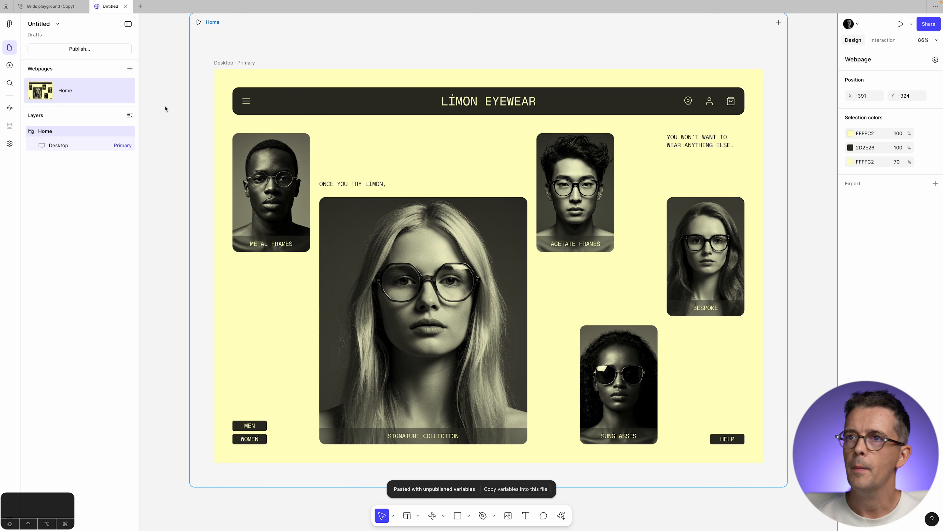
# Rename the file as "Make demo"
pyautogui.click(38, 23)
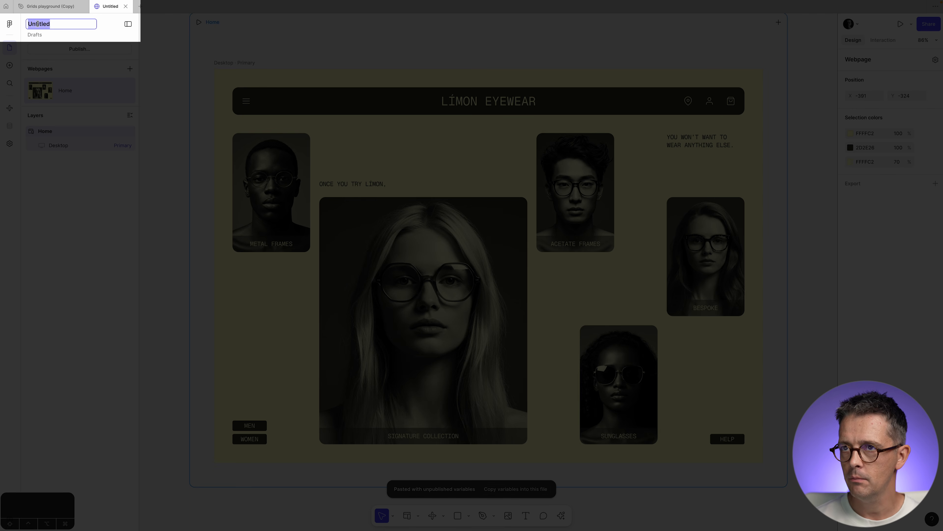
pyautogui.write('Make demo')
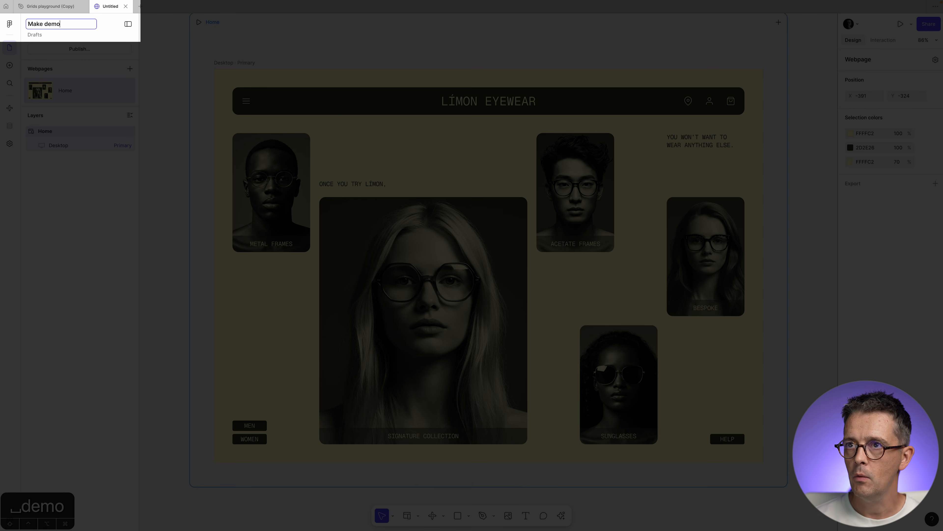
pyautogui.press('Return')
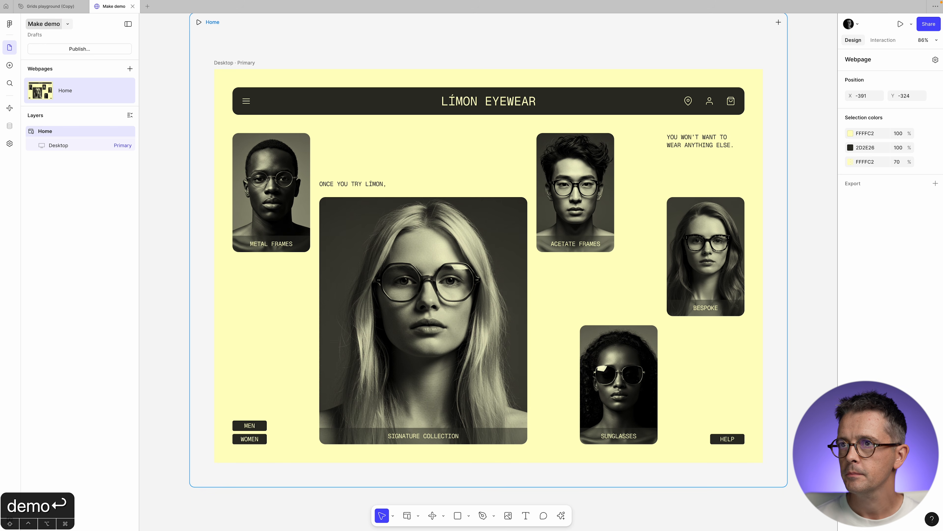
pyautogui.click(168, 65)
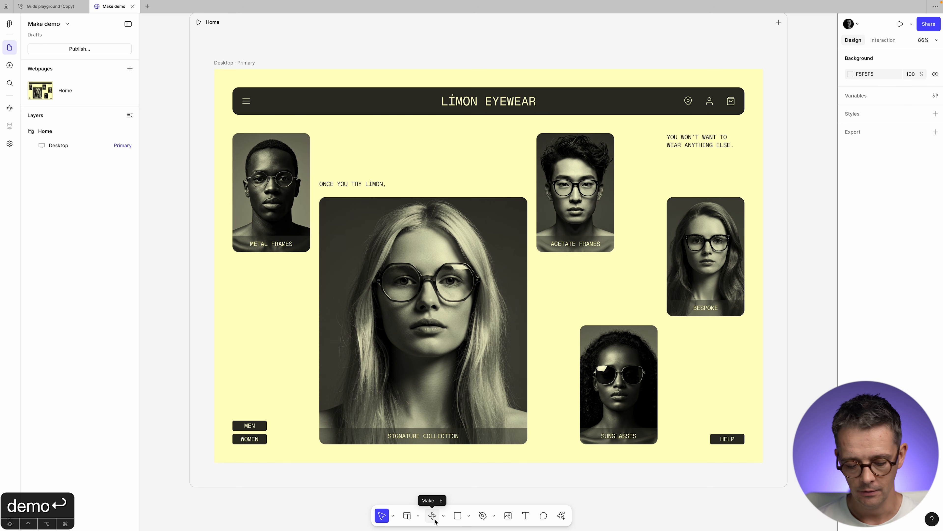
pyautogui.press('e')
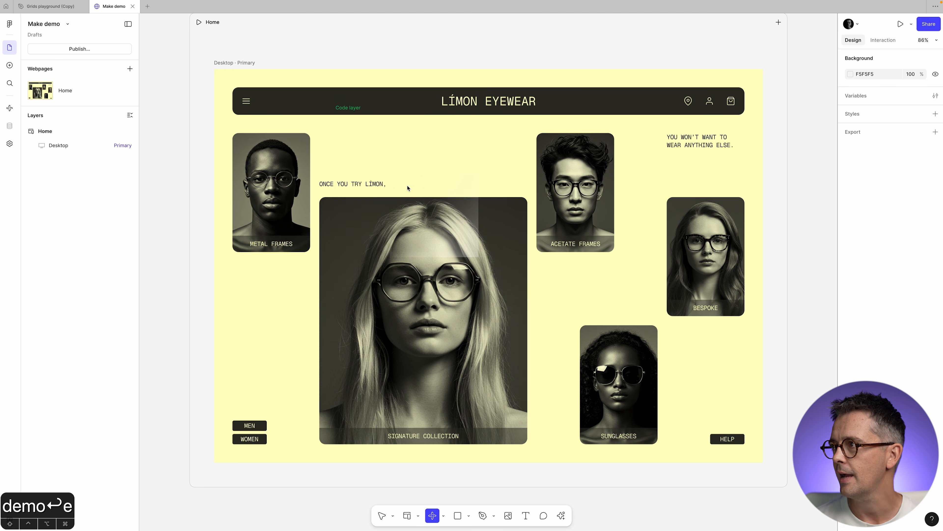
pyautogui.press('Escape')
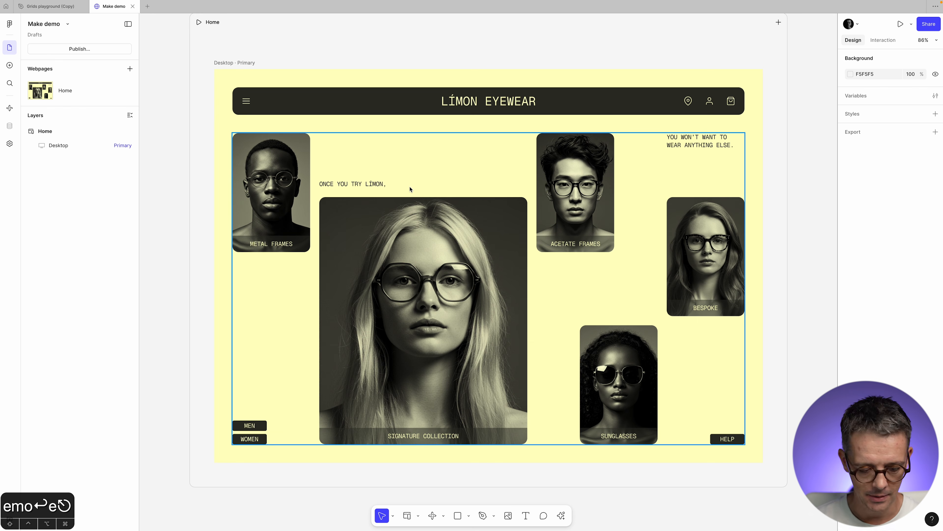
# Make a code layer from the "Once you try Limon," text above the signature image
pyautogui.click(362, 187)
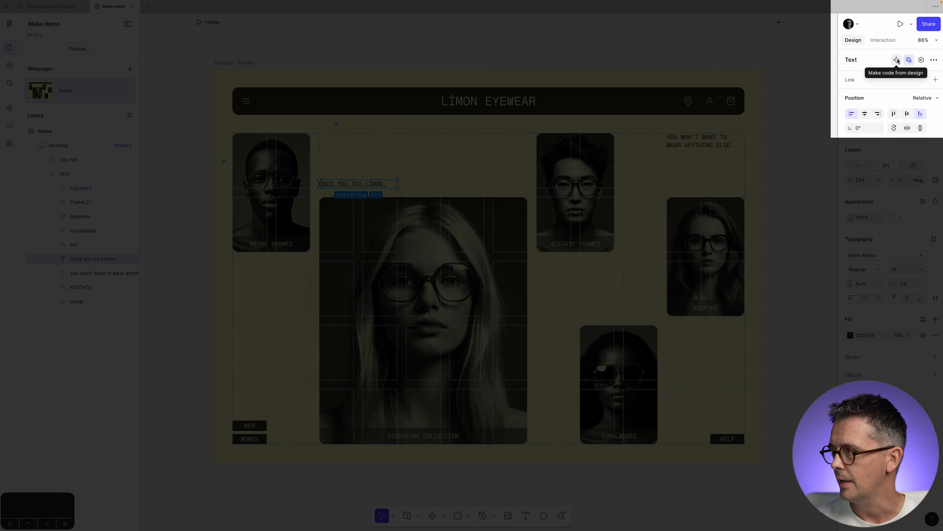
pyautogui.click(897, 60)
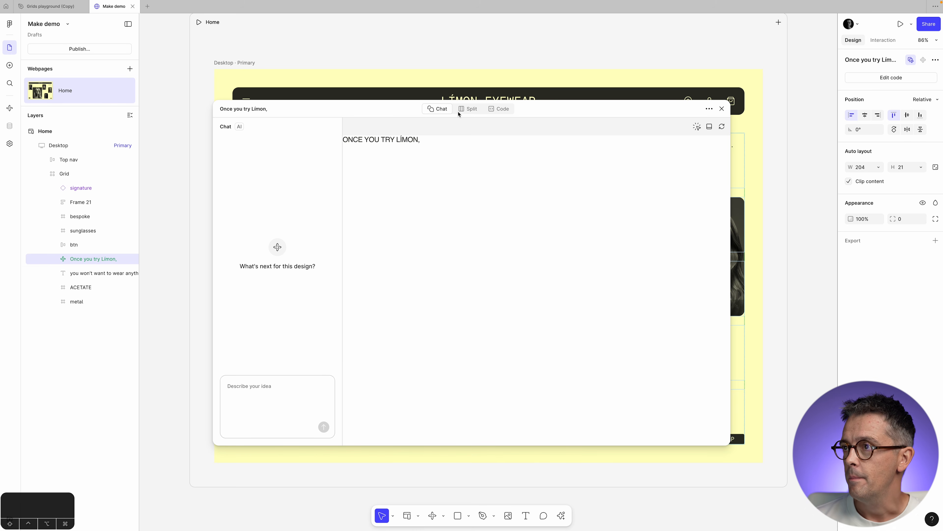
# Examine the text layer's code beside its preview, including the div's font class and the paragraph element
pyautogui.click(473, 111)
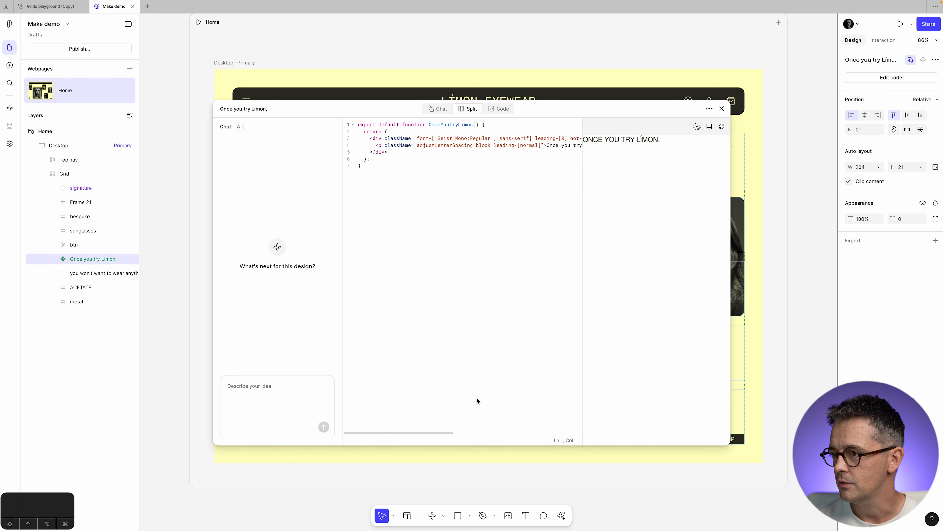
pyautogui.moveTo(424, 432); pyautogui.dragTo(383, 429)
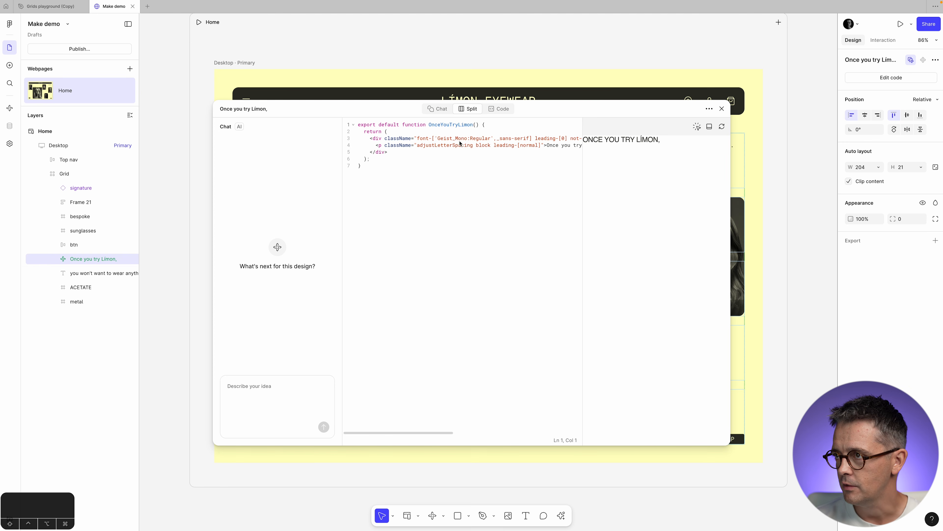
pyautogui.tripleClick(452, 139)
pyautogui.click(452, 139)
pyautogui.doubleClick(442, 139)
pyautogui.moveTo(427, 145); pyautogui.dragTo(568, 145)
pyautogui.click(557, 146)
pyautogui.moveTo(376, 145); pyautogui.dragTo(381, 146)
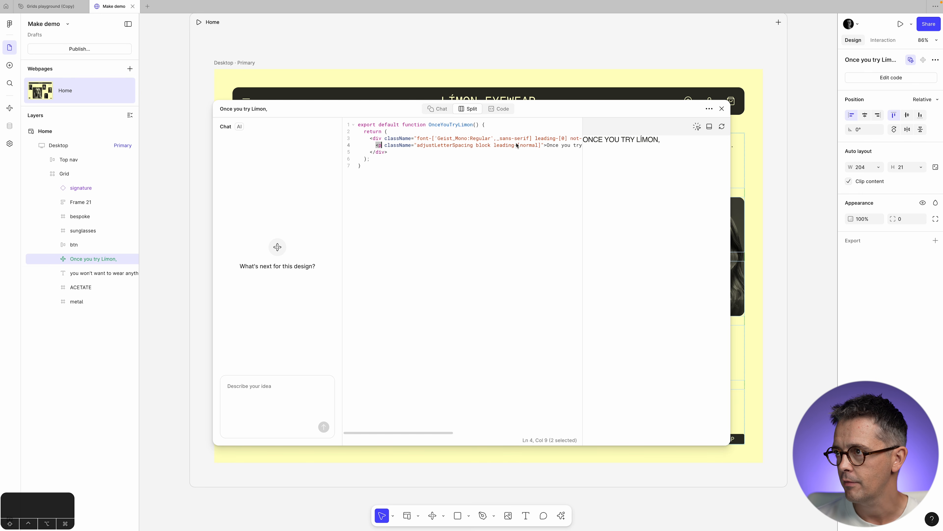
pyautogui.moveTo(548, 145); pyautogui.dragTo(580, 145)
pyautogui.click(529, 184)
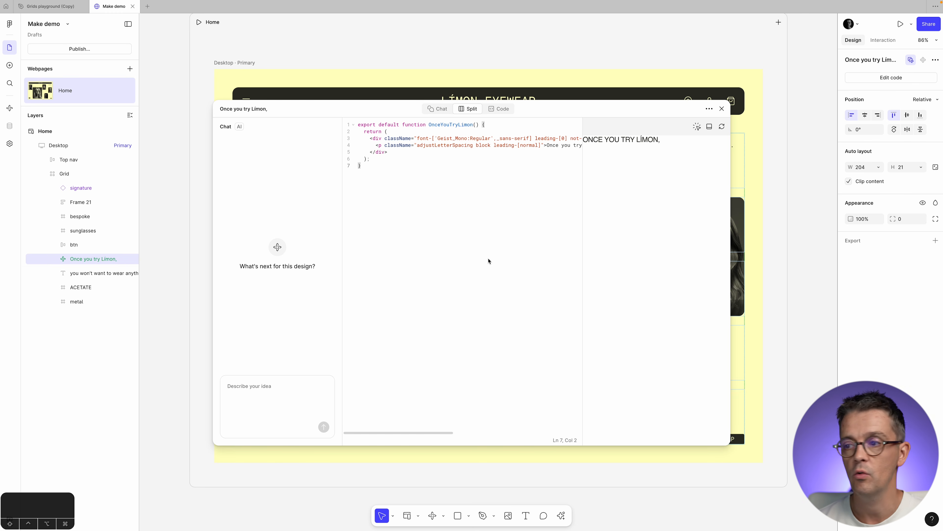
pyautogui.moveTo(448, 434); pyautogui.dragTo(371, 446)
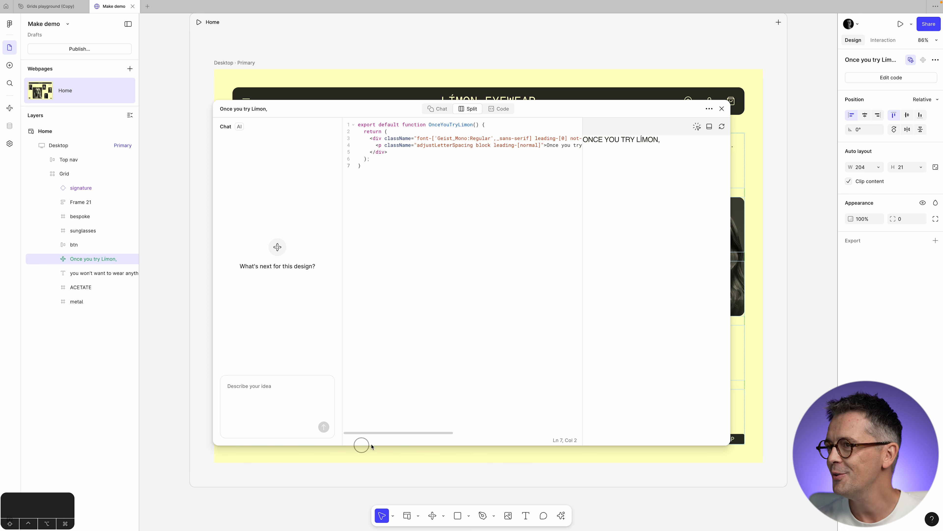
# Ask the AI chat for "animated typewriter transition where each letter appears one by one" and replay the resulting animation preview
pyautogui.click(441, 109)
pyautogui.click(282, 393)
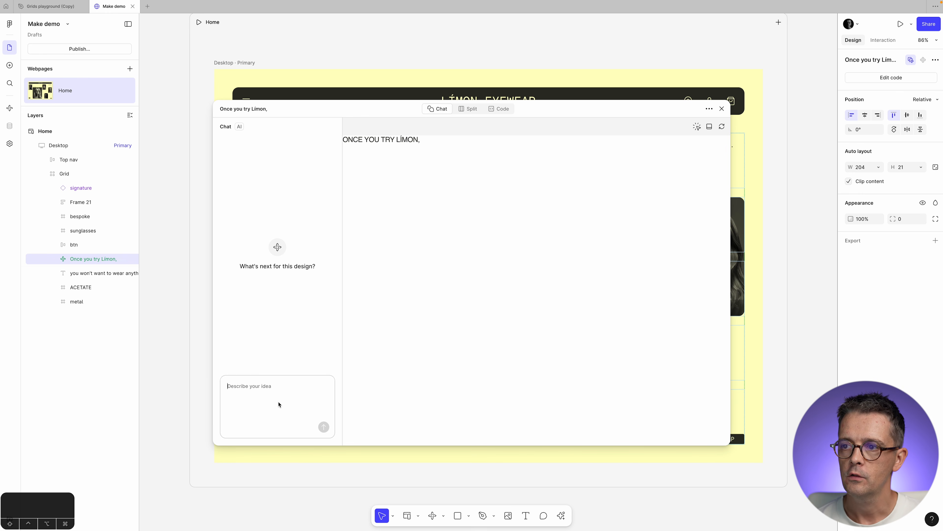
pyautogui.write('animated type')
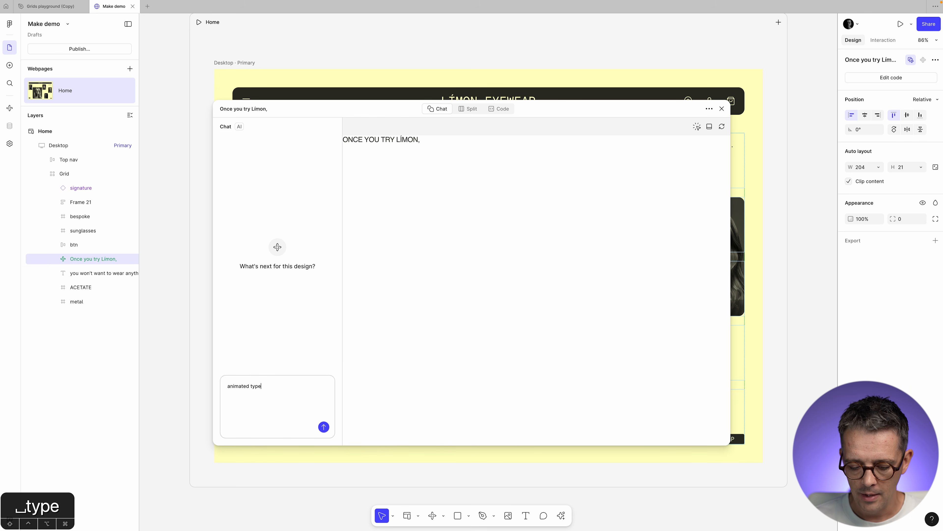
pyautogui.write('writer tans')
pyautogui.press('BackSpace')
pyautogui.press('BackSpace')
pyautogui.press('BackSpace')
pyautogui.write('tr')
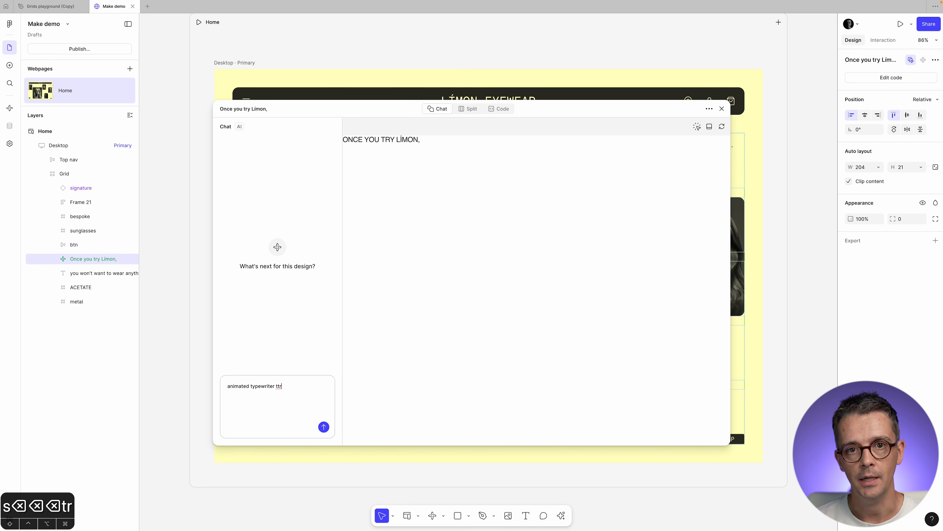
pyautogui.write('ansition where each letter appears one by one')
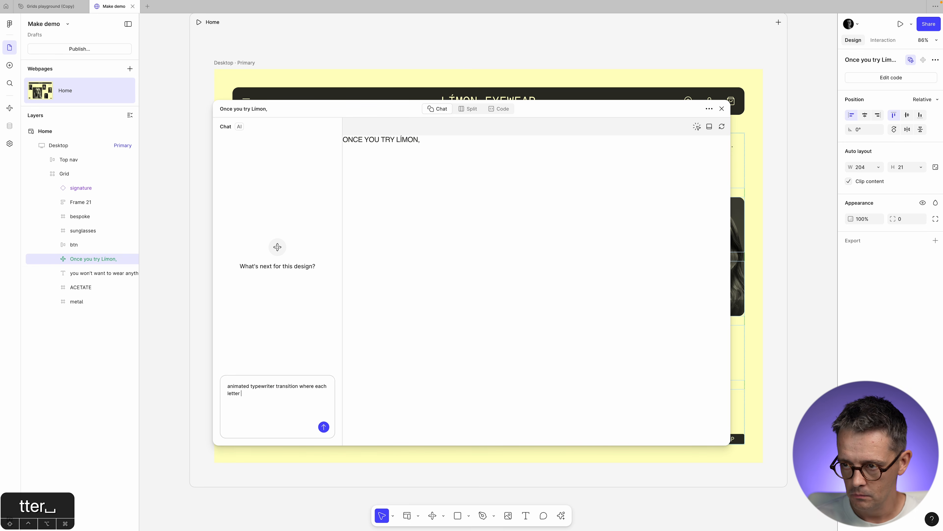
pyautogui.press('Return')
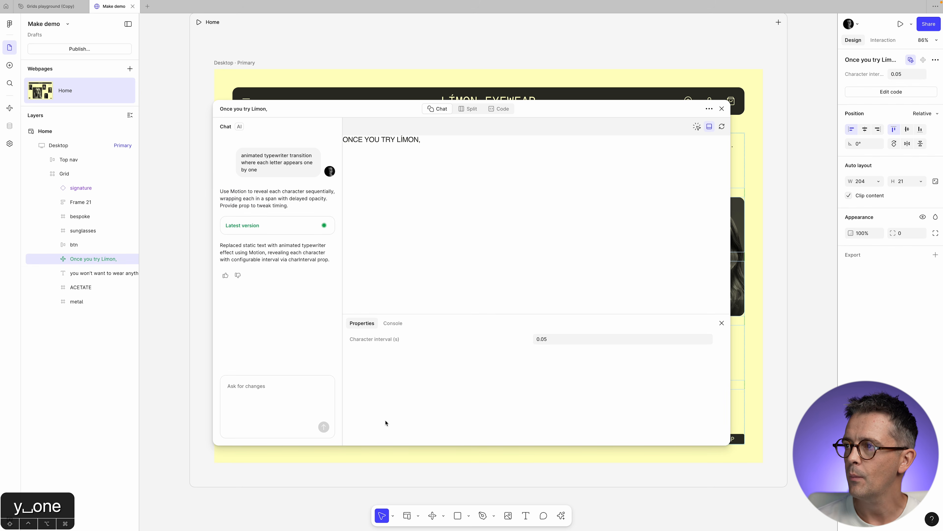
pyautogui.click(722, 127)
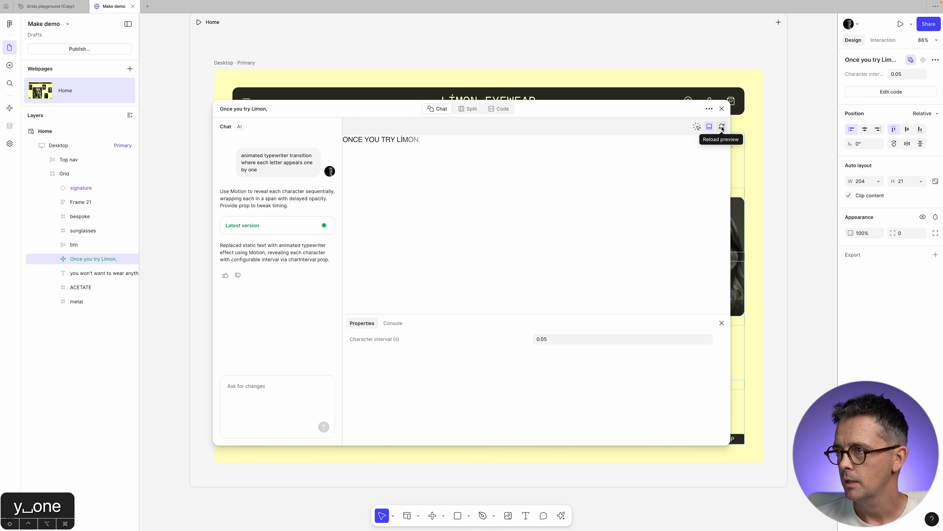
# Show the animation's code without the chat and widen the code area to read its full lines
pyautogui.click(467, 109)
pyautogui.click(498, 109)
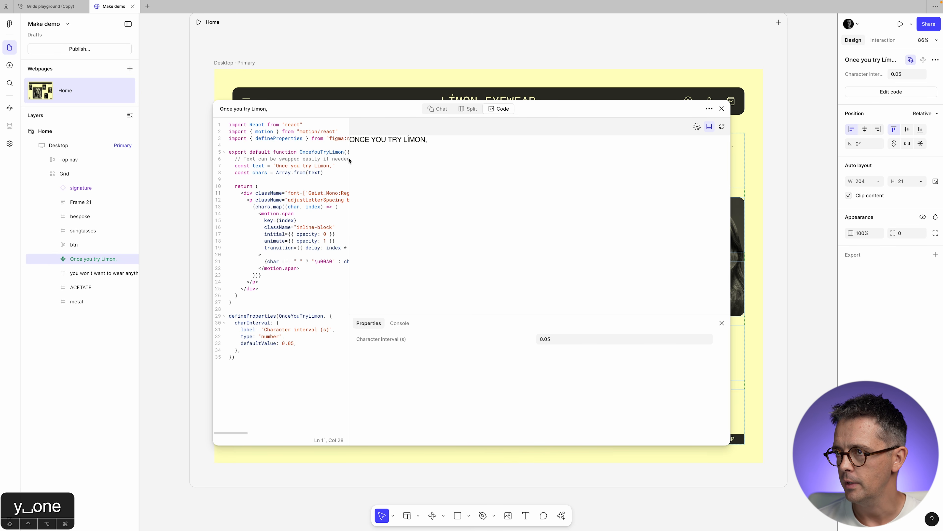
pyautogui.moveTo(349, 160); pyautogui.dragTo(682, 174)
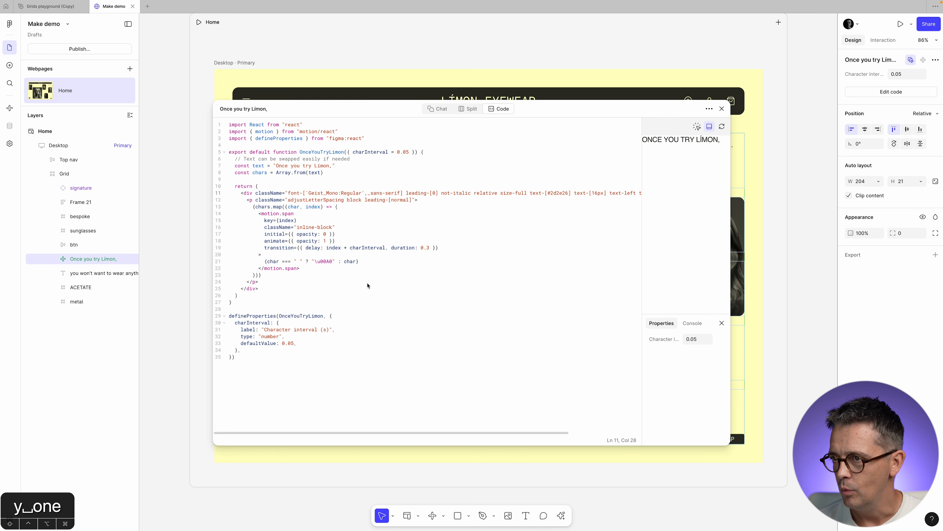
# Try an initial opacity of 0.5 for the animated letters in the code and restore it to 0
pyautogui.click(325, 236)
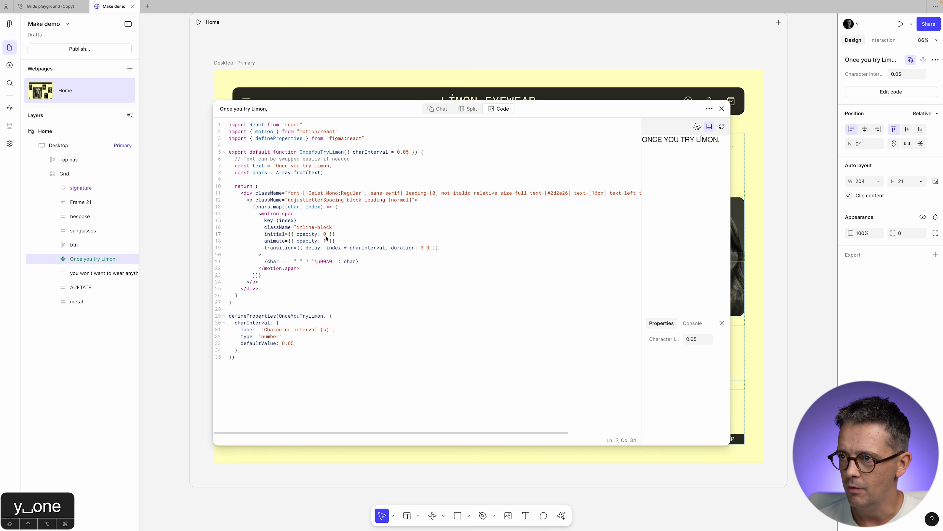
pyautogui.moveTo(305, 235); pyautogui.dragTo(328, 236)
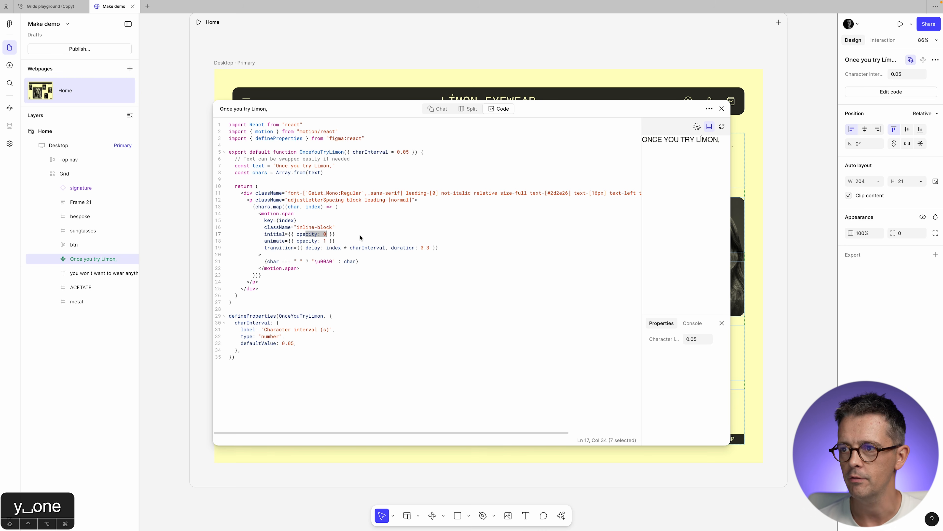
pyautogui.press('Right')
pyautogui.write('.5')
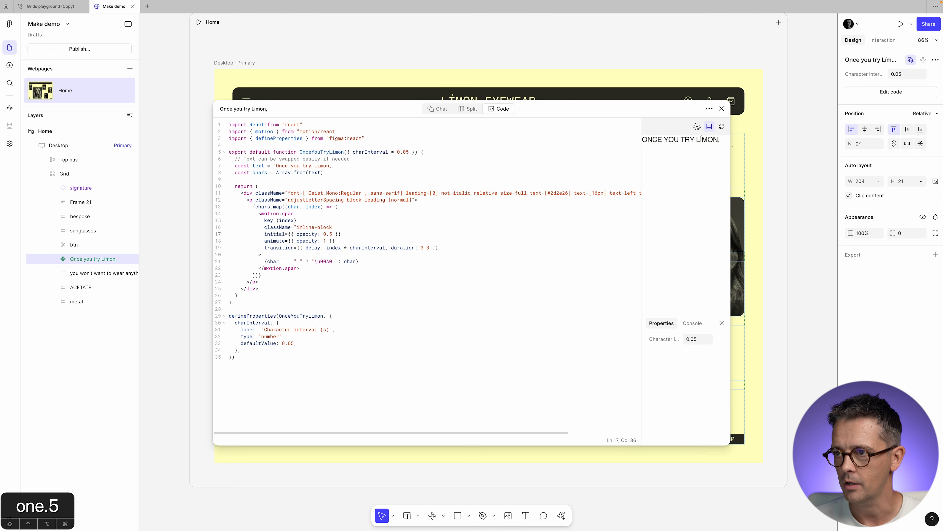
pyautogui.press('BackSpace')
pyautogui.press('BackSpace')
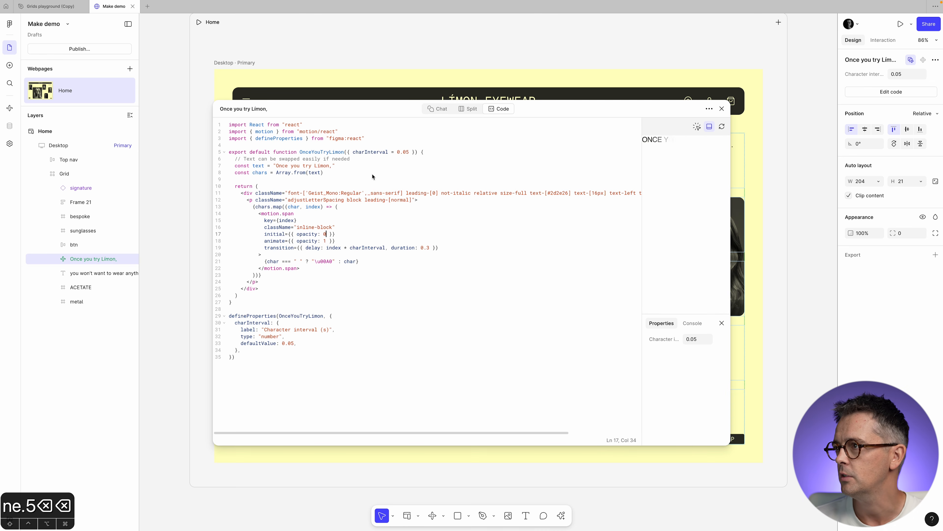
# Close the code editor, then place the code layer in the grid cell above the signature image, aligned to the cell's bottom
pyautogui.click(721, 112)
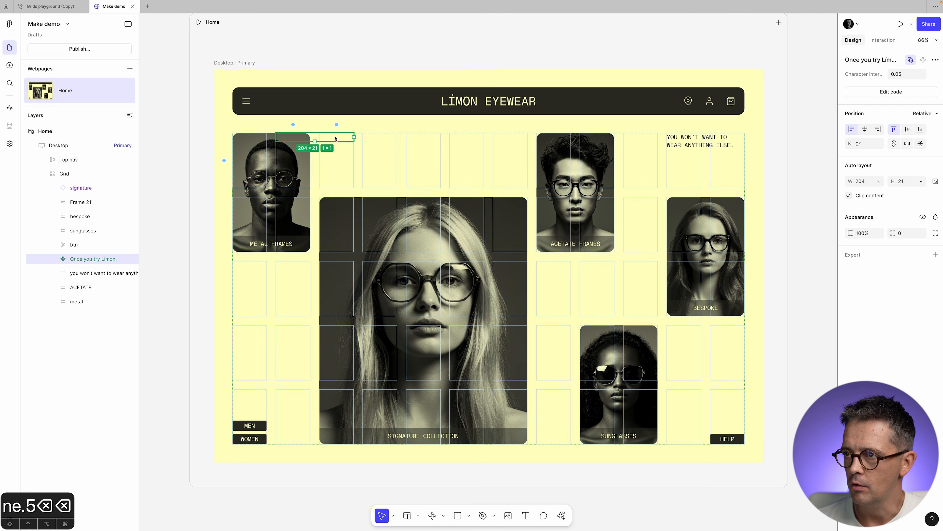
pyautogui.click(331, 138)
pyautogui.moveTo(331, 139); pyautogui.dragTo(345, 167)
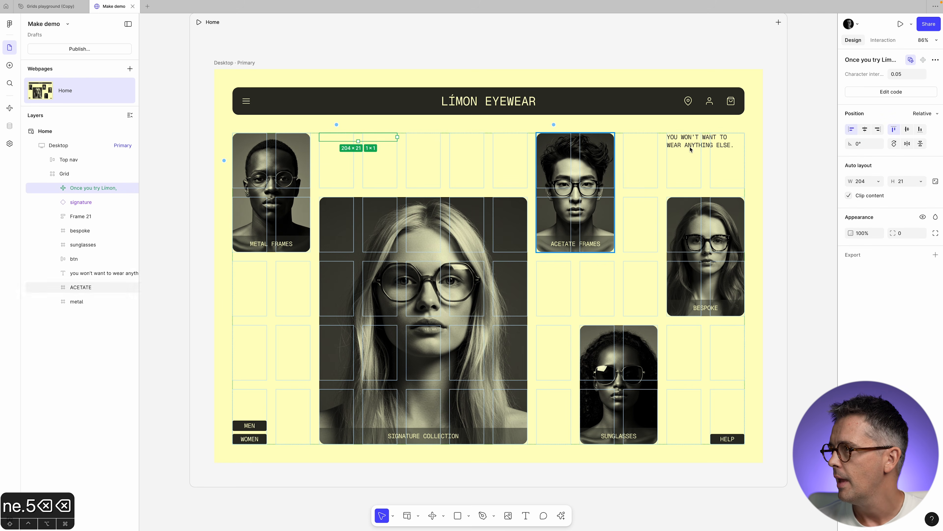
pyautogui.click(921, 130)
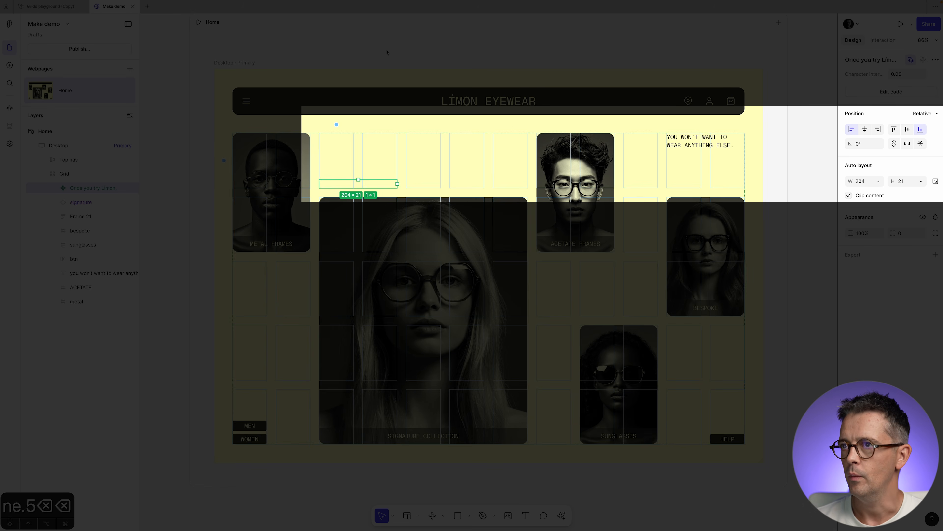
pyautogui.press('Escape')
# Preview the Desktop webpage, replay the typewriter animation twice and return to the design canvas
pyautogui.click(232, 62)
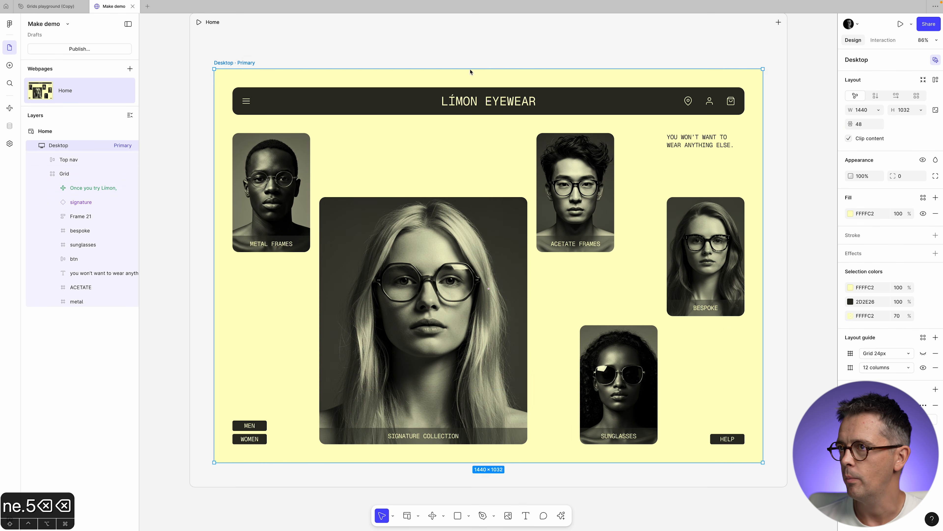
pyautogui.click(901, 24)
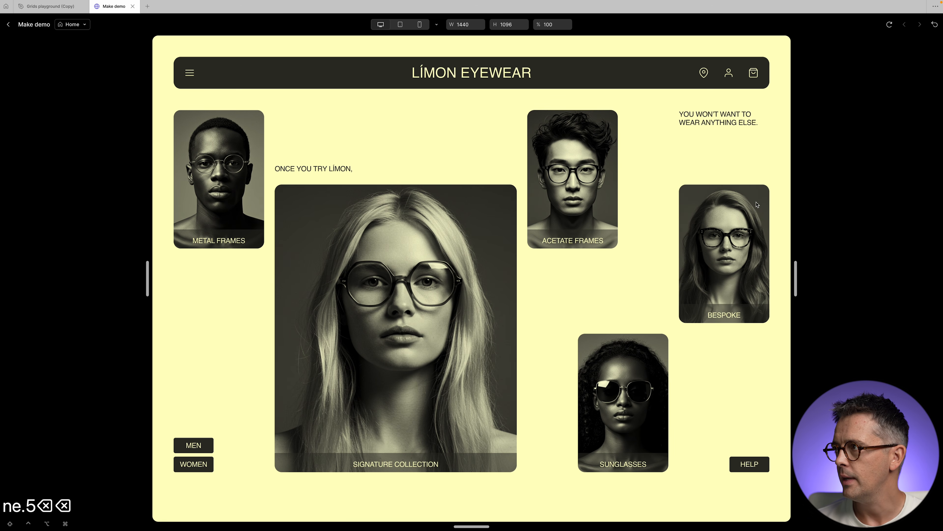
pyautogui.click(890, 25)
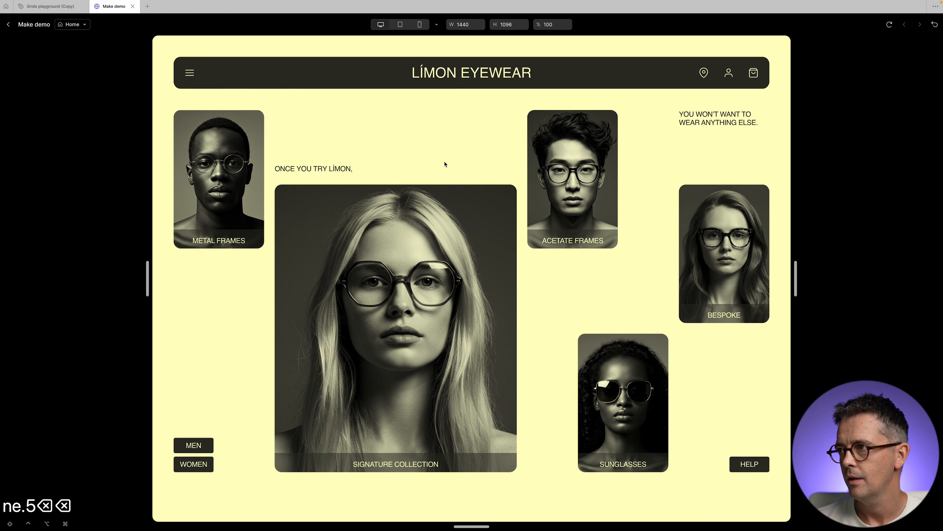
pyautogui.click(889, 26)
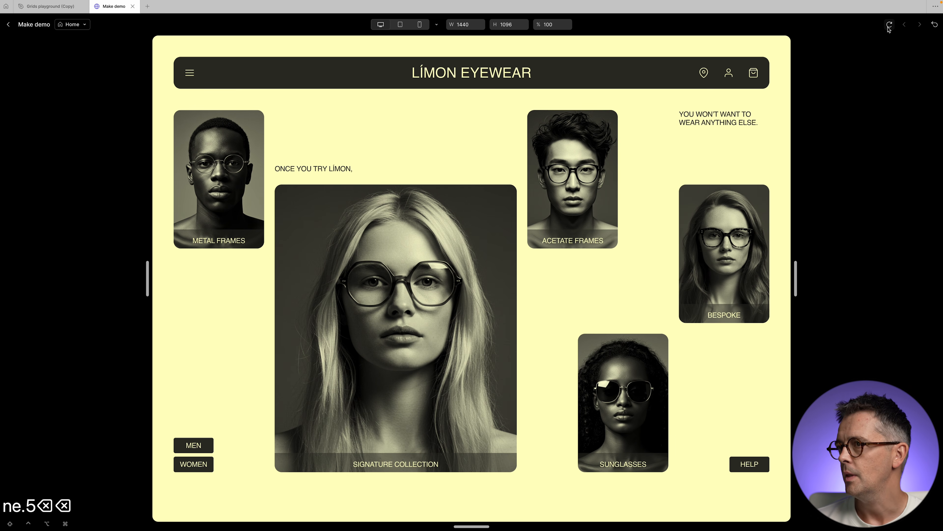
pyautogui.click(8, 25)
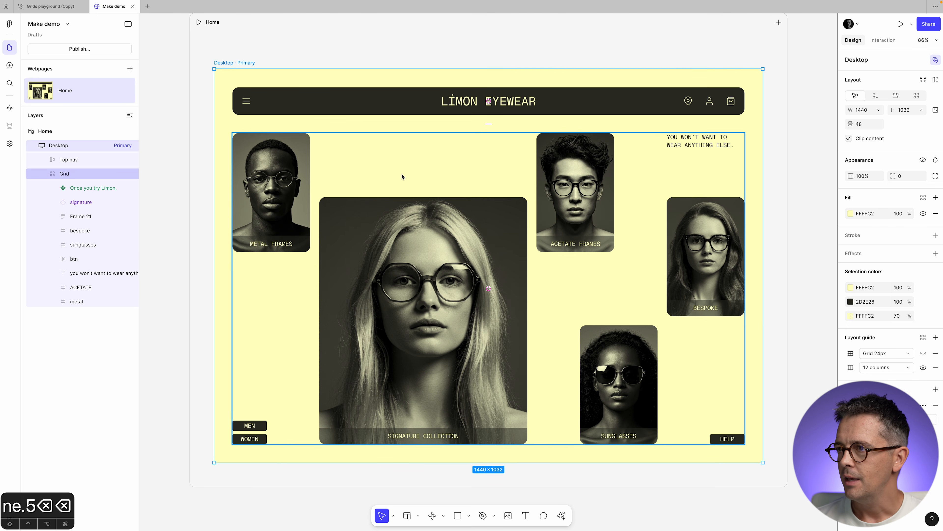
# Duplicate the "Once you try Limon," code layer and move the copy to the last column of the grid's first row
pyautogui.click(697, 145)
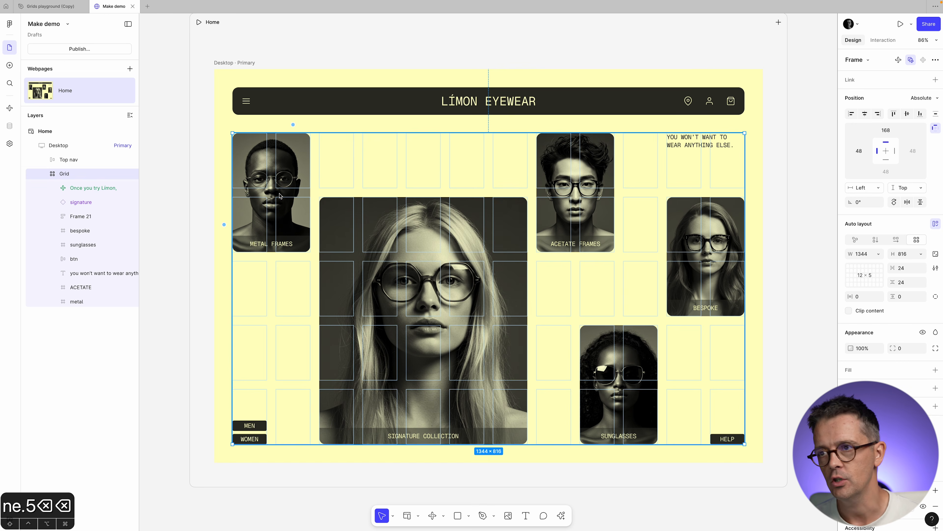
pyautogui.click(95, 188)
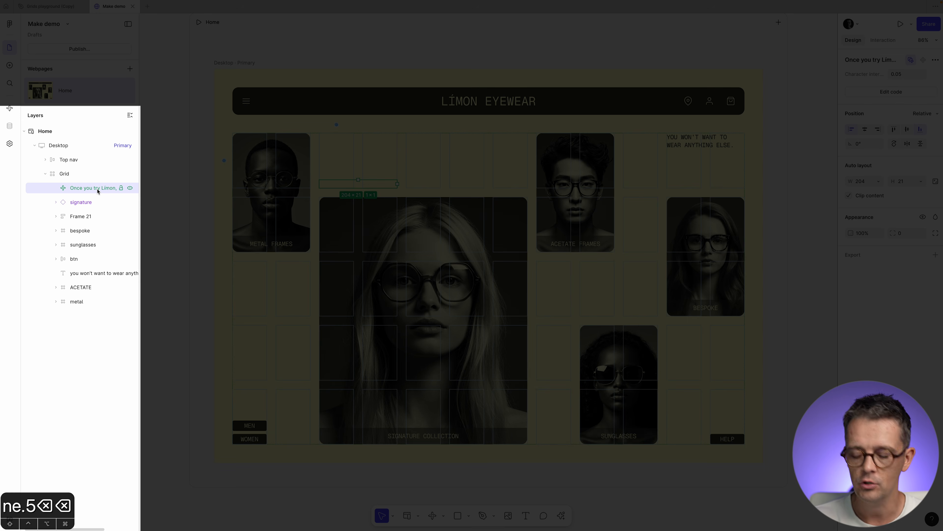
pyautogui.press('super+d')
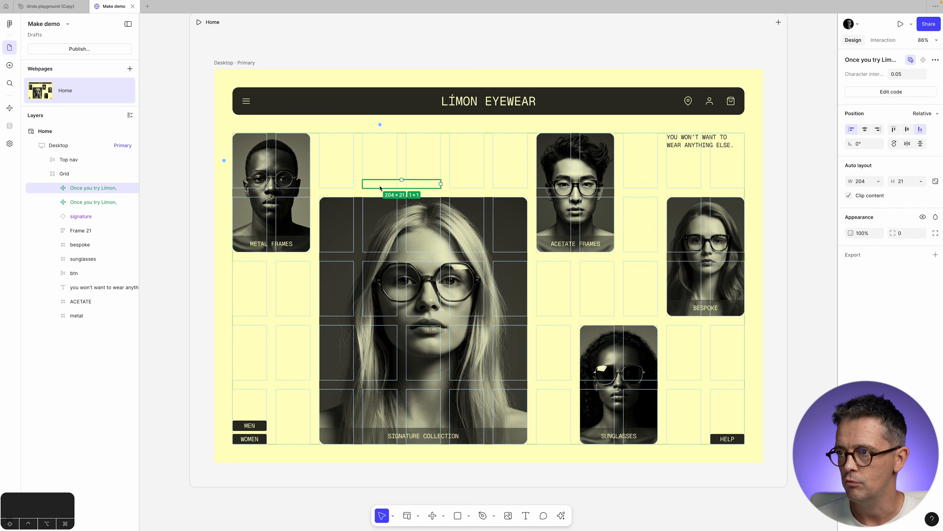
pyautogui.moveTo(394, 186); pyautogui.dragTo(716, 174)
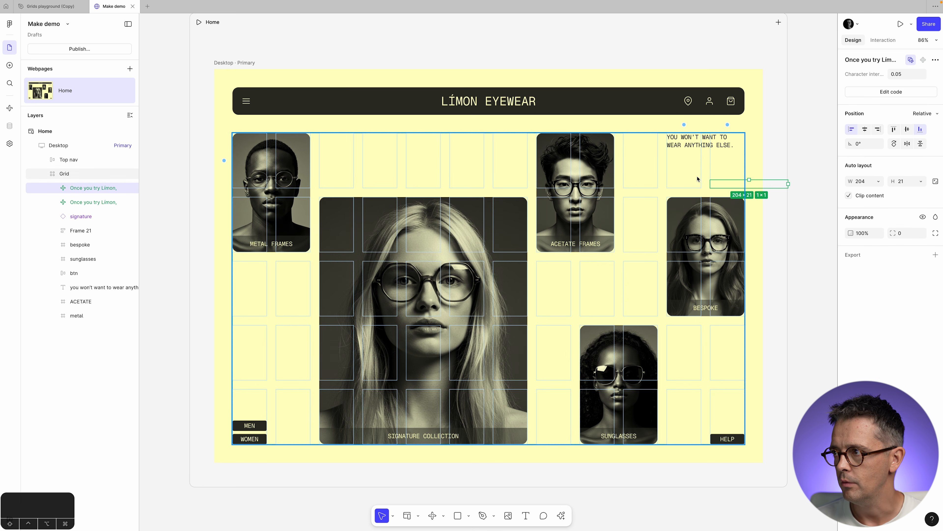
# Delete the static "you won't want to wear anything else." text layer from the grid
pyautogui.click(104, 291)
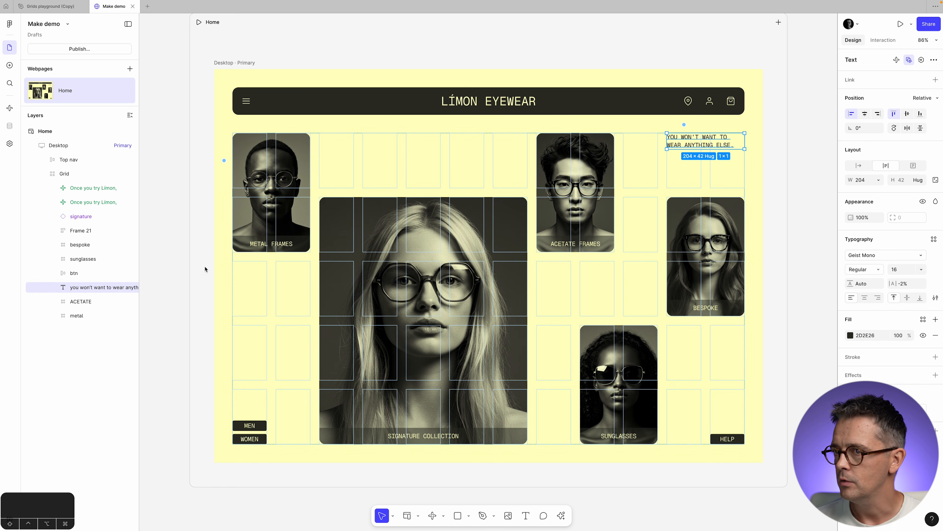
pyautogui.doubleClick(700, 141)
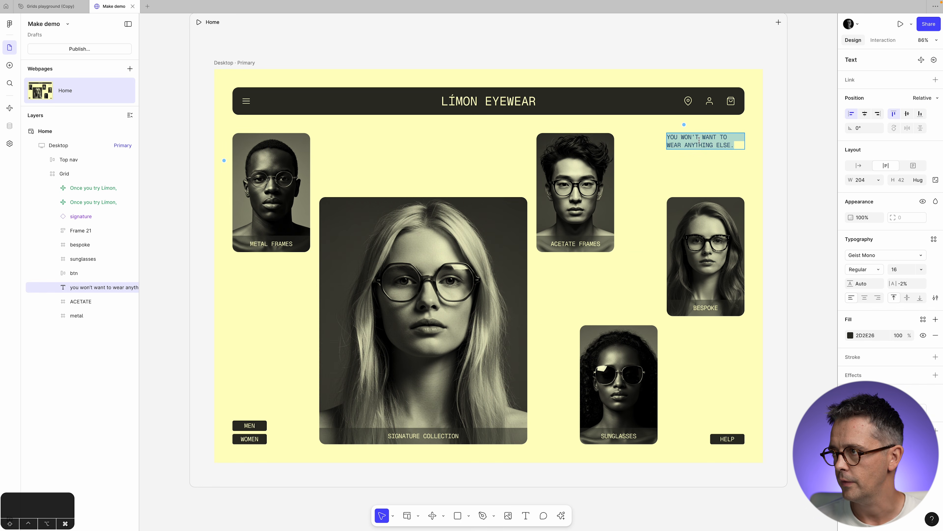
pyautogui.press('BackSpace')
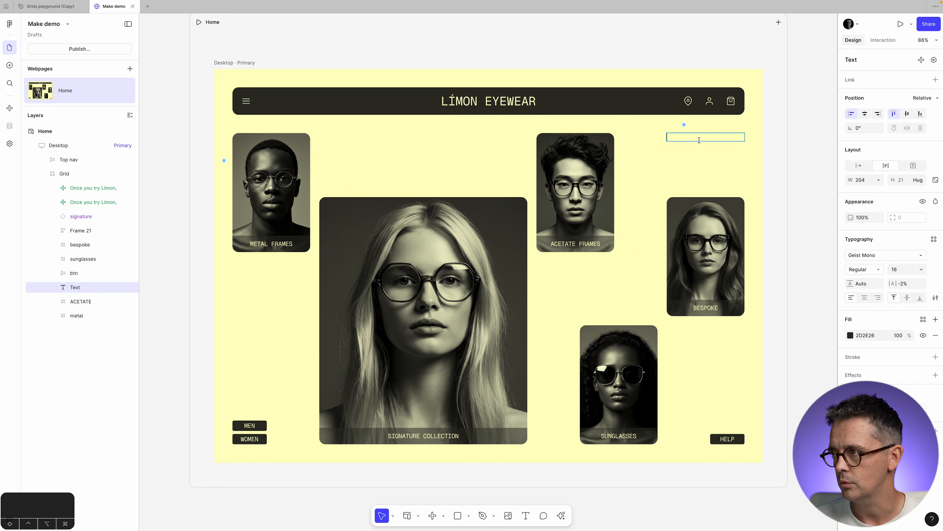
pyautogui.press('BackSpace')
pyautogui.press('BackSpace')
# Place the duplicated code layer in the first-row grid cell beside the Acetate Frames image, aligned to the cell's top
pyautogui.click(90, 289)
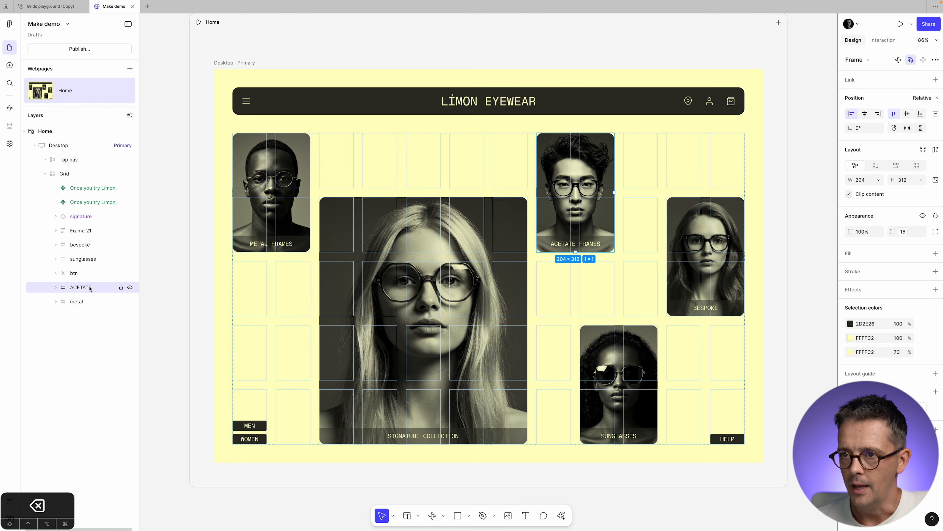
pyautogui.click(91, 203)
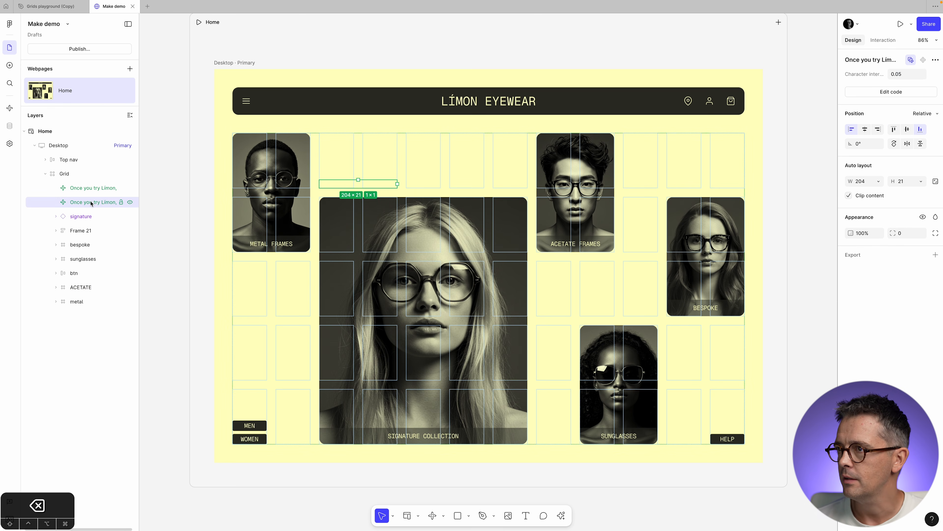
pyautogui.click(96, 188)
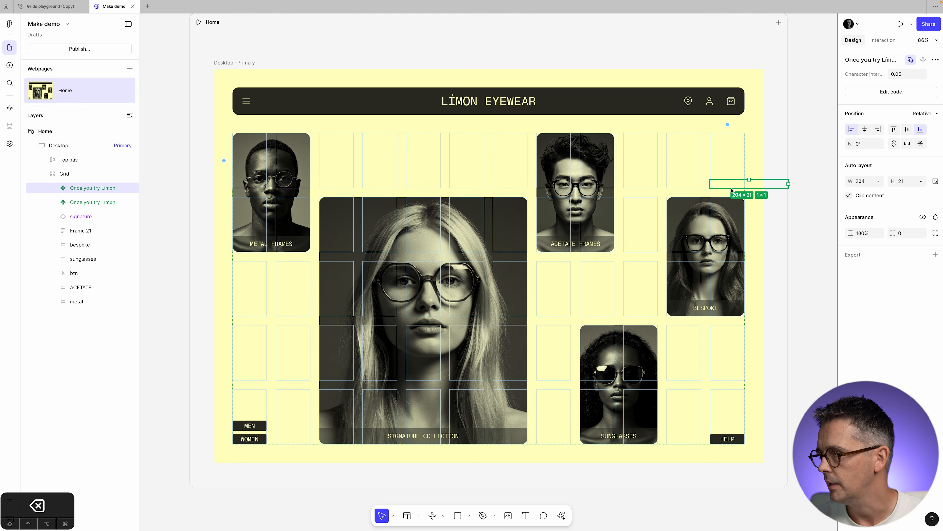
pyautogui.moveTo(722, 187); pyautogui.dragTo(633, 175)
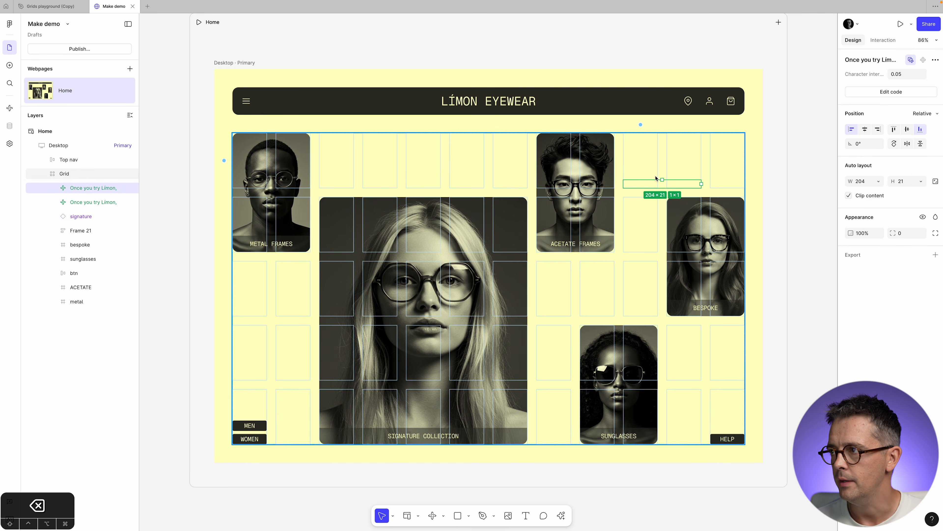
pyautogui.scroll(1, 674, 175)
pyautogui.click(894, 129)
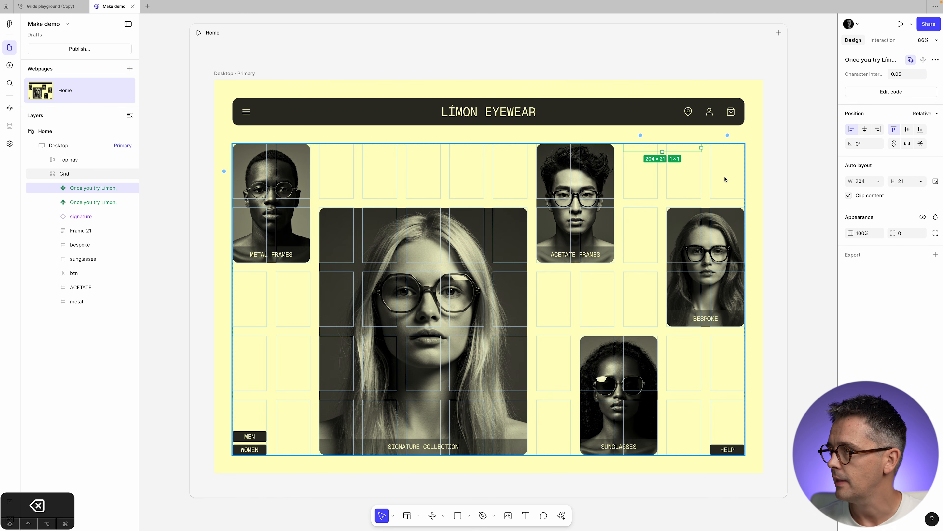
# Open the copy's code and ask the AI chat: Change text to "you won't want to wear anything else."
pyautogui.click(875, 93)
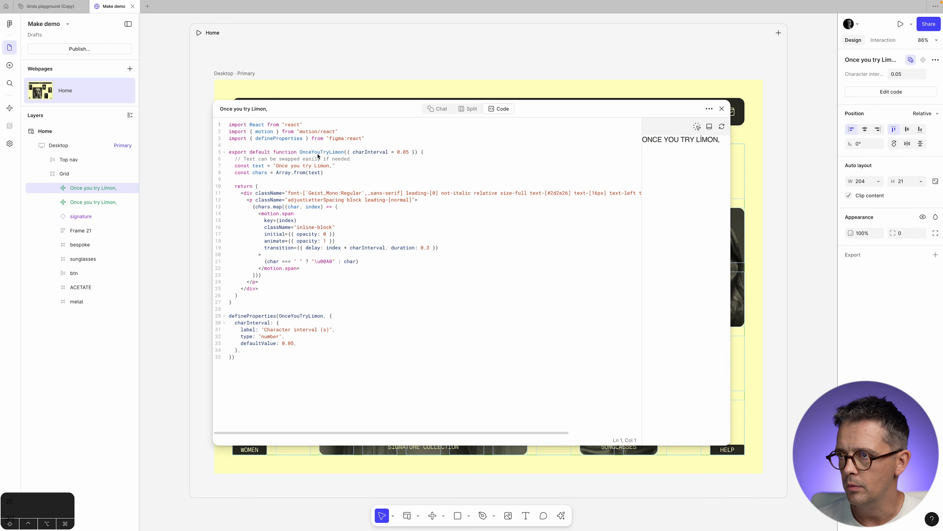
pyautogui.moveTo(303, 153); pyautogui.dragTo(343, 153)
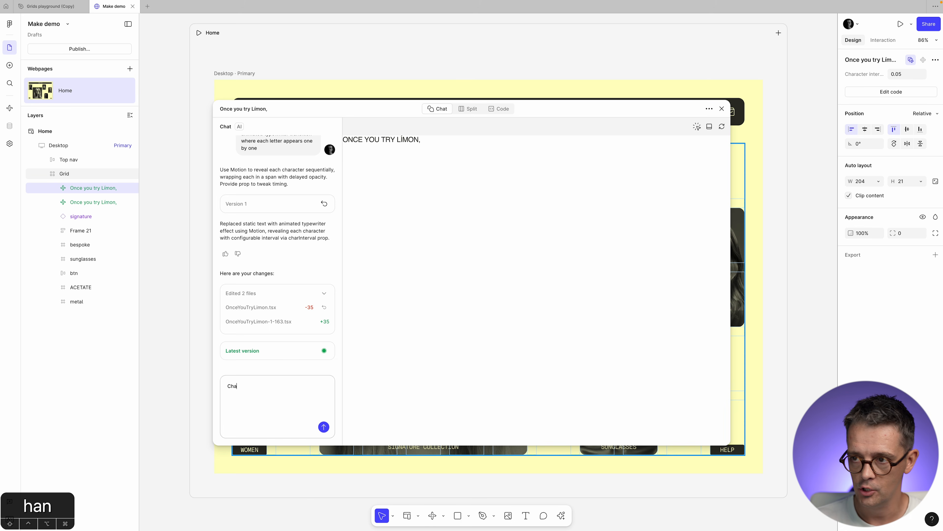
pyautogui.write('ge text to "')
pyautogui.write('you won’t want to wear anything else.')
pyautogui.click(323, 426)
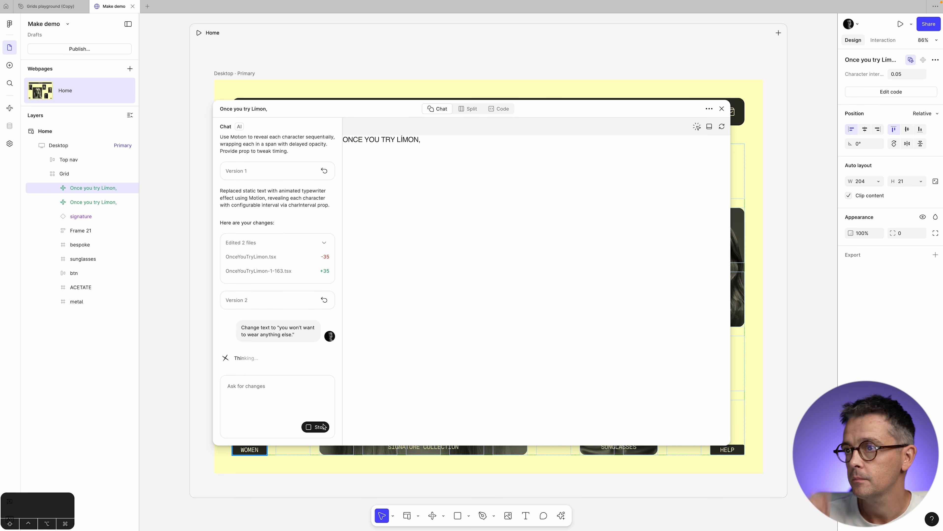
# Close the code editor, then rename the duplicated code layer "Headline pt2" and the original code layer "Headline pt1"
pyautogui.press('Escape')
pyautogui.doubleClick(95, 189)
pyautogui.write('Headll')
pyautogui.press('BackSpace')
pyautogui.write('ine pt2')
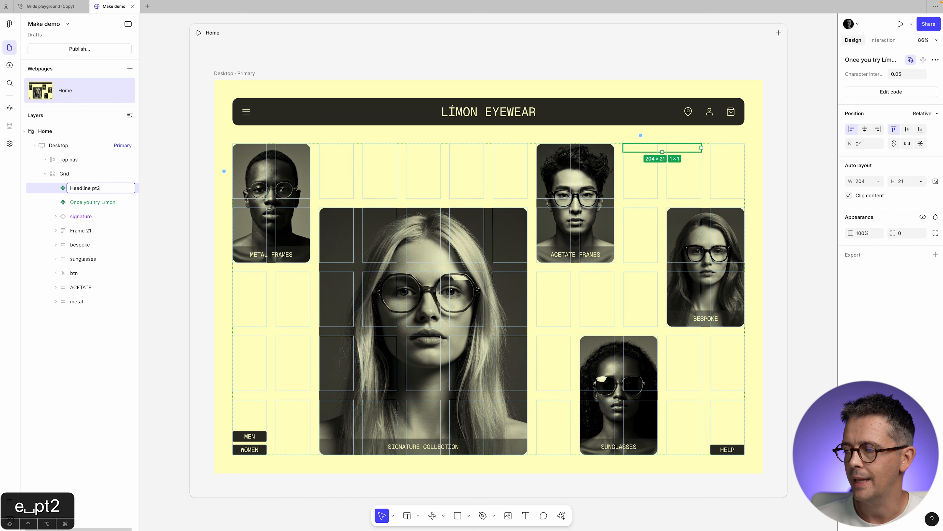
pyautogui.press('Tab')
pyautogui.write('Headline pt1')
pyautogui.press('Return')
# Preview the Desktop webpage, reload it to replay both headline animations and return to the design canvas
pyautogui.click(238, 74)
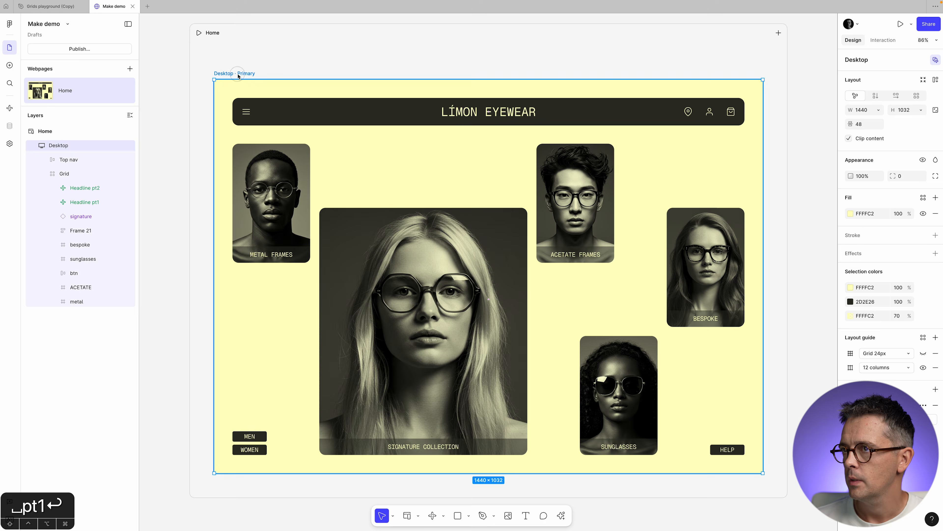
pyautogui.click(900, 25)
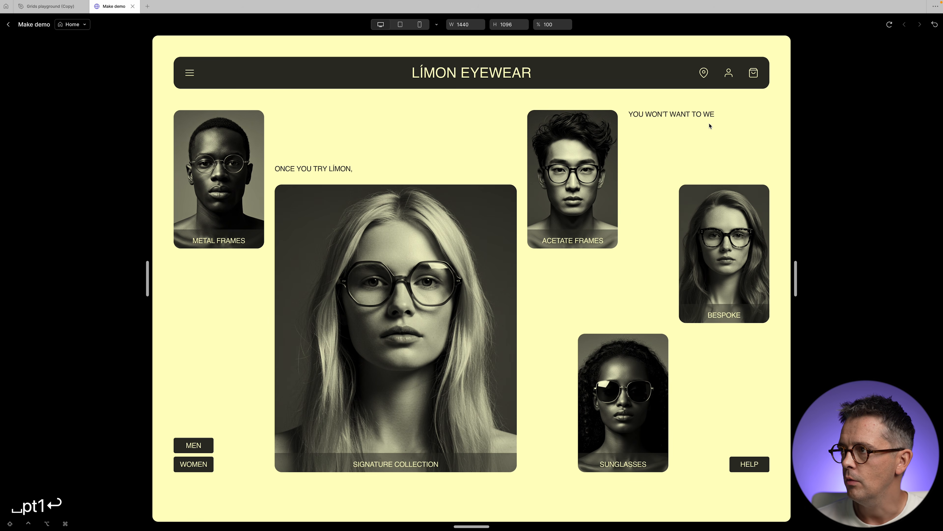
pyautogui.click(891, 25)
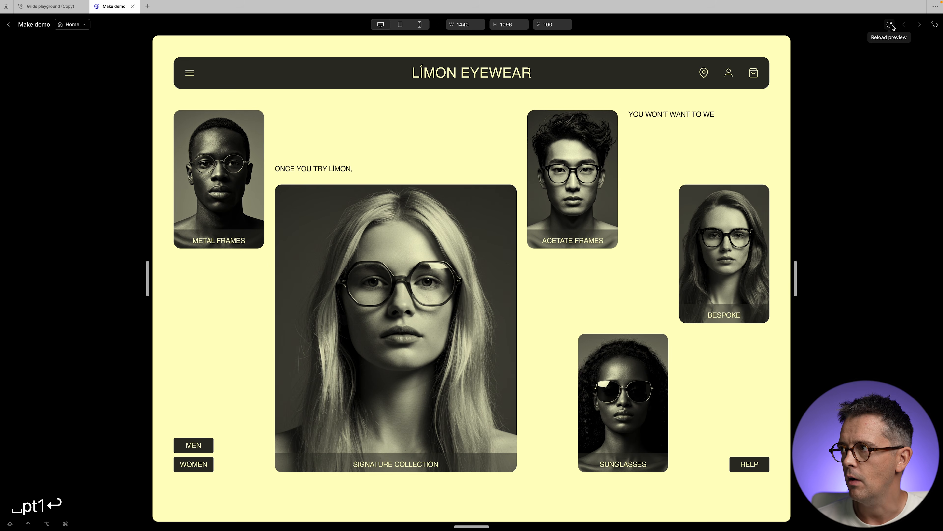
pyautogui.click(8, 24)
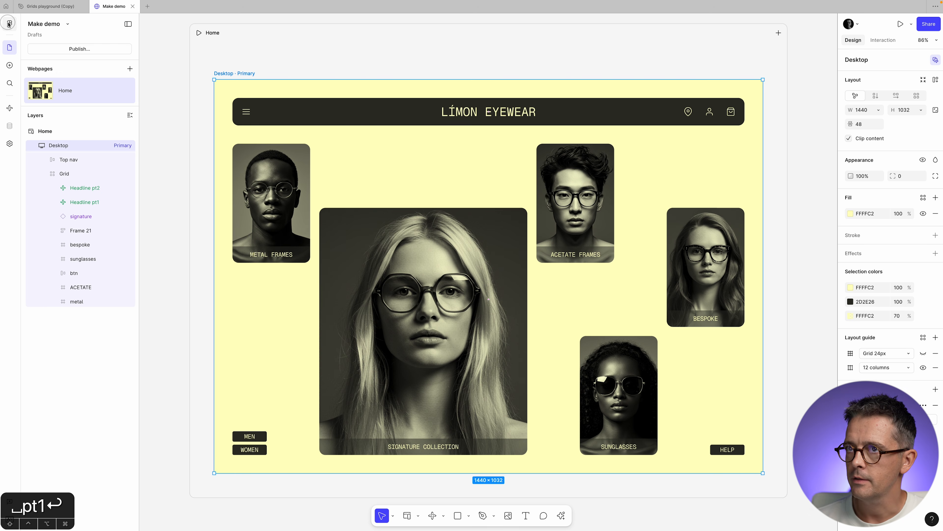
# Stretch Headline pt2 across the three columns beside the Acetate Frames image, set its height to fill the cell and preview the Desktop webpage
pyautogui.click(88, 188)
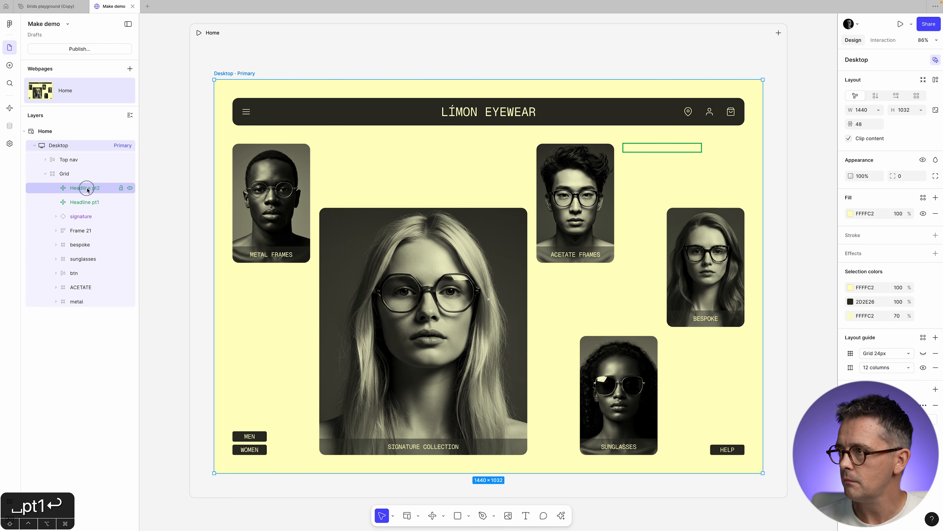
pyautogui.press('z')
pyautogui.moveTo(803, 86); pyautogui.dragTo(580, 235)
pyautogui.click(76, 188)
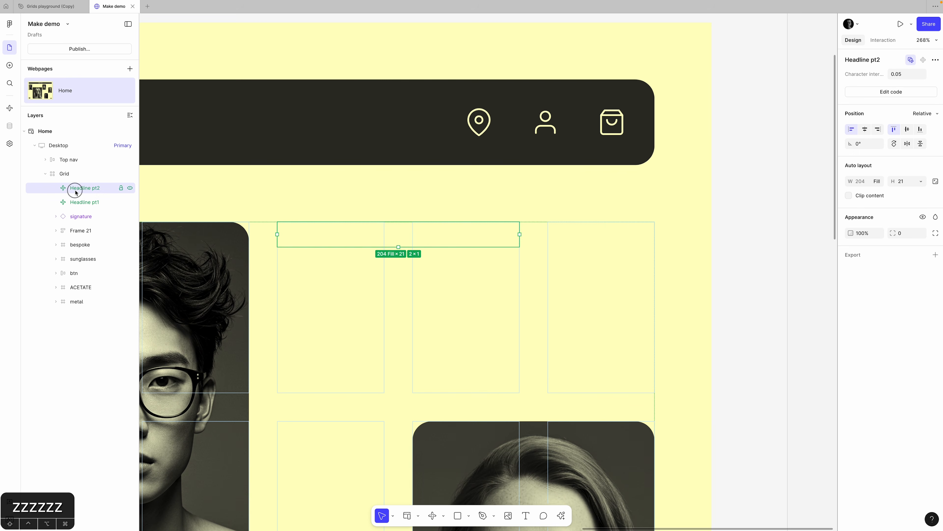
pyautogui.doubleClick(520, 235)
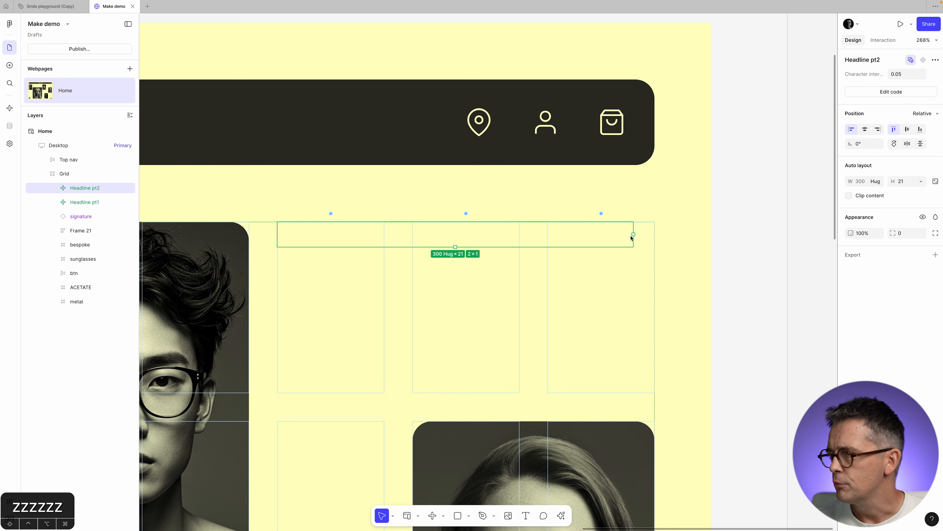
pyautogui.moveTo(634, 237); pyautogui.dragTo(654, 240)
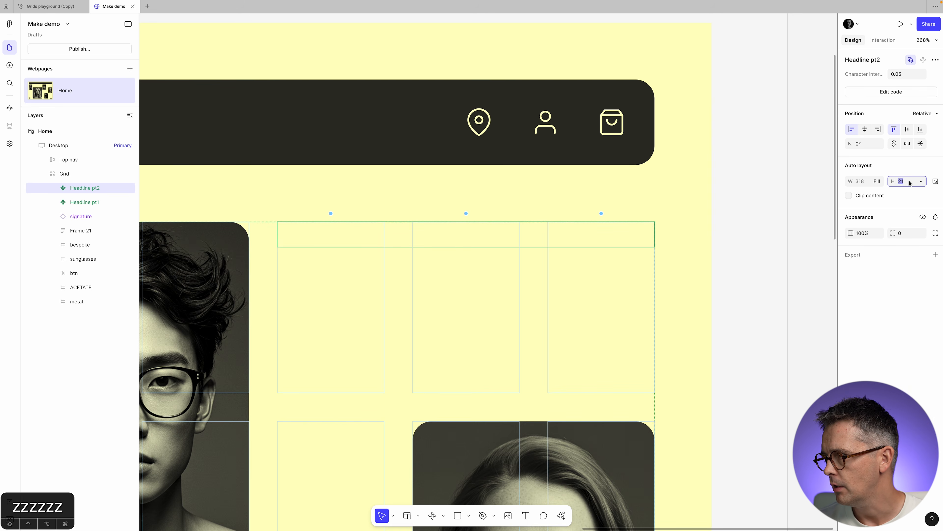
pyautogui.click(921, 183)
pyautogui.click(893, 202)
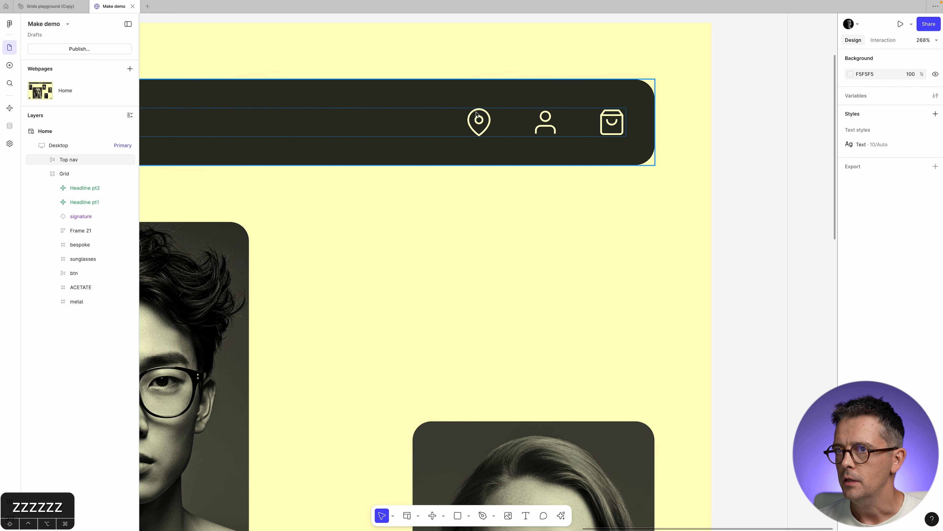
pyautogui.click(70, 145)
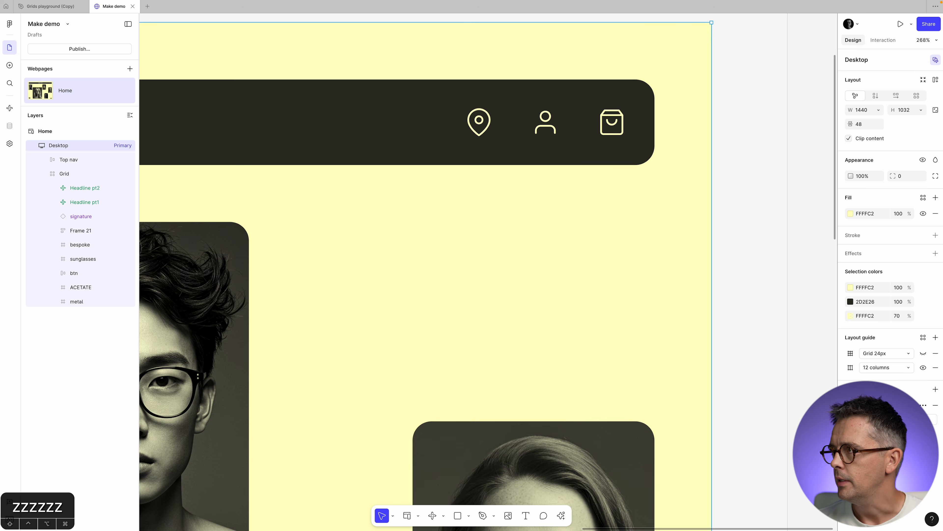
pyautogui.click(900, 24)
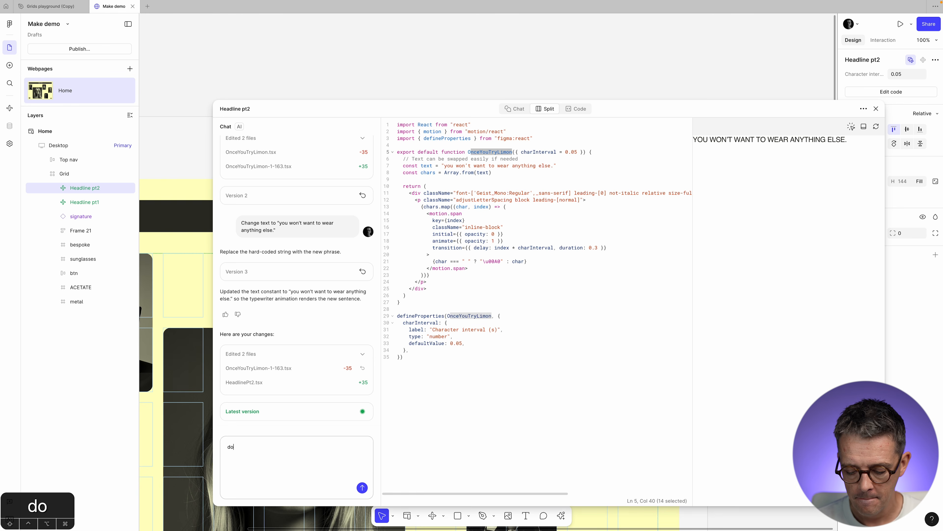
# Ask the AI chat for Headline pt2 "don't break lines in the middle of words", then close the code editor
pyautogui.write("n'")
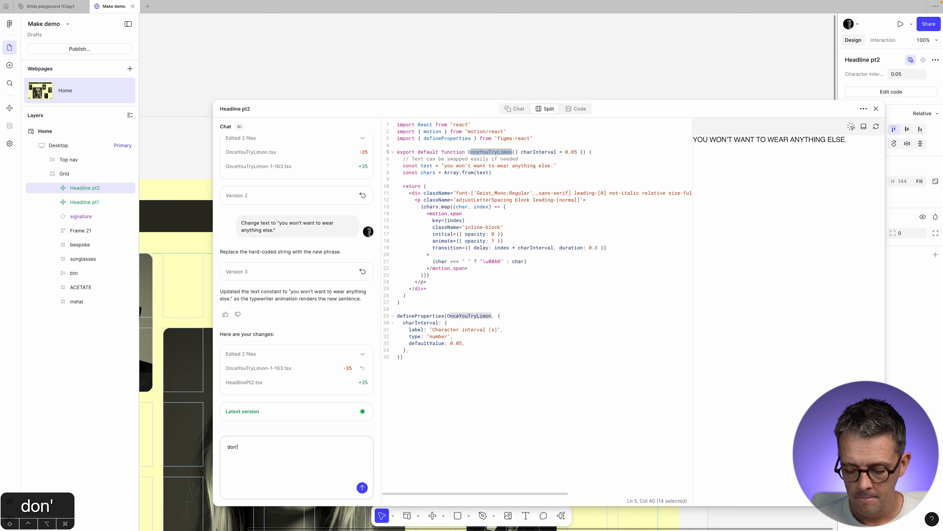
pyautogui.write('t break line')
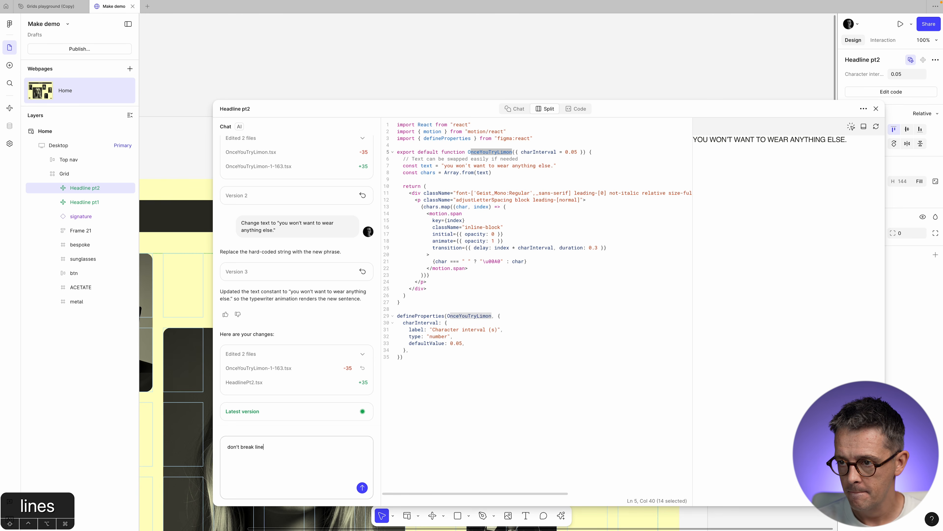
pyautogui.write('s in the middle w')
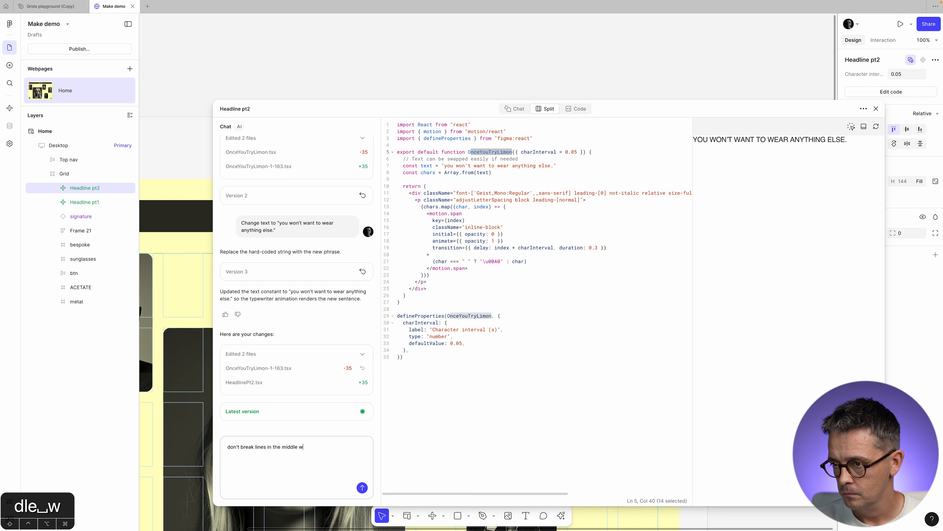
pyautogui.press('BackSpace')
pyautogui.write('of words')
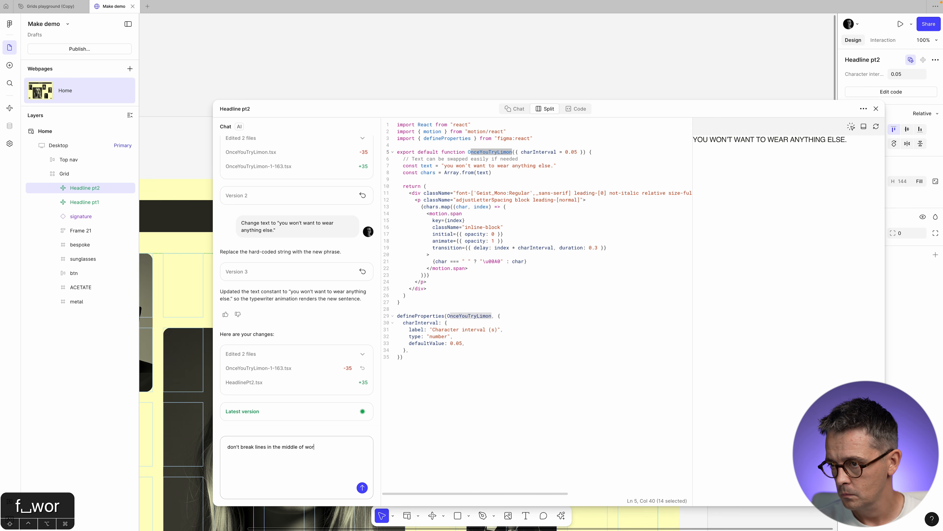
pyautogui.click(361, 488)
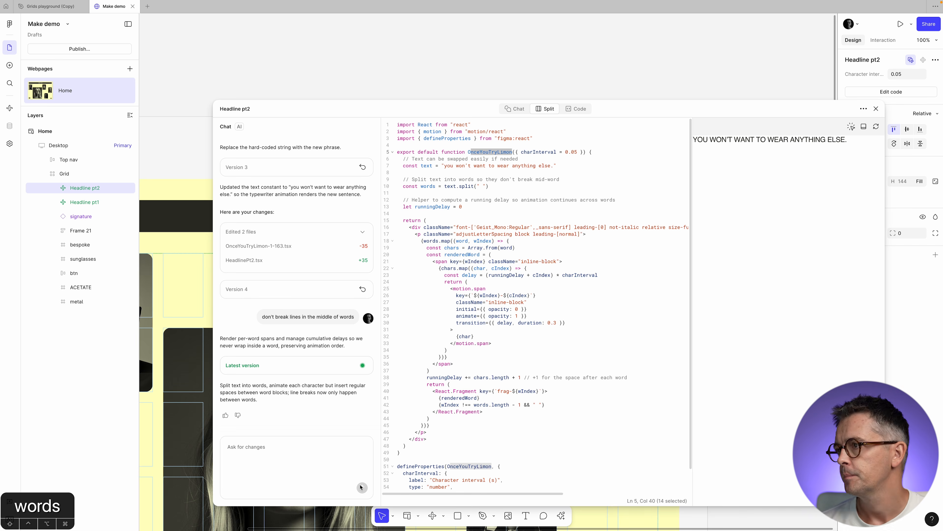
pyautogui.click(876, 108)
# Inspect the original "you won't want to wear anything else." text's placement in the Grids playground (Copy) file, then return to Make demo
pyautogui.click(51, 7)
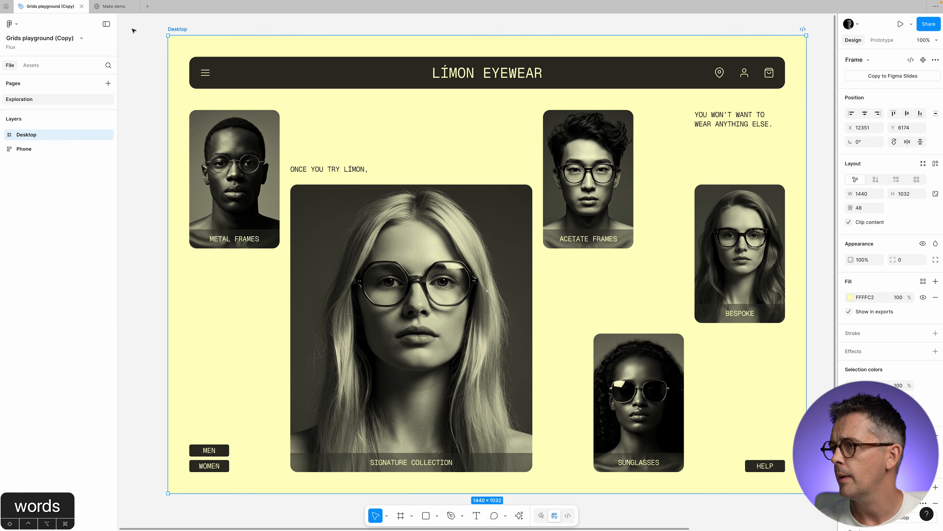
pyautogui.keyDown('super'); pyautogui.click(729, 125); pyautogui.keyUp('super')
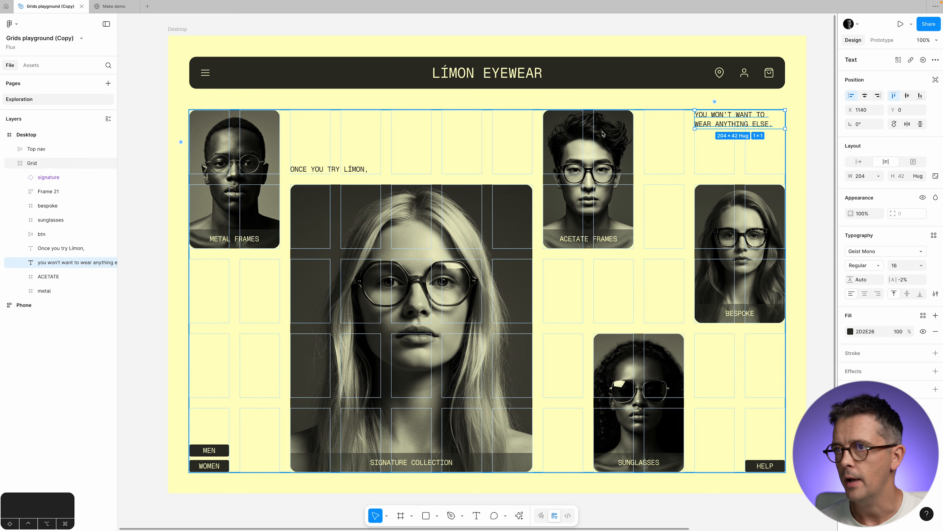
pyautogui.click(114, 6)
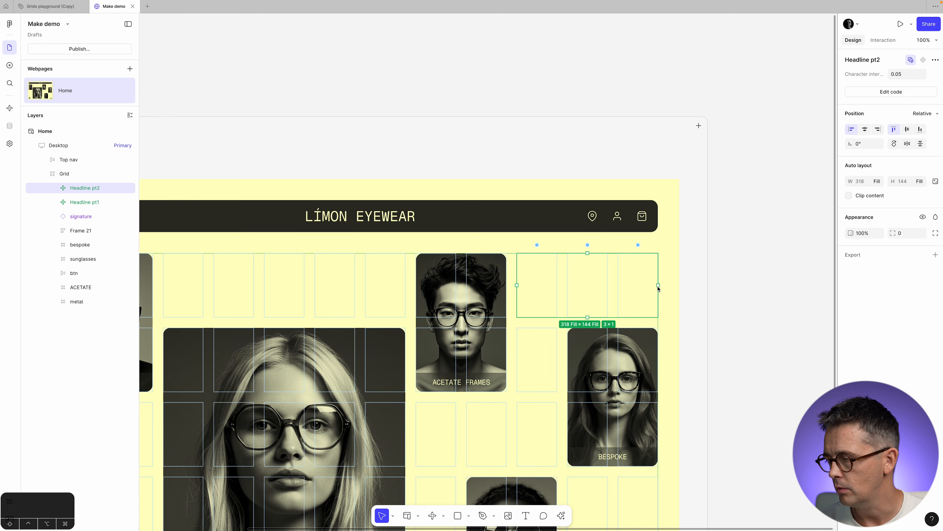
# Resize Headline pt2 to span two grid columns and place it directly above the Bespoke image
pyautogui.click(698, 227)
pyautogui.press('z')
pyautogui.moveTo(701, 221); pyautogui.dragTo(497, 358)
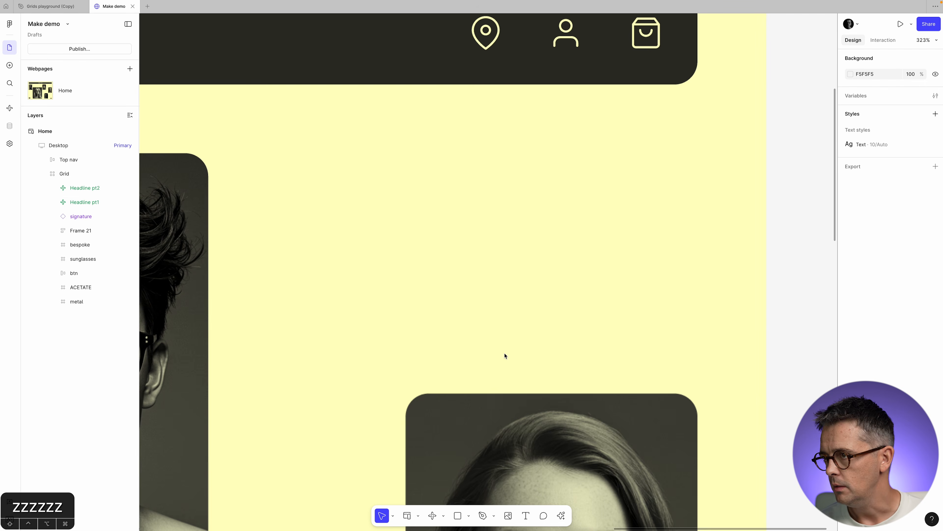
pyautogui.click(86, 189)
pyautogui.moveTo(698, 257); pyautogui.dragTo(535, 260)
pyautogui.moveTo(341, 211); pyautogui.dragTo(504, 189)
# Preview the webpage twice to check Headline pt2's placement and line breaks, returning to the canvas each time
pyautogui.click(900, 24)
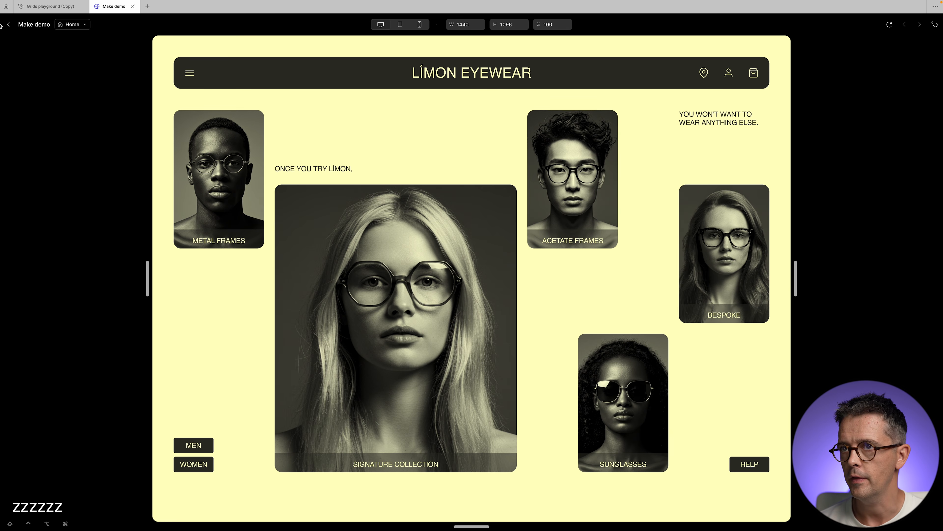
pyautogui.click(9, 25)
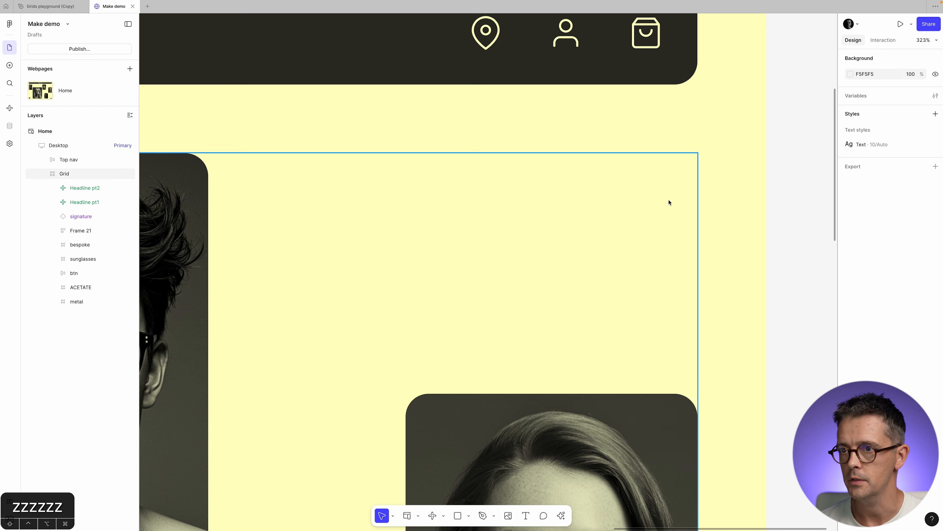
pyautogui.click(88, 188)
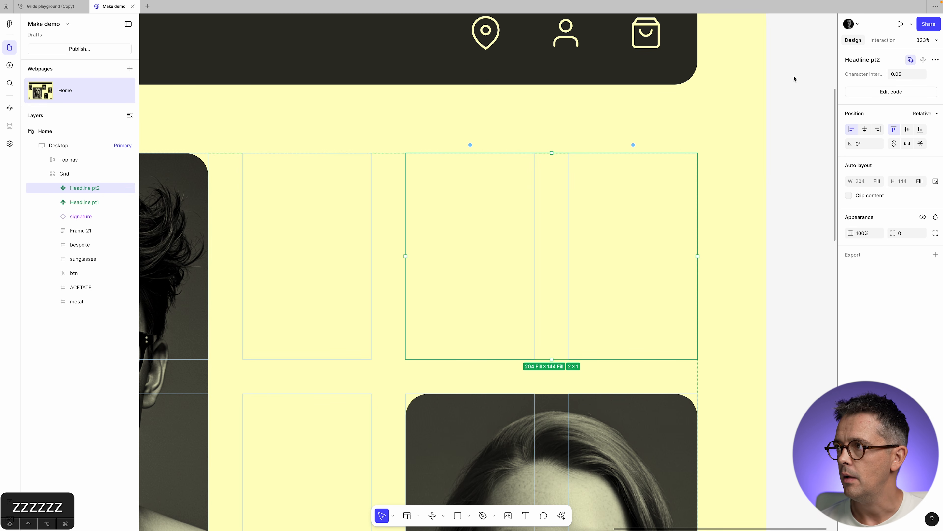
pyautogui.click(784, 102)
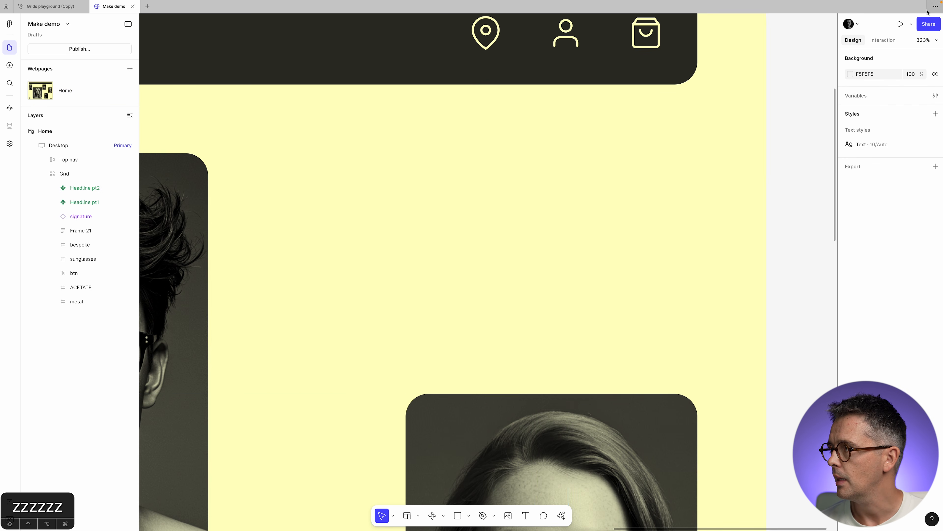
pyautogui.click(900, 23)
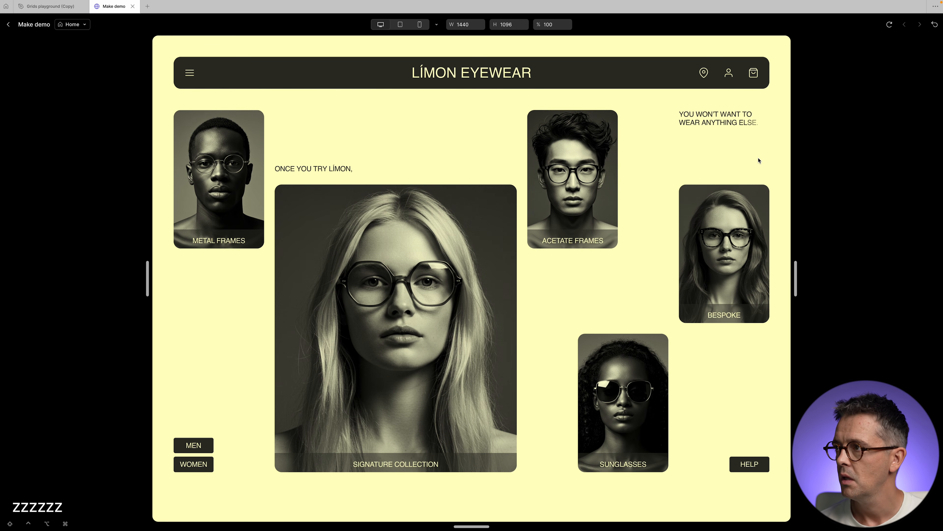
pyautogui.click(8, 25)
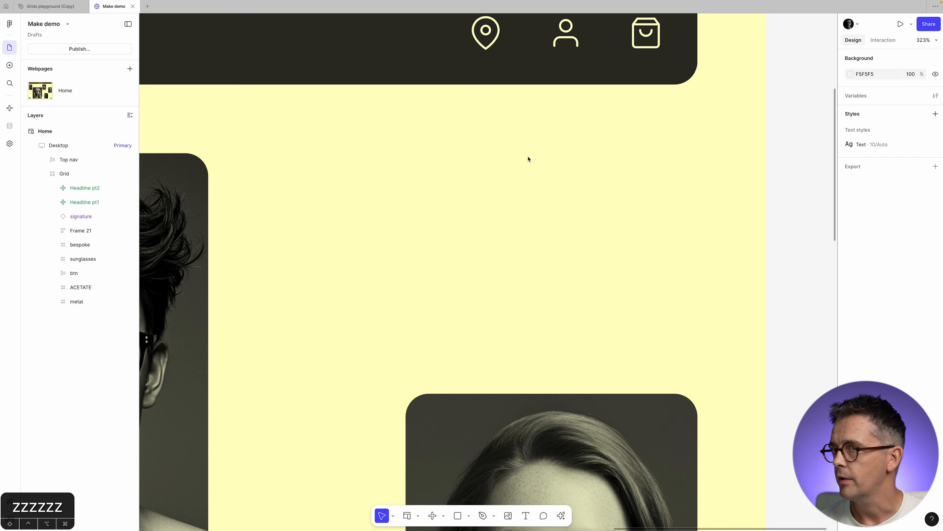
# Open Headline pt2's code and ask the AI chat to "delay 1.5 seconds before starting"
pyautogui.click(90, 193)
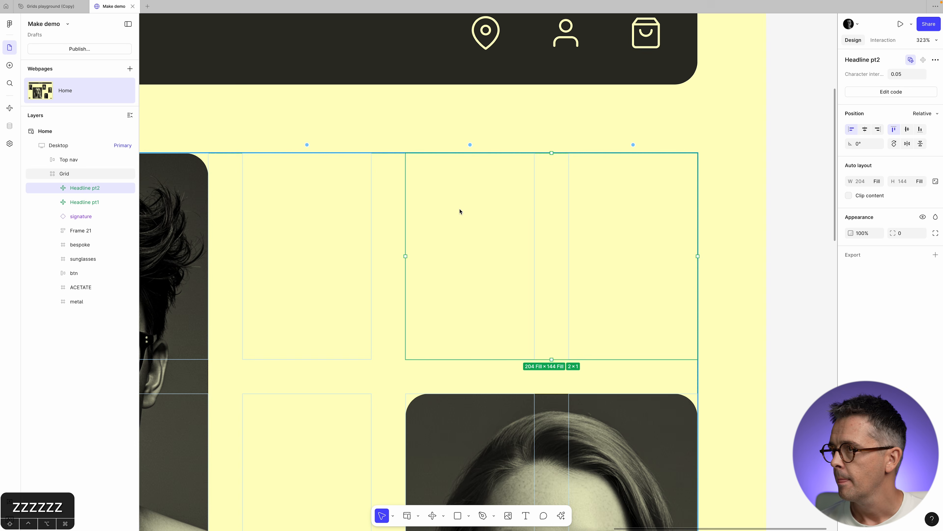
pyautogui.click(881, 92)
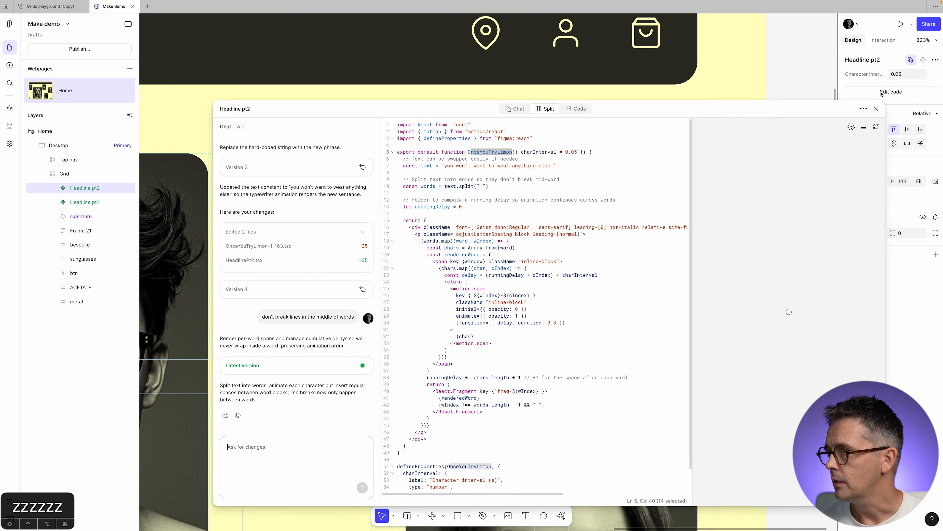
pyautogui.click(255, 458)
pyautogui.write('del')
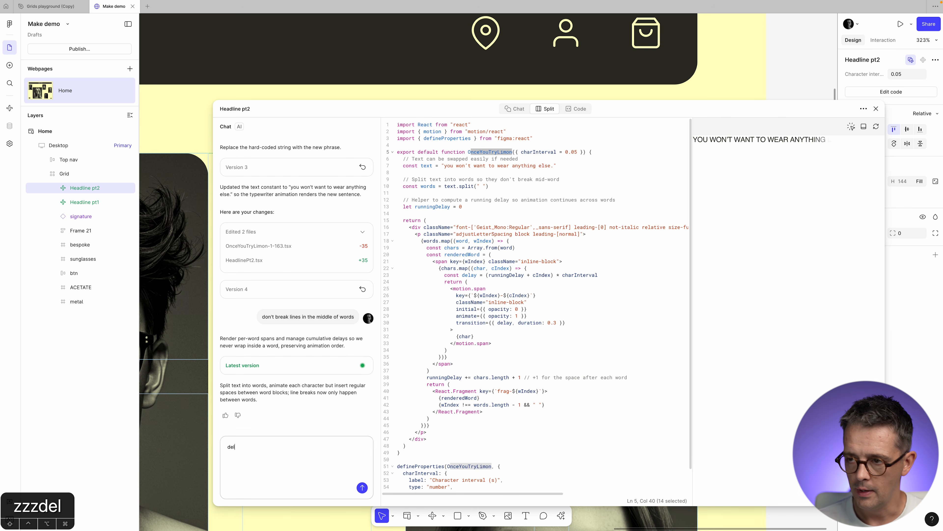
pyautogui.write('ay 1.5 ')
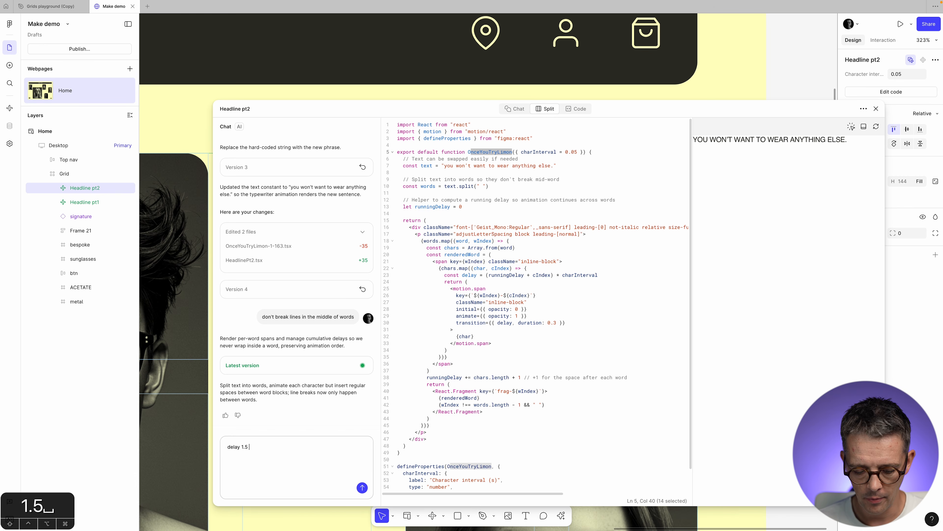
pyautogui.write('seconds be')
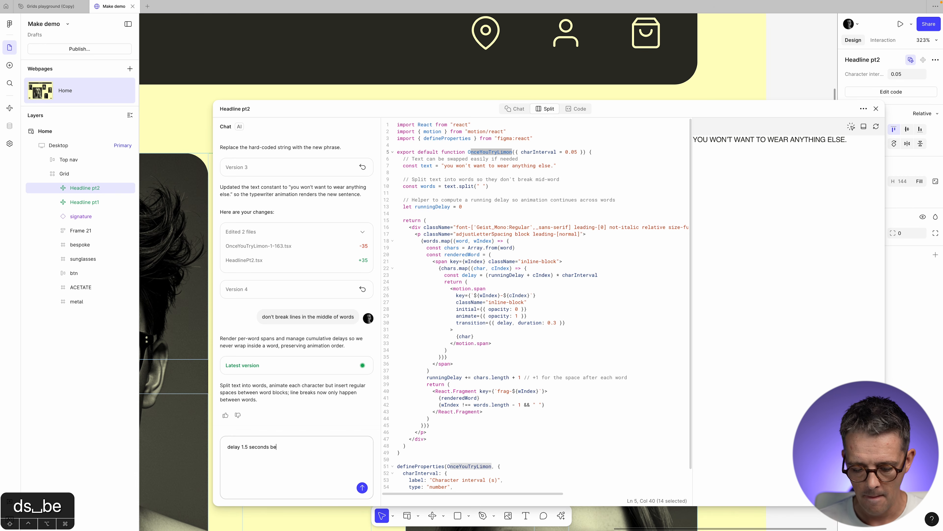
pyautogui.write('fore starting')
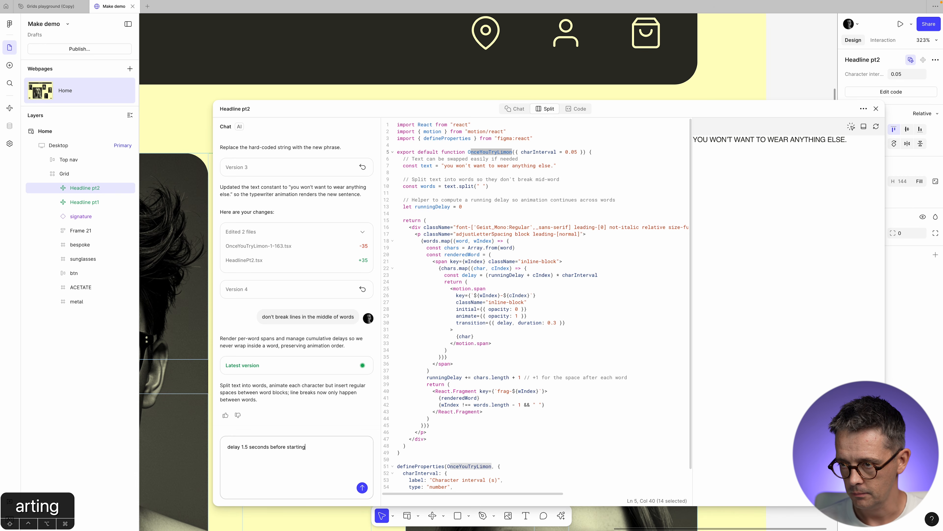
pyautogui.click(363, 487)
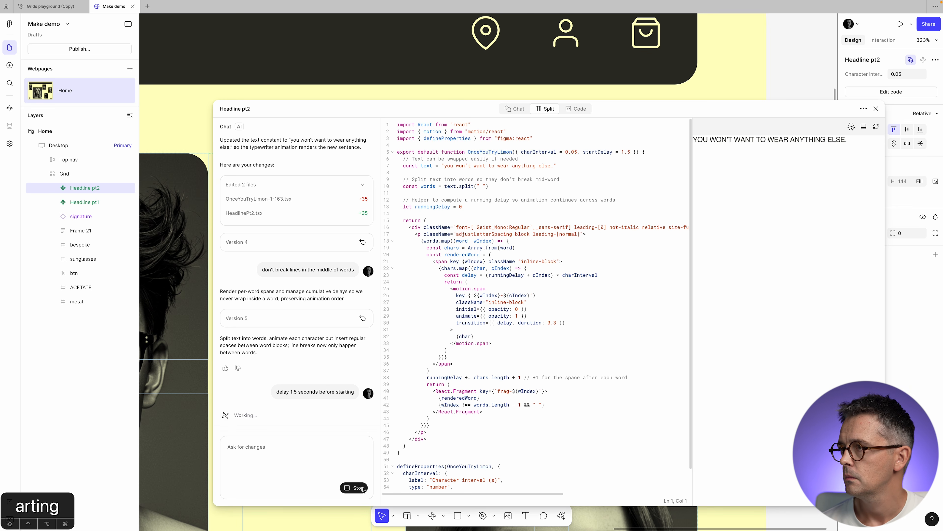
# Review the AI's explanation and the startDelay value in Headline pt2's code, and close the code editor
pyautogui.moveTo(234, 394); pyautogui.dragTo(301, 397)
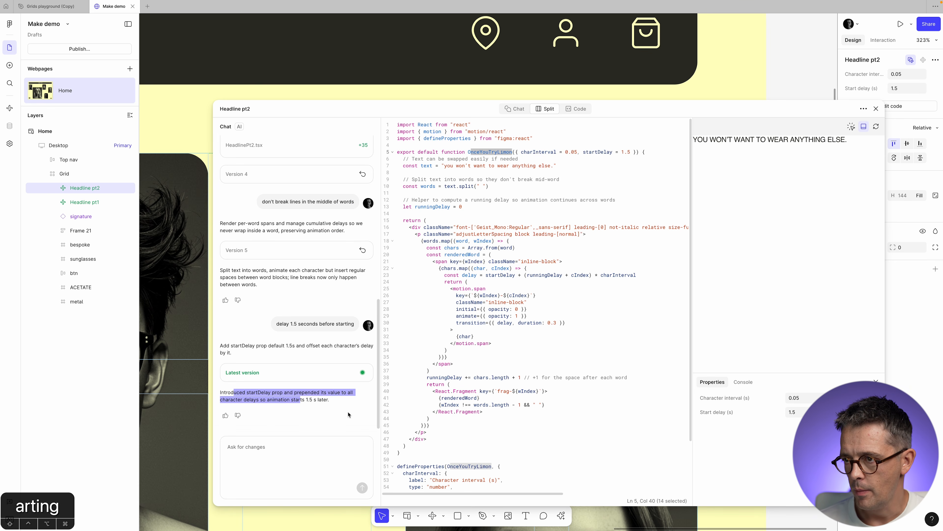
pyautogui.click(326, 399)
pyautogui.doubleClick(627, 152)
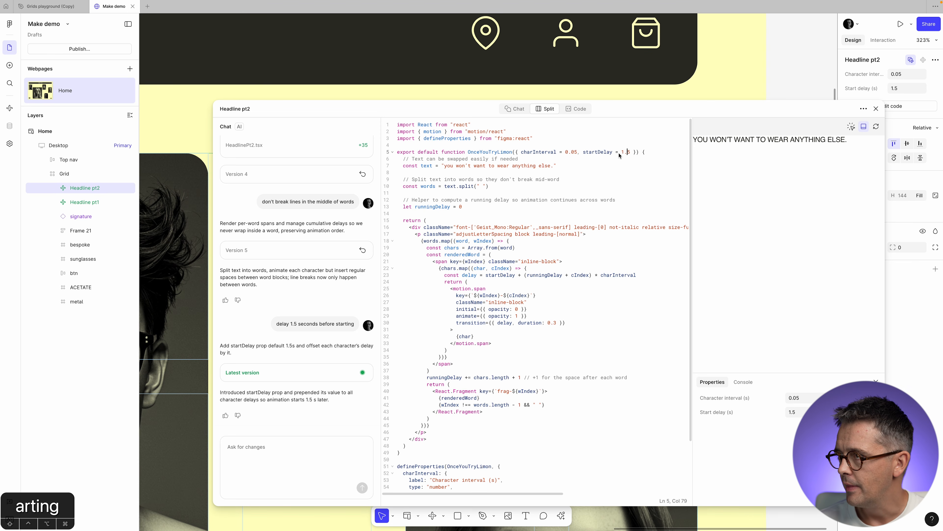
pyautogui.moveTo(607, 153); pyautogui.dragTo(636, 158)
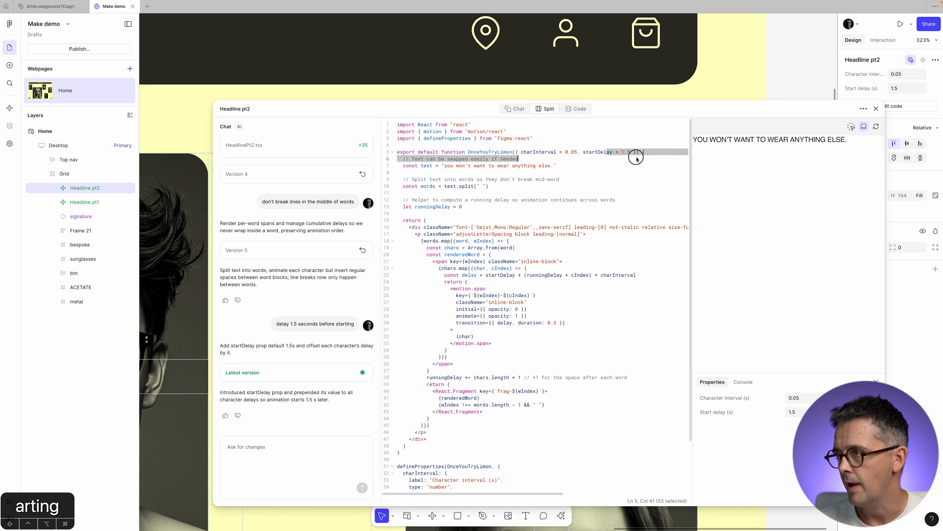
pyautogui.click(803, 58)
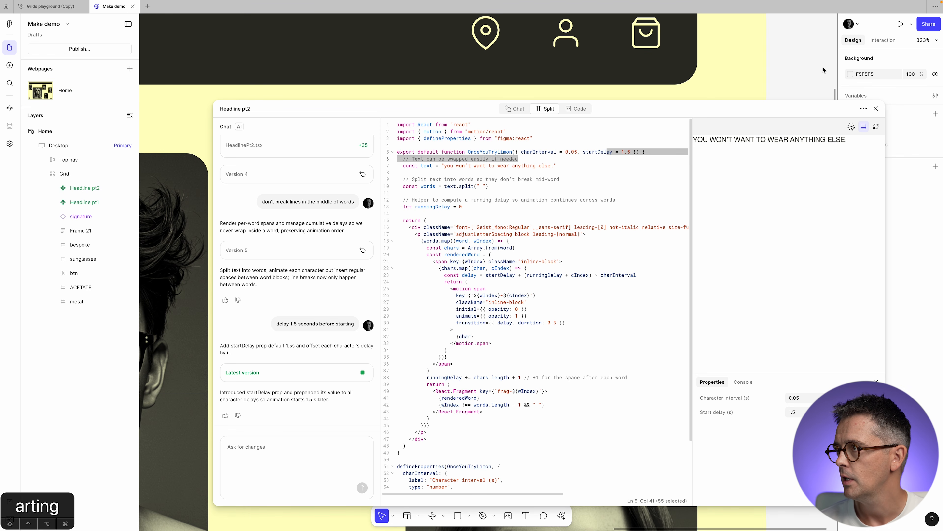
pyautogui.click(876, 109)
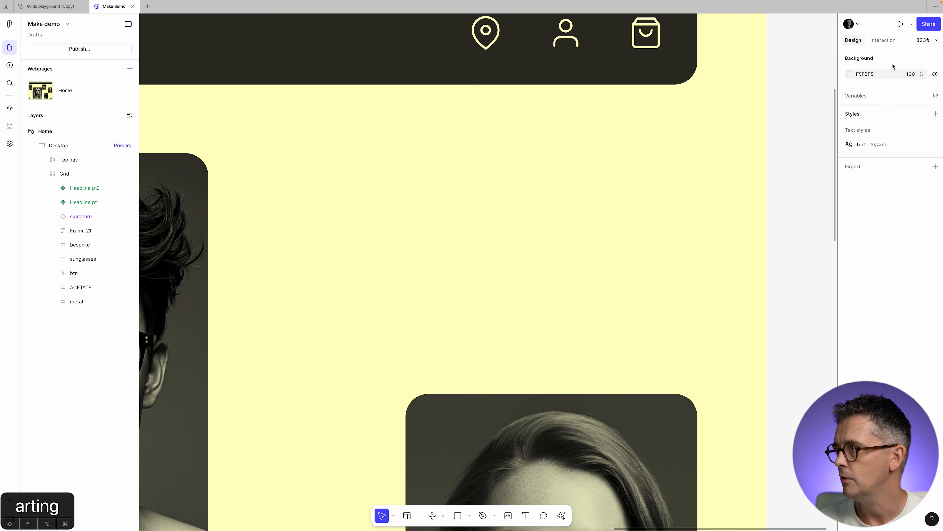
# Preview and reload the webpage to check the headline timing, and inspect the LÍMON EYEWEAR title's font on the canvas
pyautogui.click(900, 25)
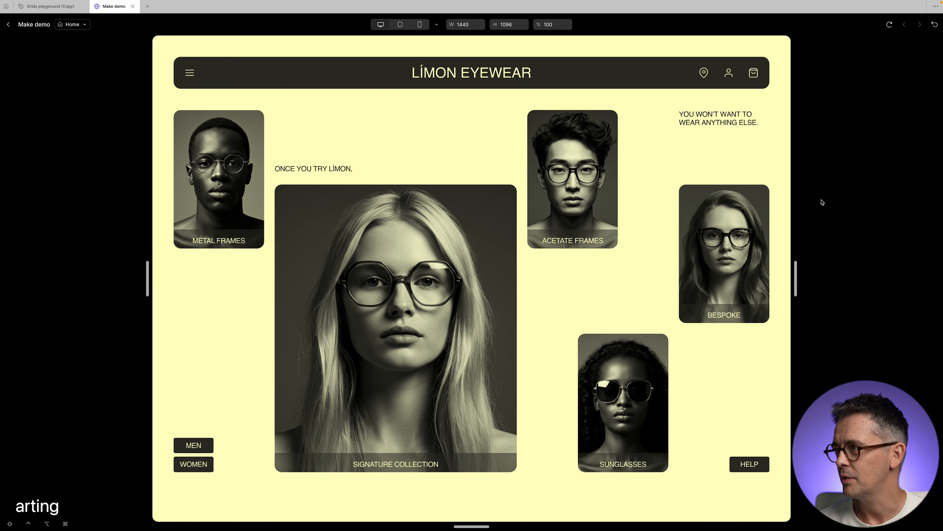
pyautogui.click(889, 25)
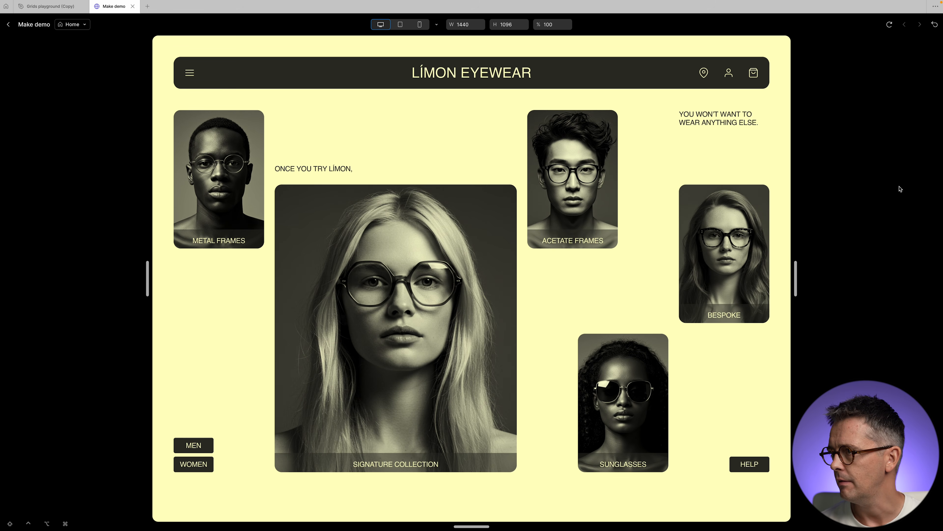
pyautogui.click(8, 24)
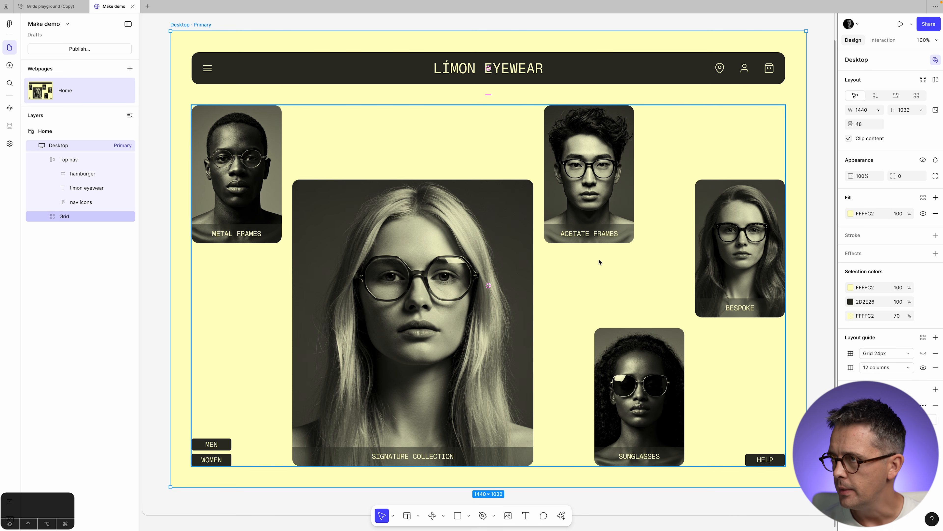
pyautogui.keyDown('super'); pyautogui.click(516, 65); pyautogui.keyUp('super')
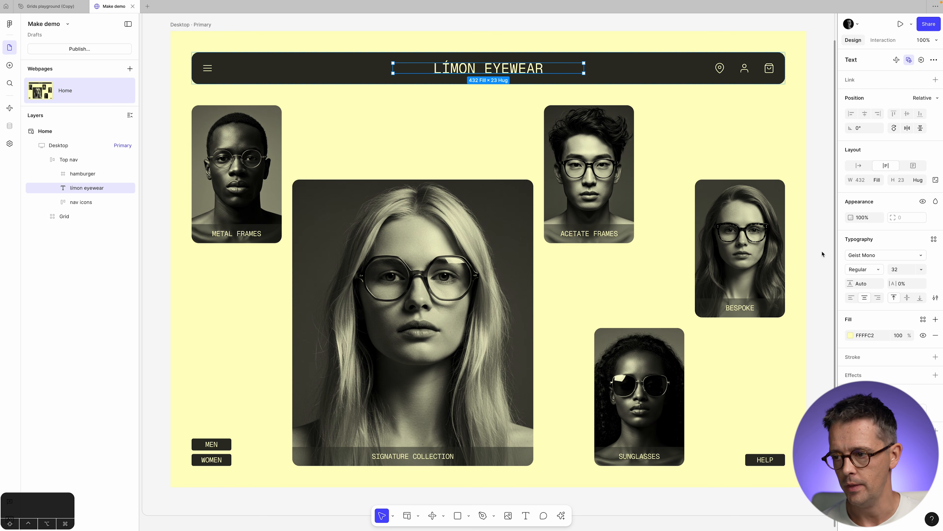
pyautogui.click(162, 396)
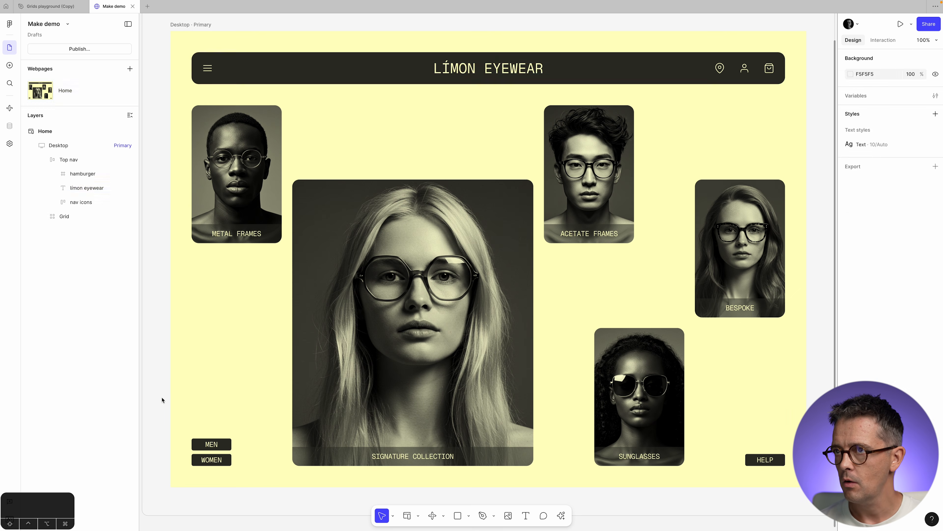
# Add a new code layer with the Make tool and move it out of the metal frame to directly under Desktop, above Top nav
pyautogui.click(434, 517)
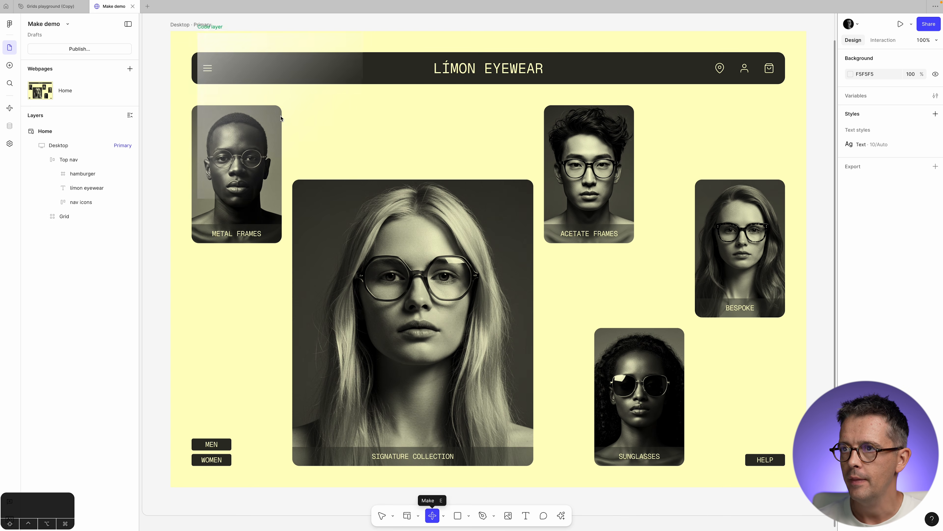
pyautogui.click(257, 129)
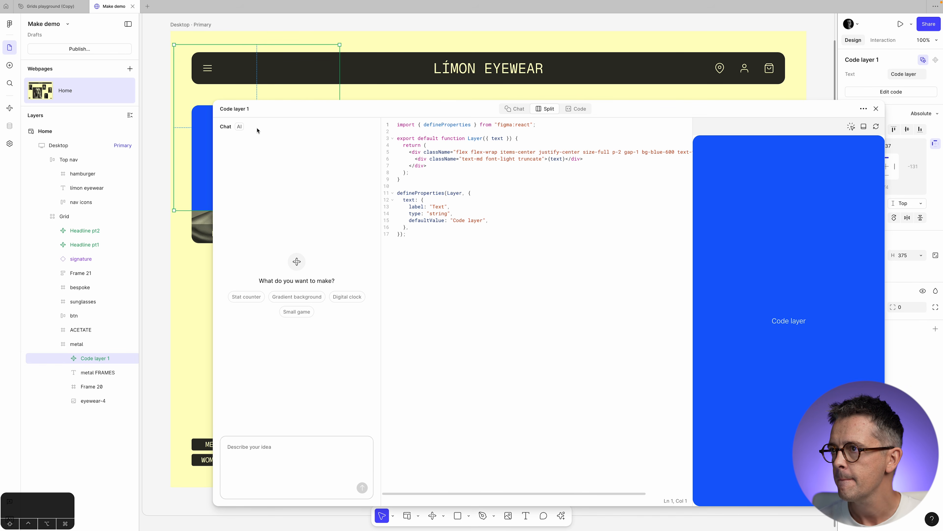
pyautogui.click(81, 357)
pyautogui.moveTo(81, 358); pyautogui.dragTo(65, 151)
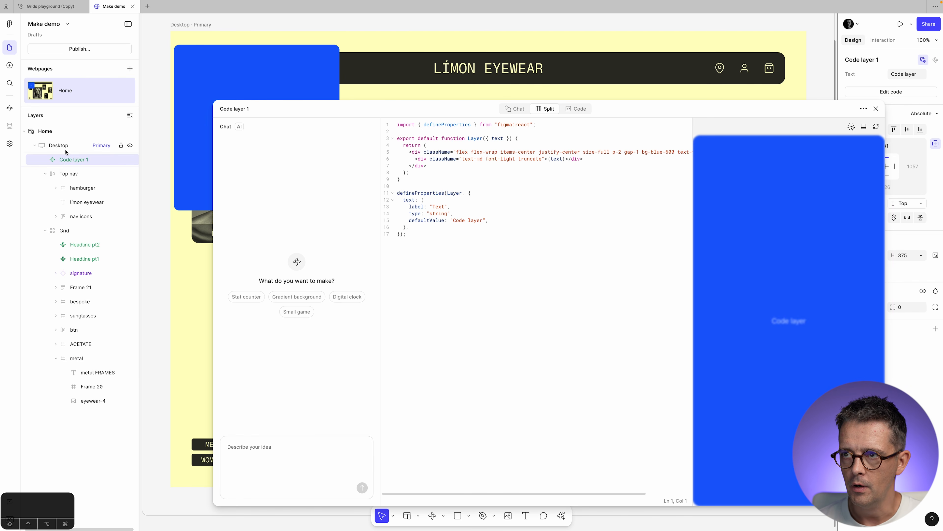
pyautogui.click(45, 230)
pyautogui.click(45, 173)
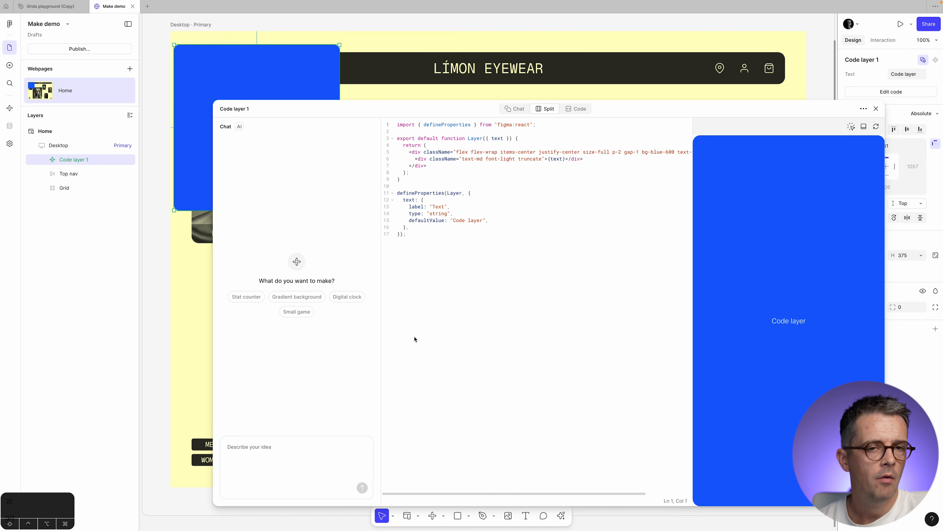
# Ask the AI chat for "head" code that renders the page's "Geist Mono" regular weight font in preview/browser, and close the code editor
pyautogui.click(296, 450)
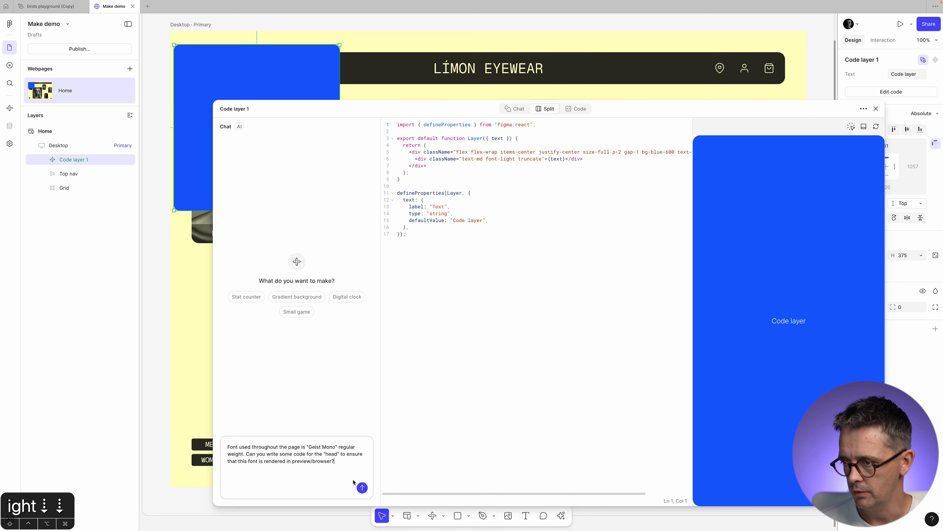
pyautogui.click(362, 488)
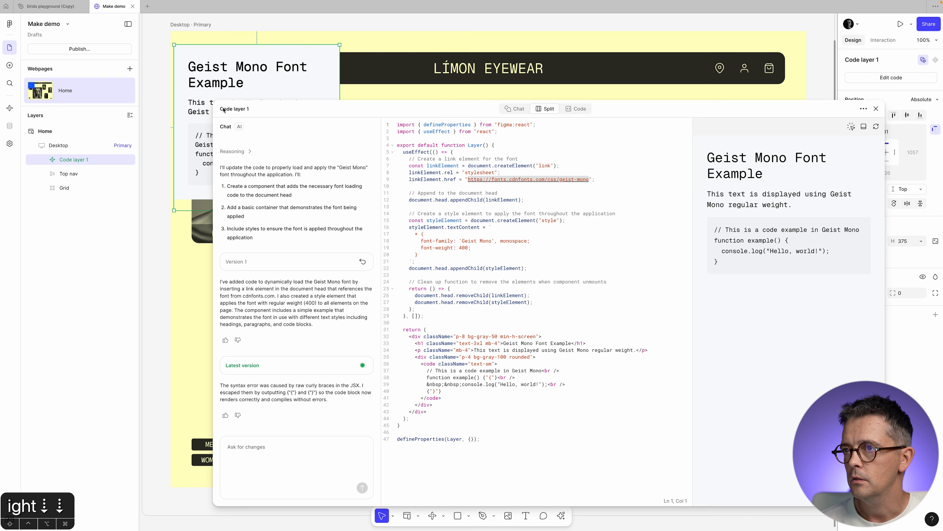
pyautogui.click(876, 108)
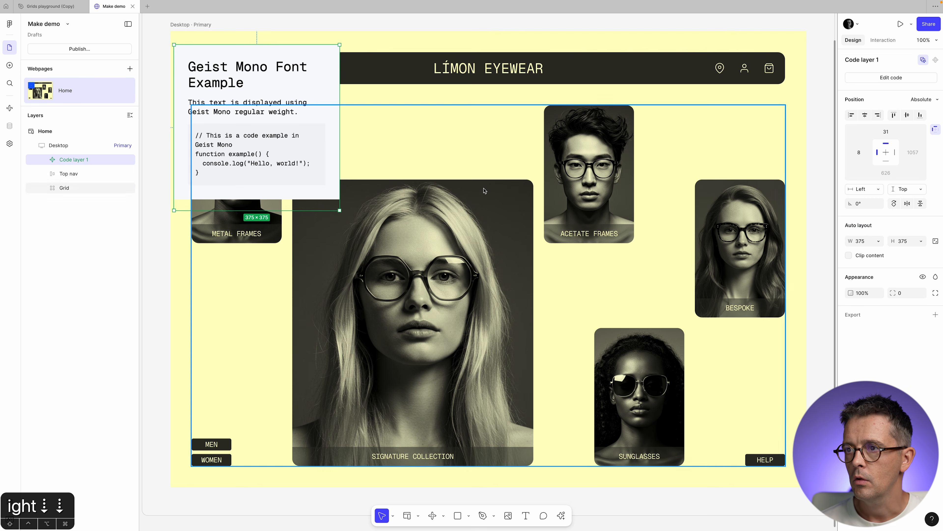
# Rename the new code layer as Styles and hide it within the Desktop frame
pyautogui.doubleClick(78, 160)
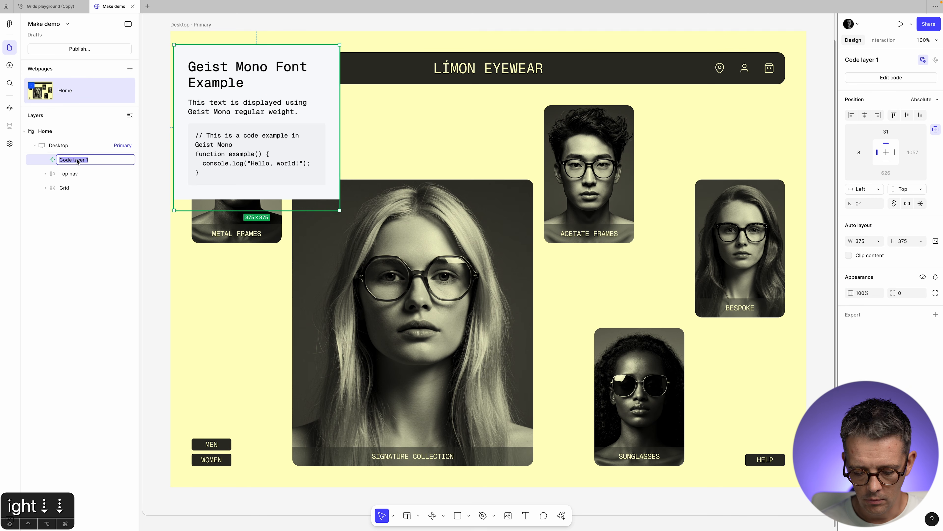
pyautogui.write('Styles')
pyautogui.press('Return')
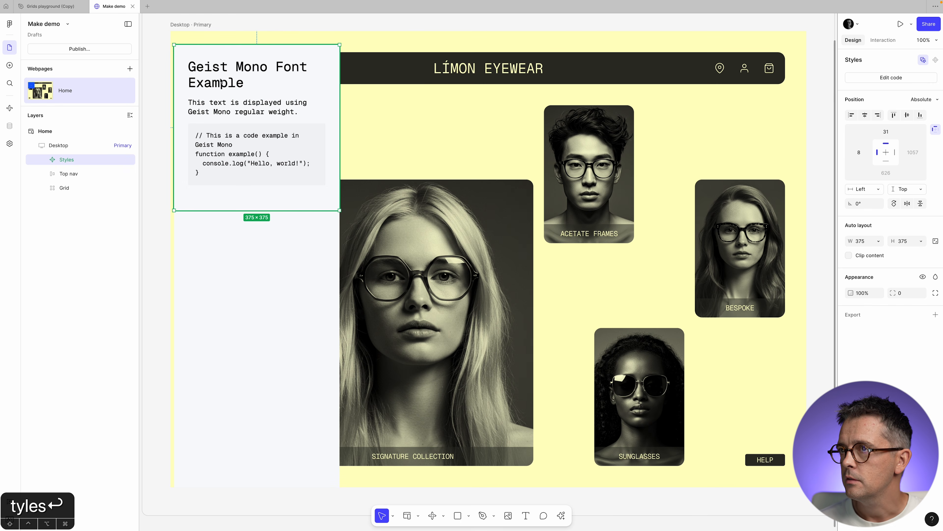
pyautogui.click(129, 159)
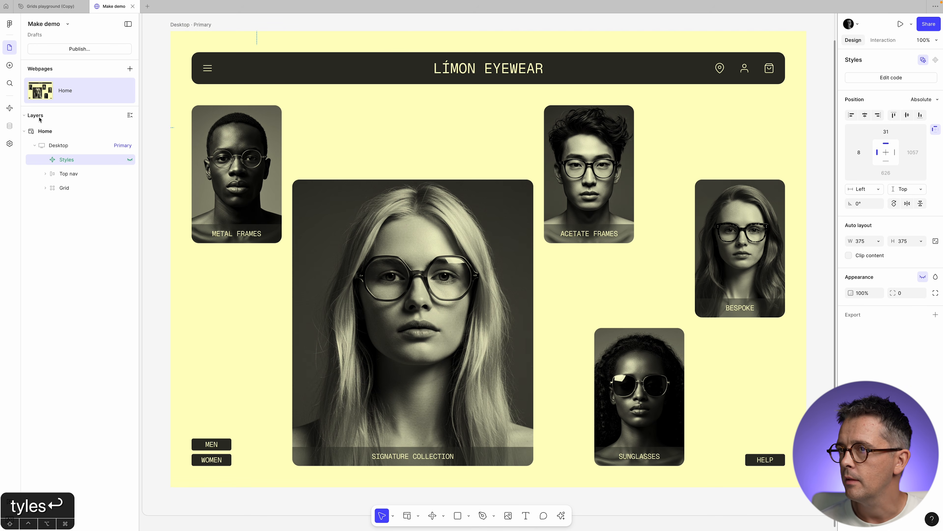
pyautogui.click(56, 145)
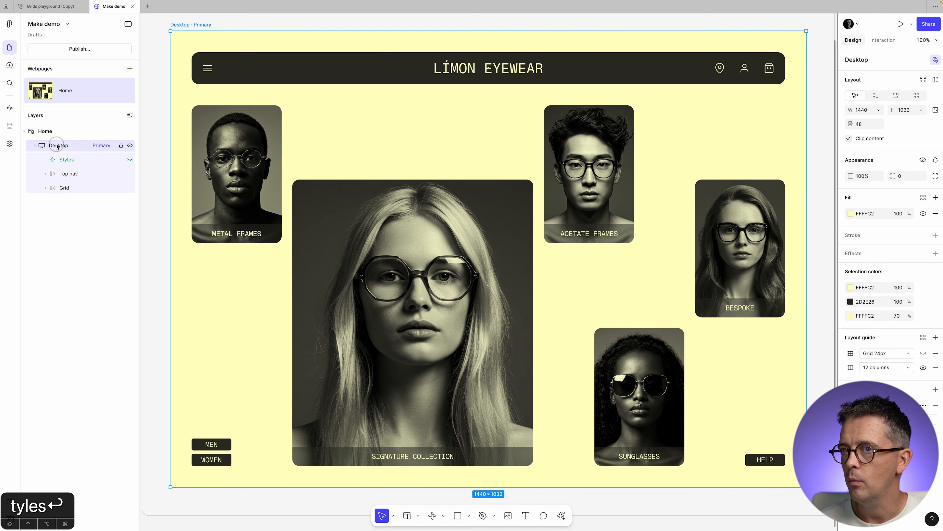
# Preview the webpage and inspect the headline text's font alongside the Styles layer's output
pyautogui.click(901, 24)
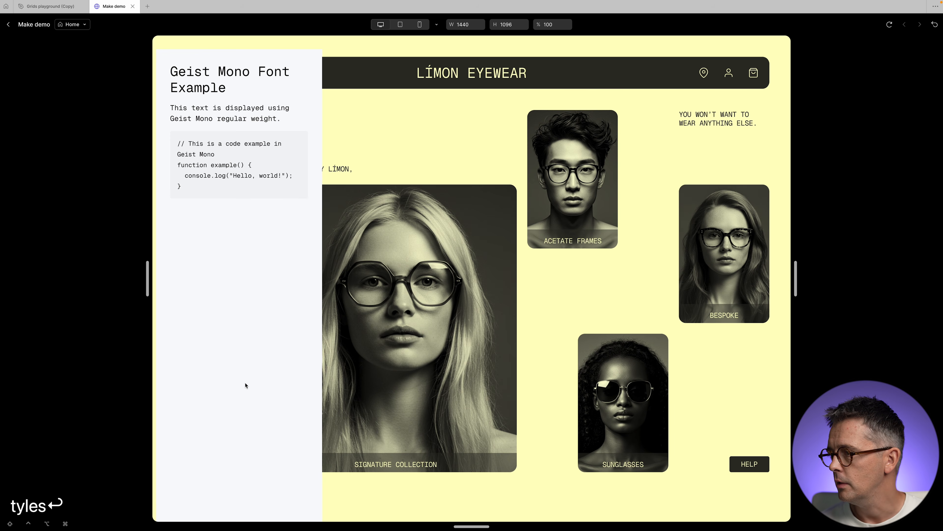
pyautogui.moveTo(695, 115); pyautogui.dragTo(742, 126)
pyautogui.click(729, 124)
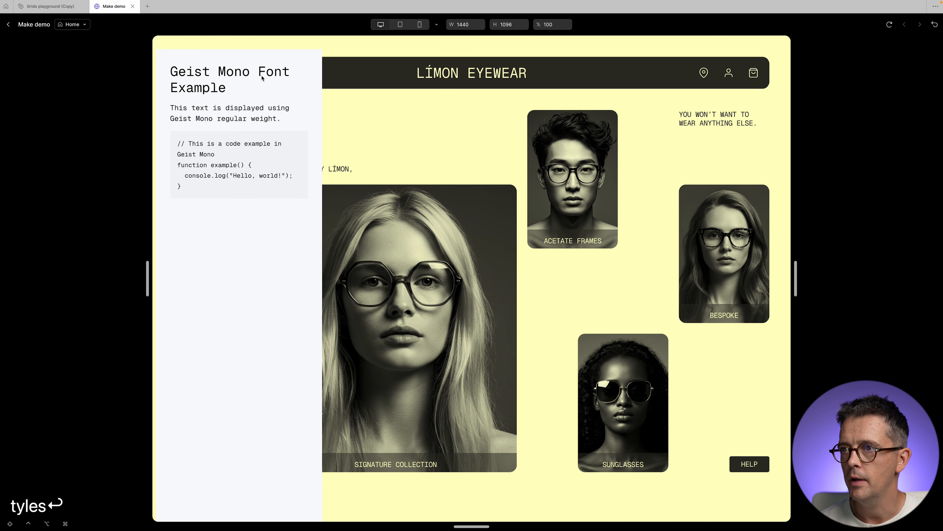
# Ask the Styles layer's AI chat to hide the visible example layer while keeping all fonts in Geist Mono
pyautogui.click(8, 25)
pyautogui.write('This works, changing all the fonts to Geist mono, but it outputs a visible example layer. I want to hide this.')
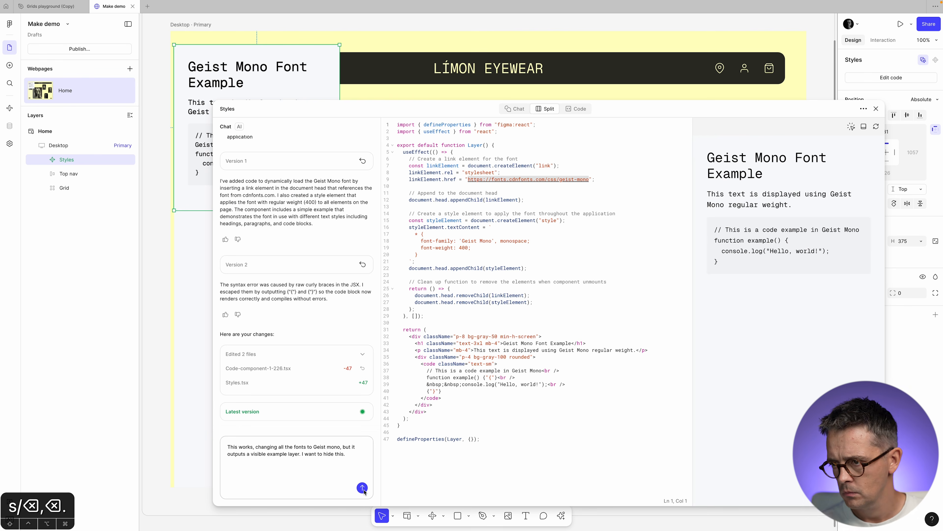
pyautogui.click(363, 488)
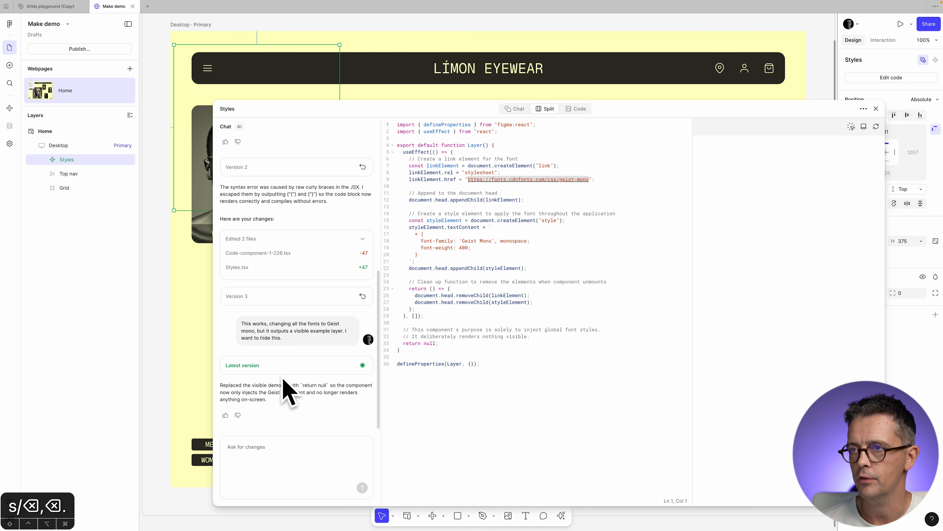
# Preview the webpage again, checking the headline text, and reload it to replay the typewriter animation
pyautogui.click(901, 23)
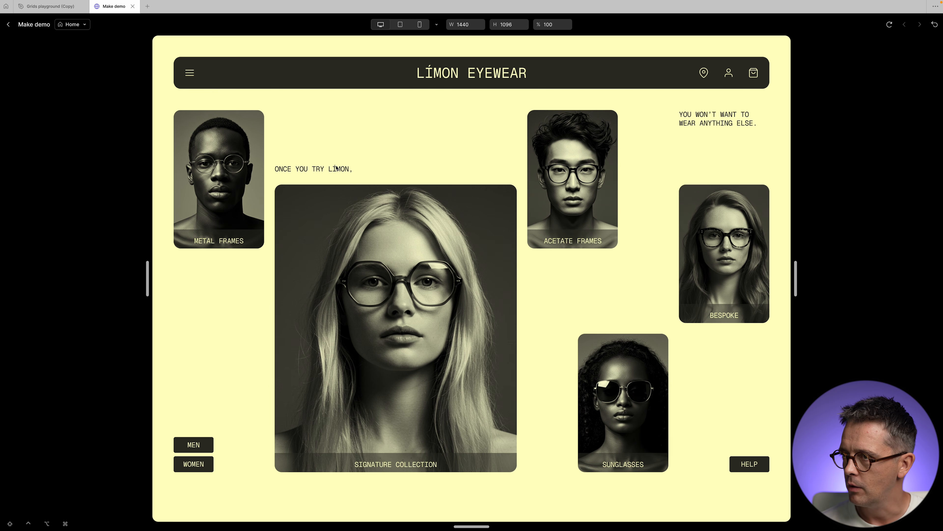
pyautogui.moveTo(336, 166); pyautogui.dragTo(350, 173)
pyautogui.click(830, 127)
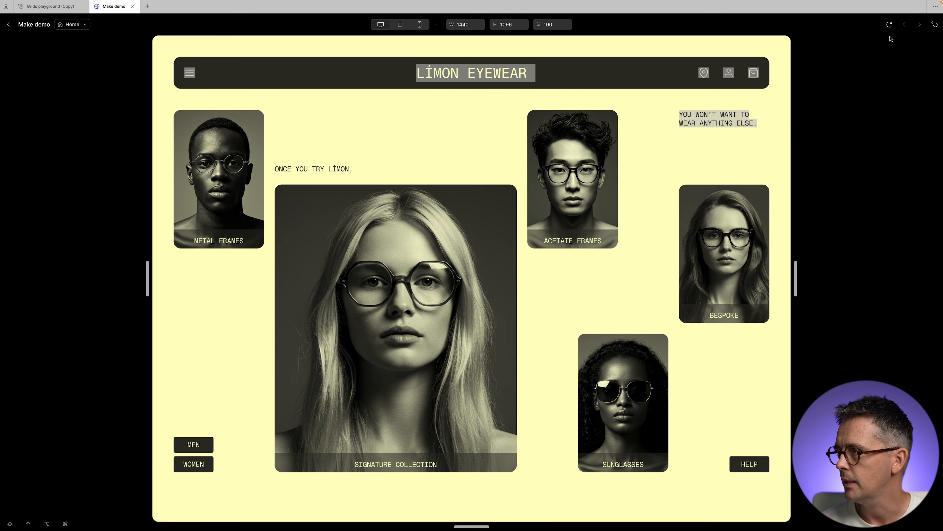
pyautogui.click(889, 24)
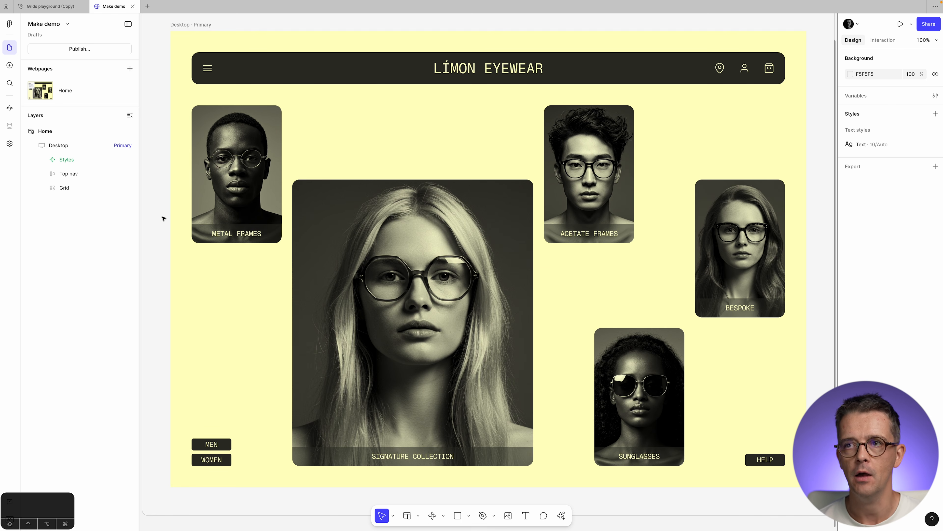
# Create a new, blank Make file
pyautogui.click(148, 7)
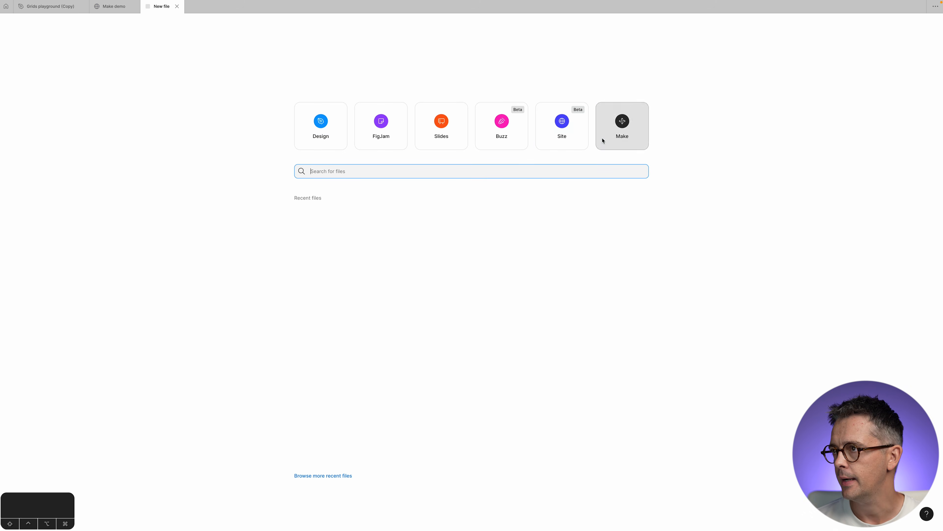
pyautogui.click(612, 135)
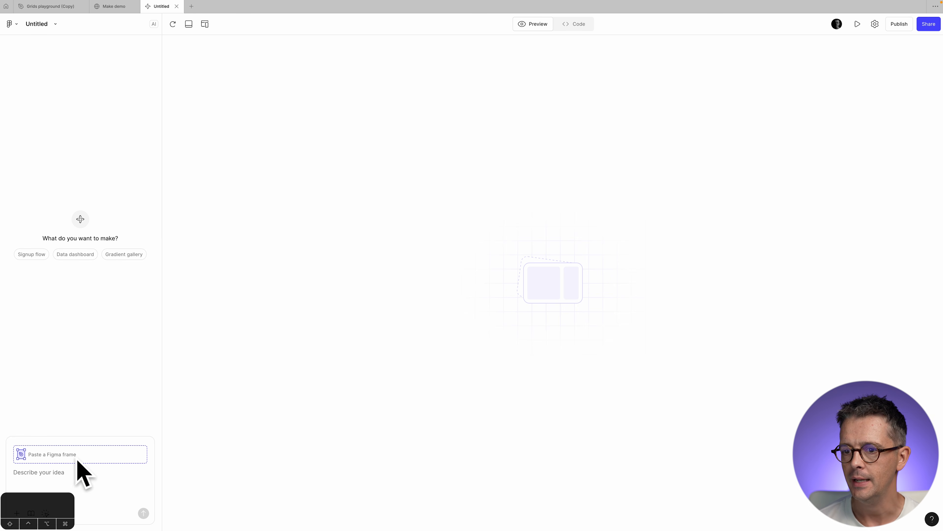
pyautogui.moveTo(62, 502); pyautogui.dragTo(228, 501)
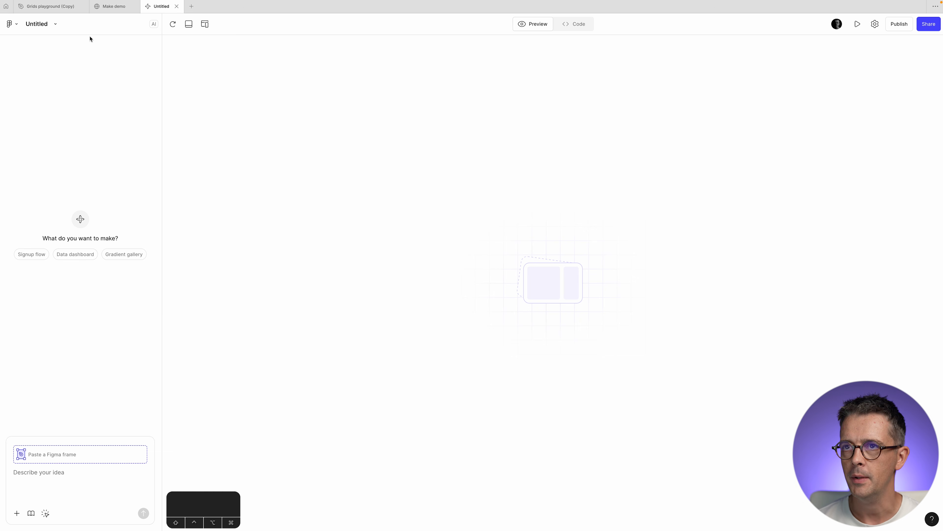
# Switch to the Grids playground (Copy) file and review the layer names and nesting of Top nav and Grid within the Desktop frame
pyautogui.click(62, 8)
pyautogui.click(136, 48)
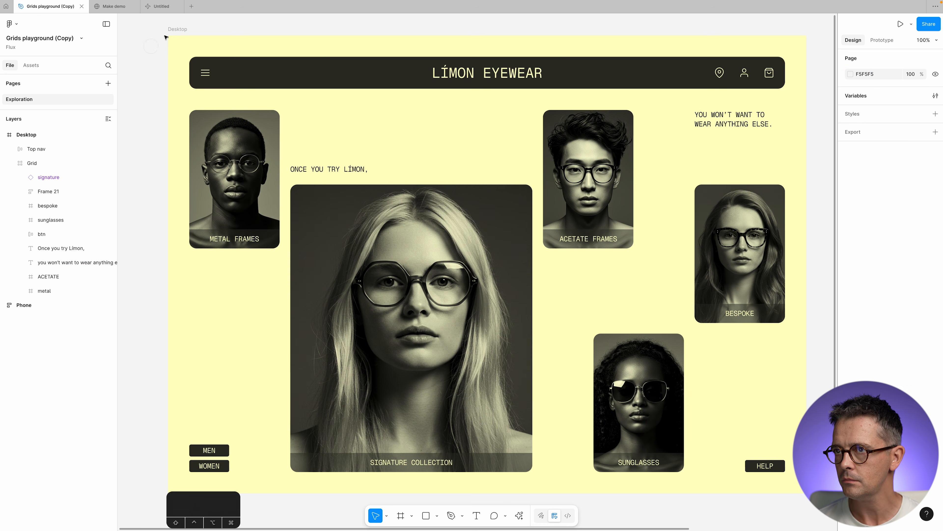
pyautogui.click(176, 30)
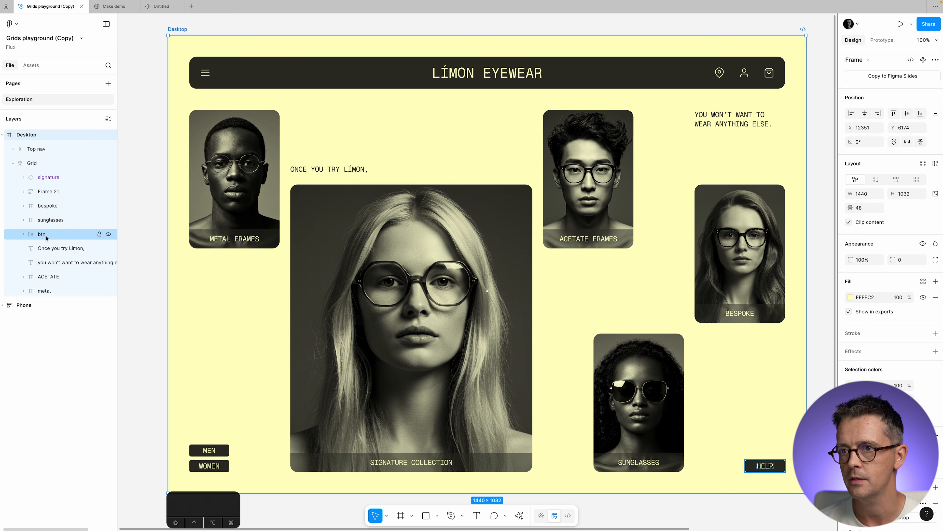
pyautogui.click(56, 192)
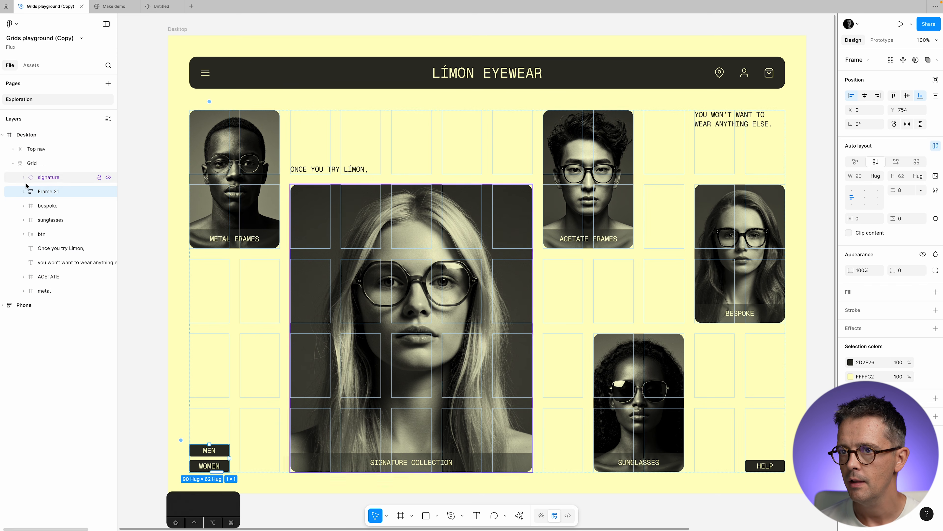
pyautogui.click(57, 149)
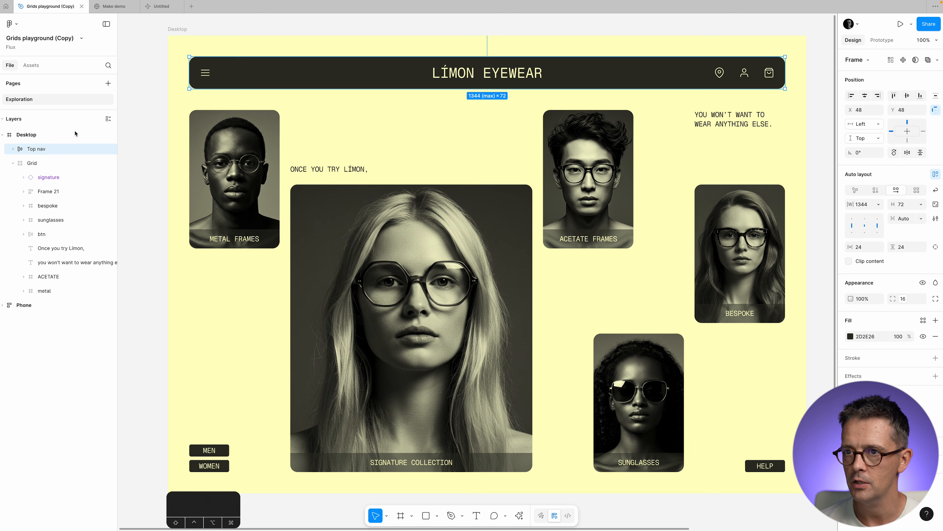
pyautogui.click(14, 163)
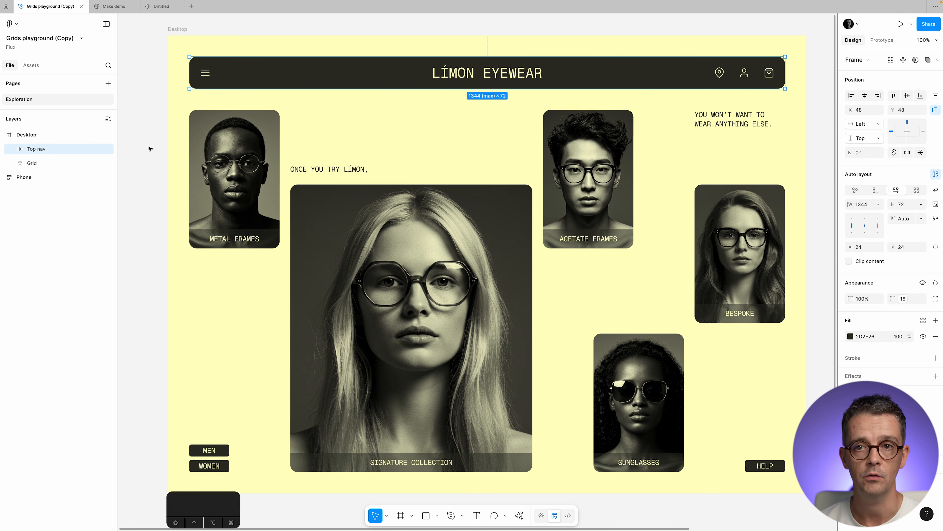
pyautogui.click(13, 148)
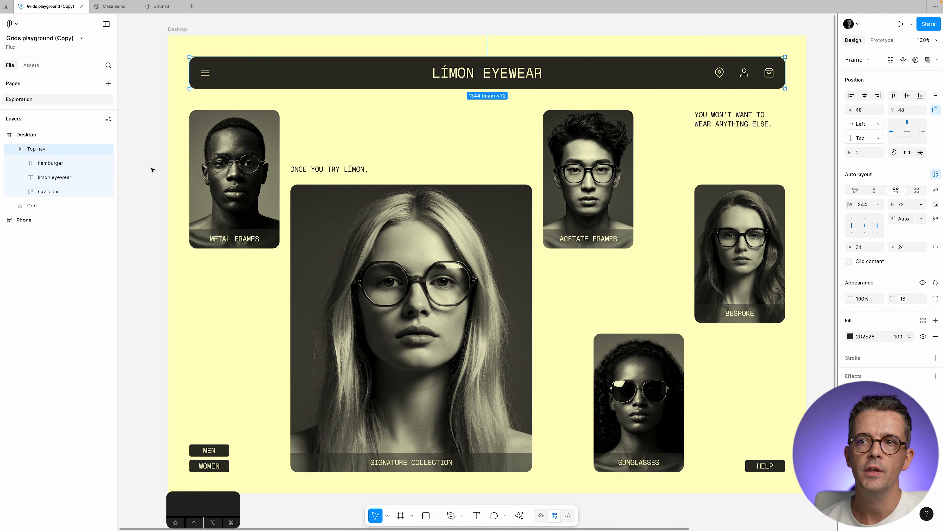
pyautogui.click(12, 205)
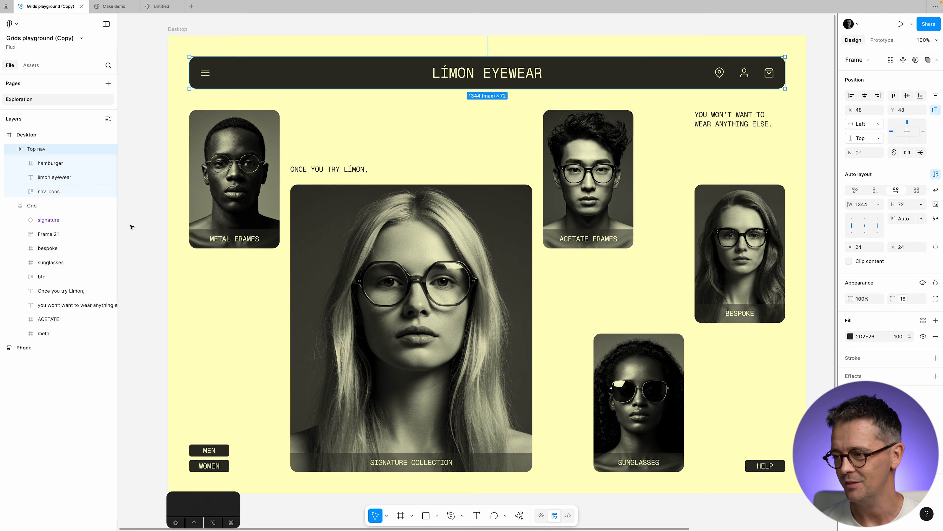
# Run the AI Rename layers action on the Top nav frame
pyautogui.click(519, 517)
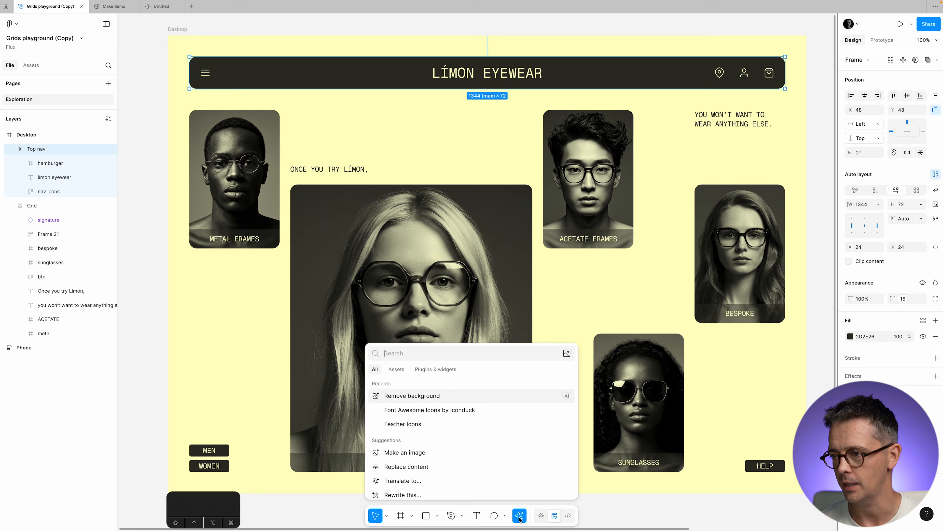
pyautogui.write('rena')
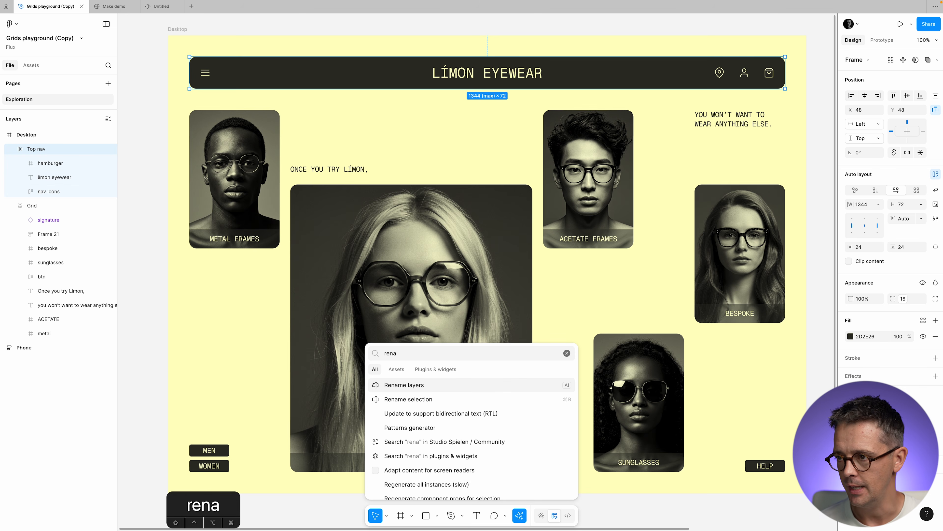
pyautogui.click(414, 385)
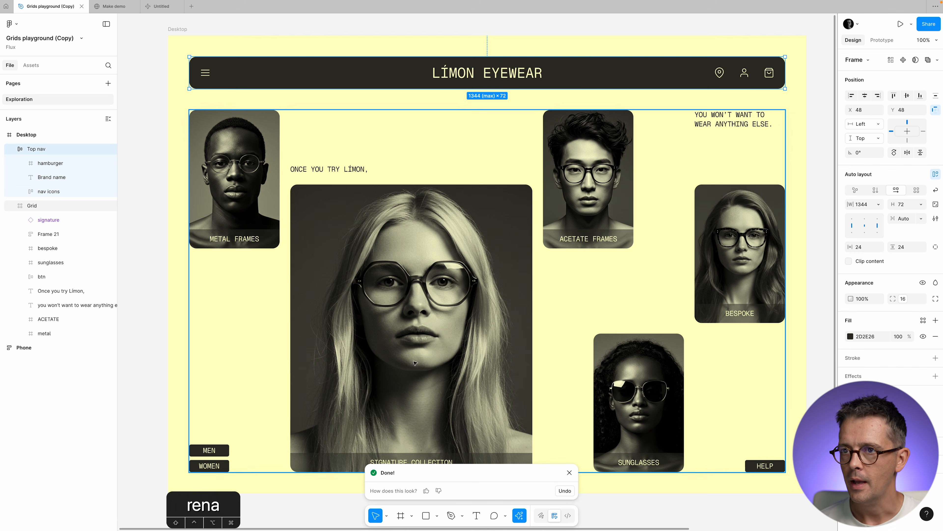
# Run the AI Rename layers action on the whole Desktop frame
pyautogui.click(34, 136)
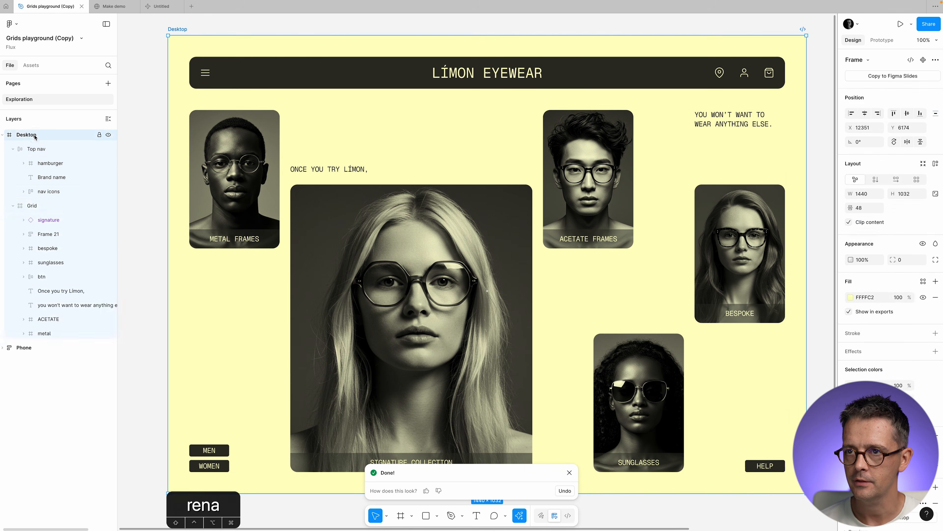
pyautogui.click(523, 517)
pyautogui.click(420, 398)
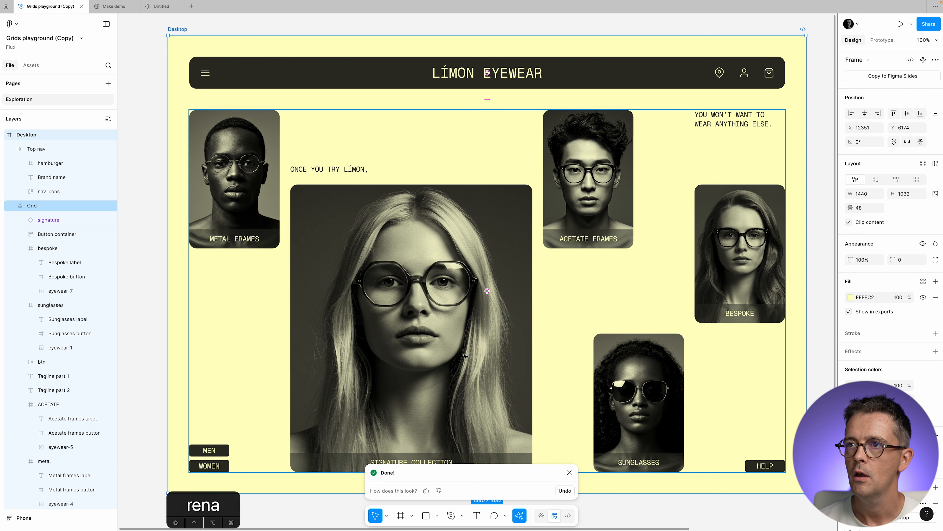
# Copy the Desktop frame, switch to the untitled Make file and rename that file as Make demo 2
pyautogui.click(183, 29)
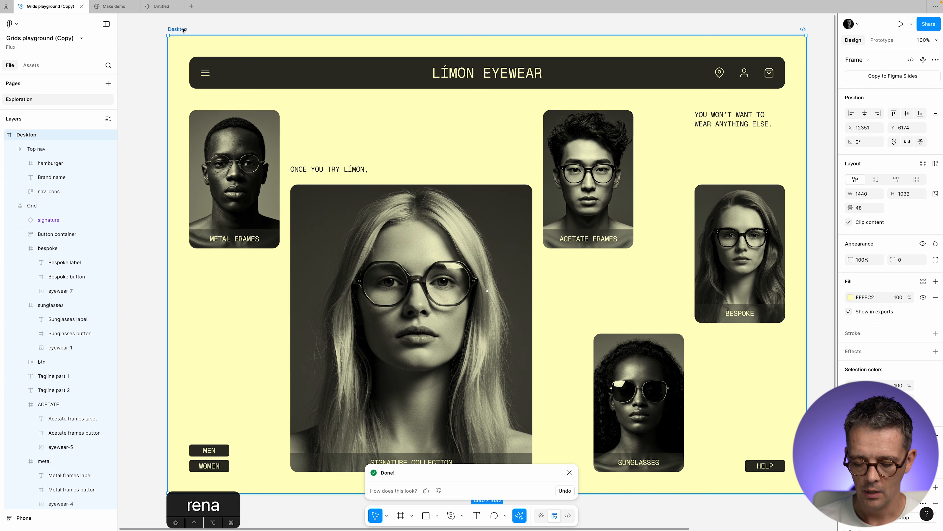
pyautogui.click(164, 9)
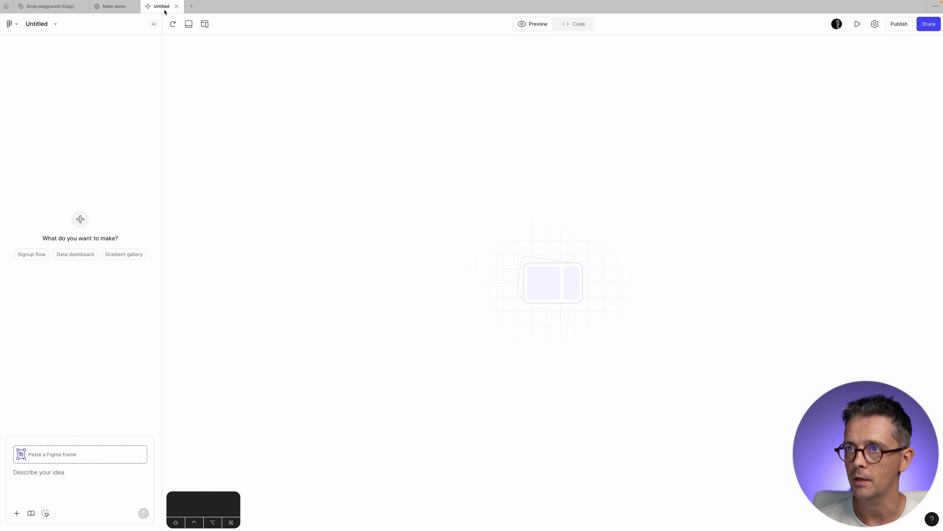
pyautogui.doubleClick(40, 23)
pyautogui.write('Make demo')
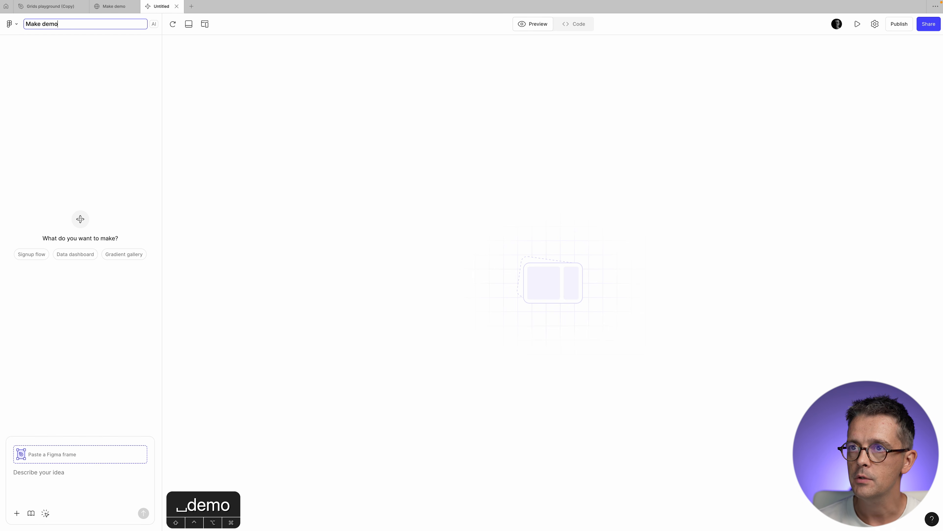
pyautogui.write(' 2')
pyautogui.press('Return')
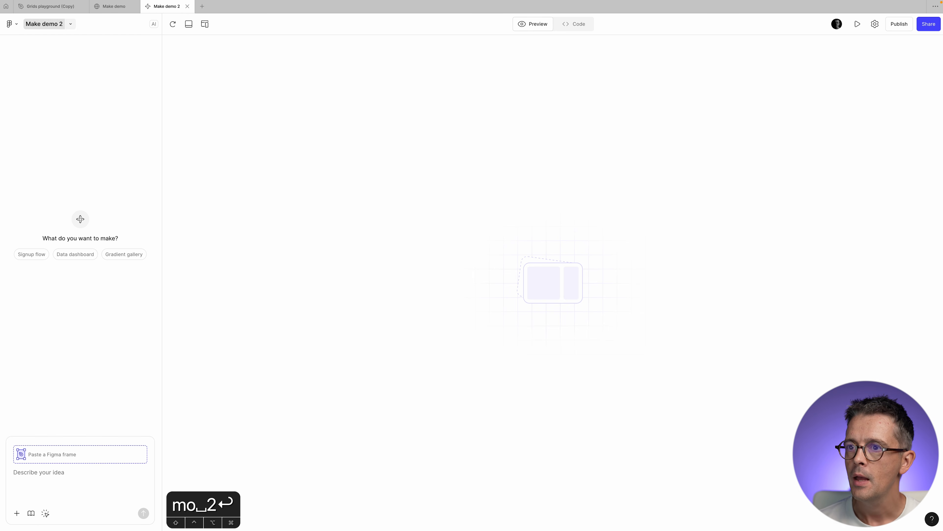
# Paste the Desktop frame into the prompt and request a pin-linked locations page with 5 global stores, a zip code search map and "Geist Mono regular" font
pyautogui.click(52, 467)
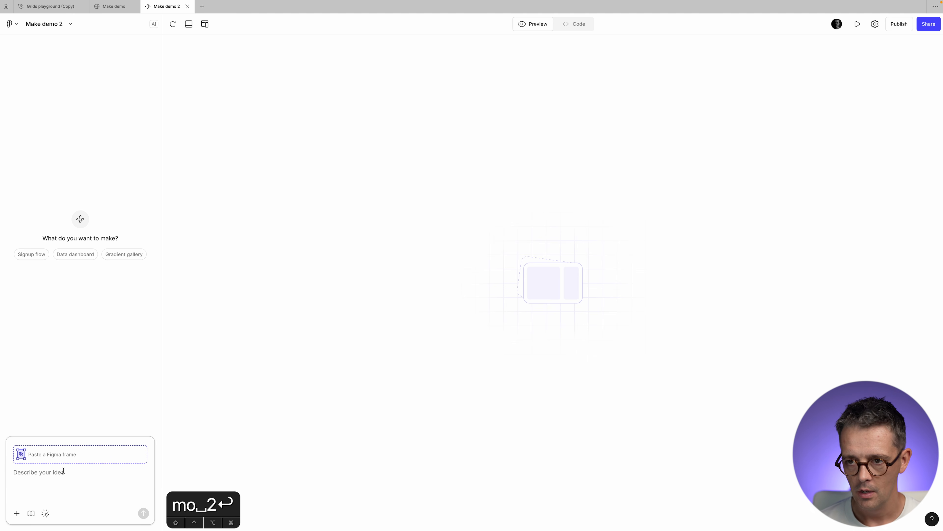
pyautogui.press('super+v')
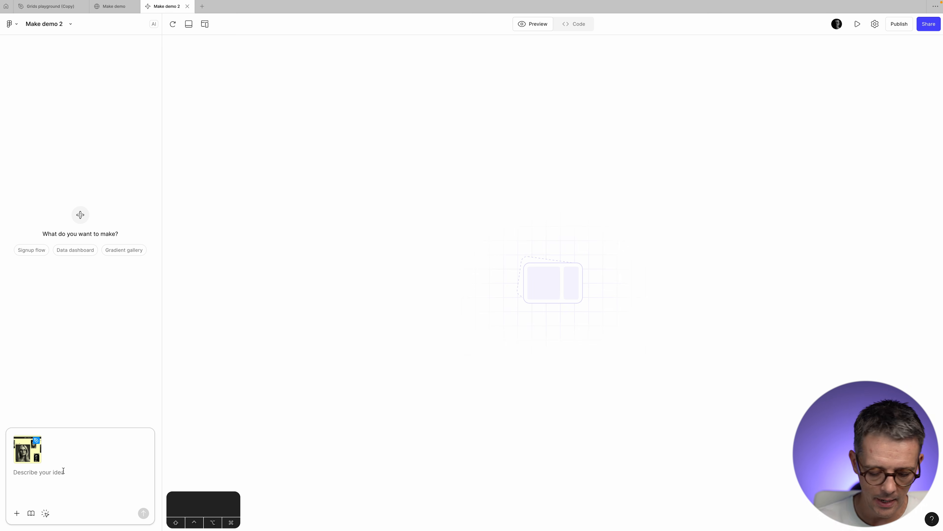
pyautogui.write('Design a ')
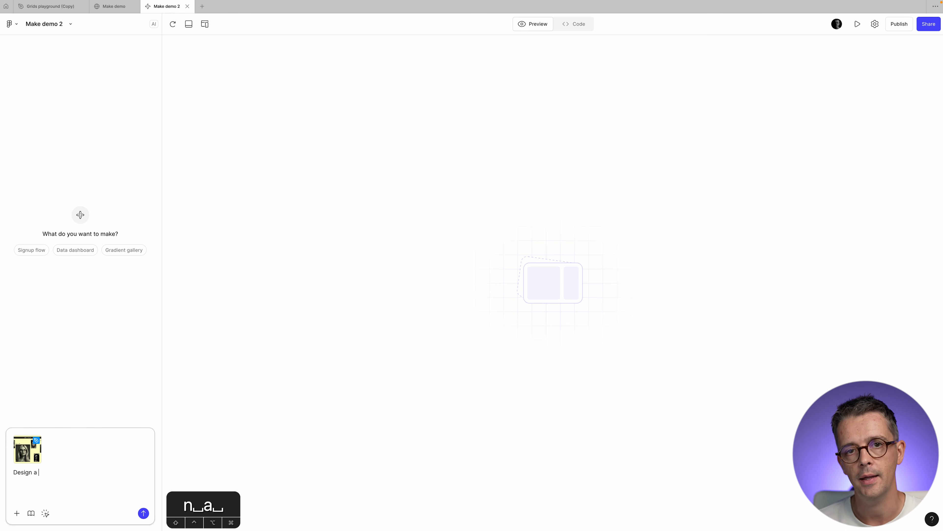
pyautogui.write('locations page for this website that links from the pin icon in the top navigation menu and lists all the store locations globally (make up 5 of them). There should be a map with an inter')
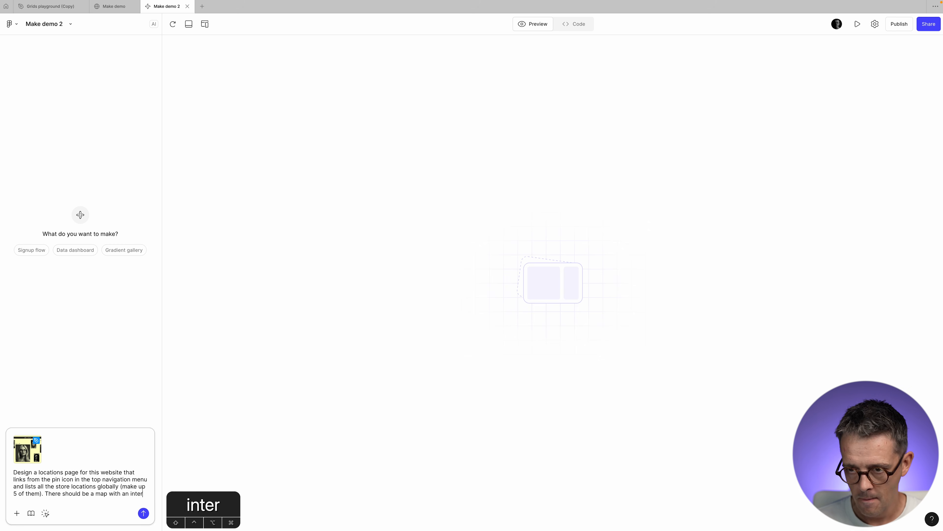
pyautogui.write('active zip code input to find your closest store. Font is "Geist Mono regular".')
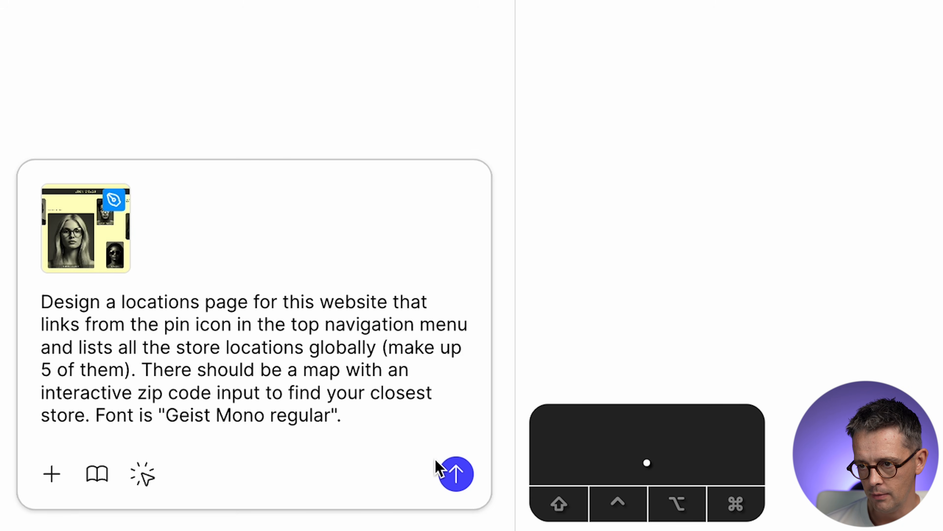
pyautogui.click(455, 474)
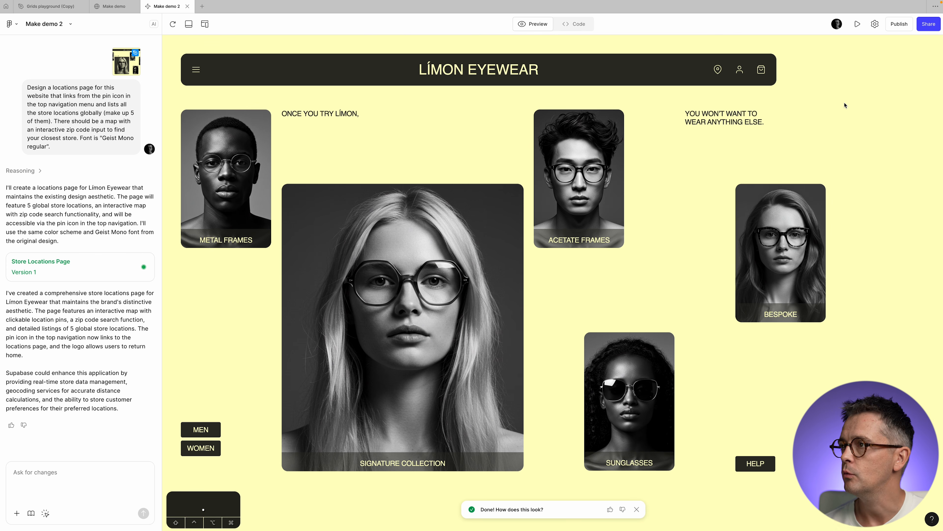
# Test the generated site's links from the pin icon to the store locations page and from the logo back to the home page
pyautogui.click(718, 71)
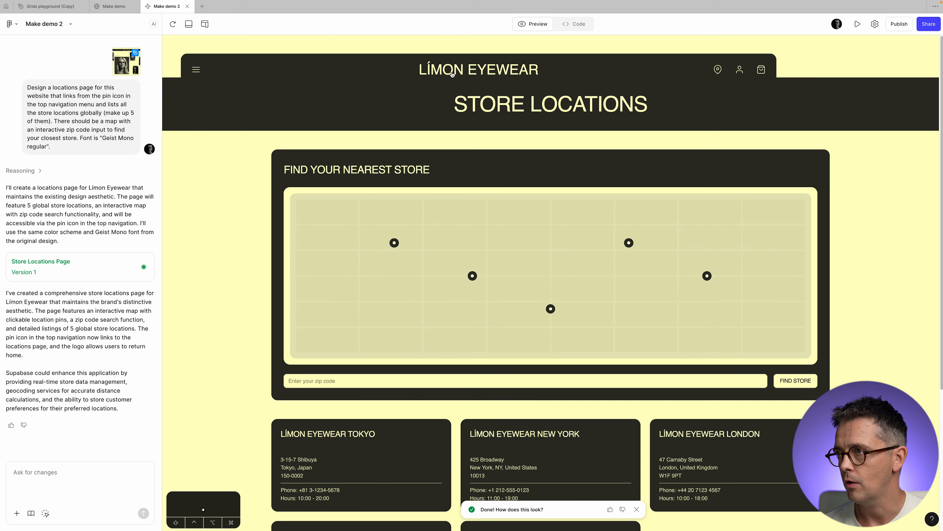
pyautogui.click(514, 71)
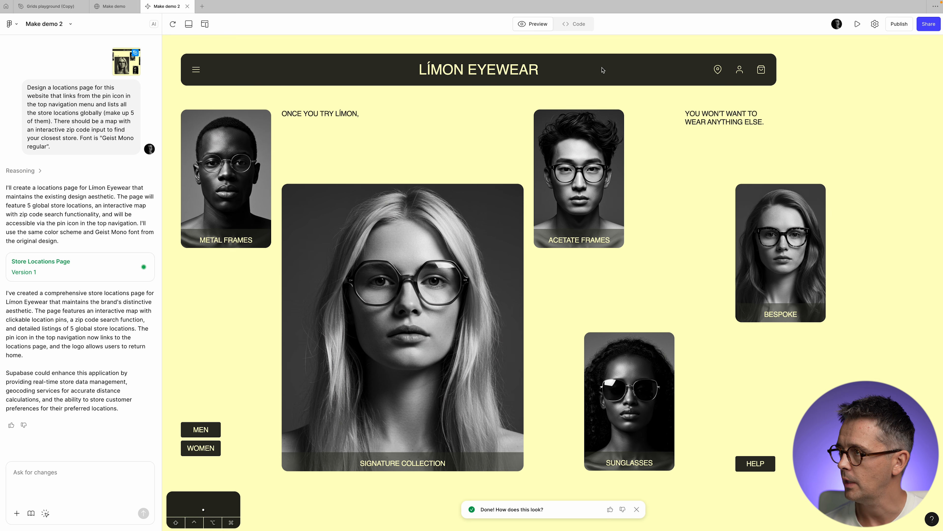
pyautogui.click(724, 70)
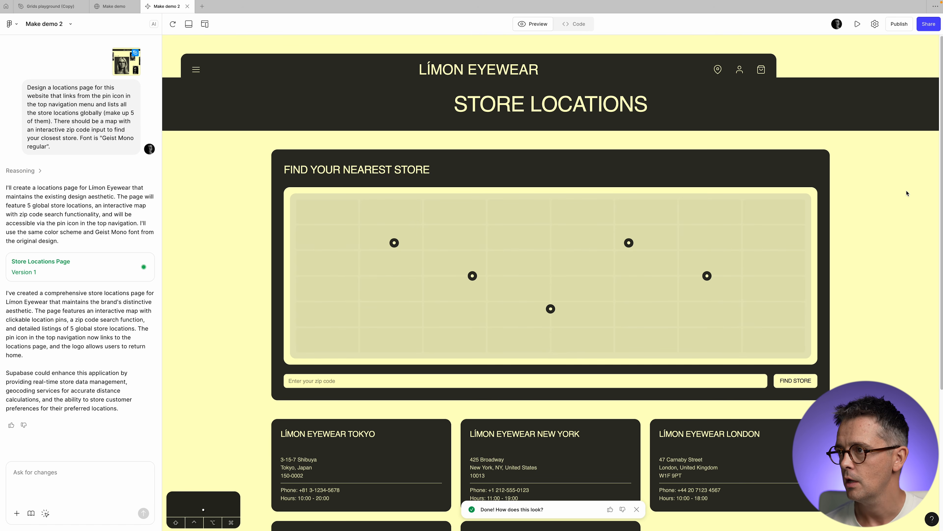
# Try entering a five-digit zip code in the nearest-store search field and clear the entry again
pyautogui.scroll(-3, 906, 193)
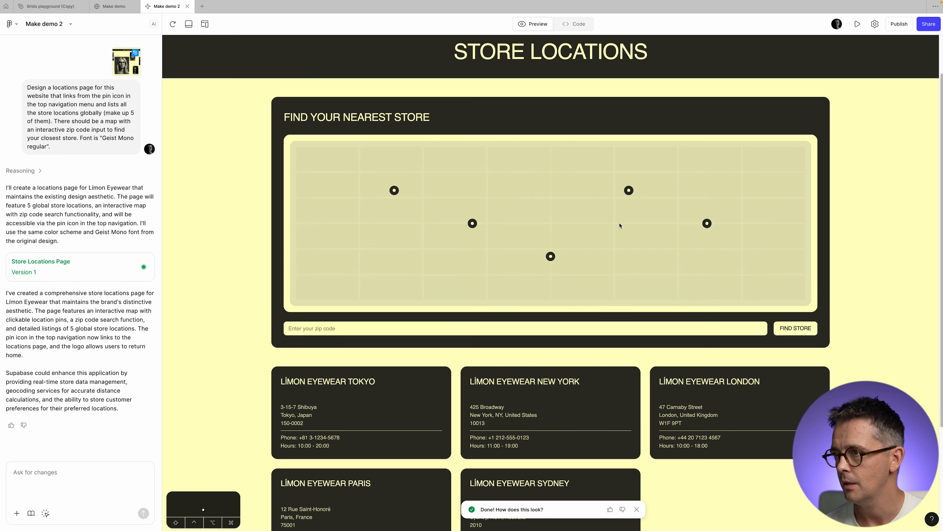
pyautogui.scroll(-2, 620, 225)
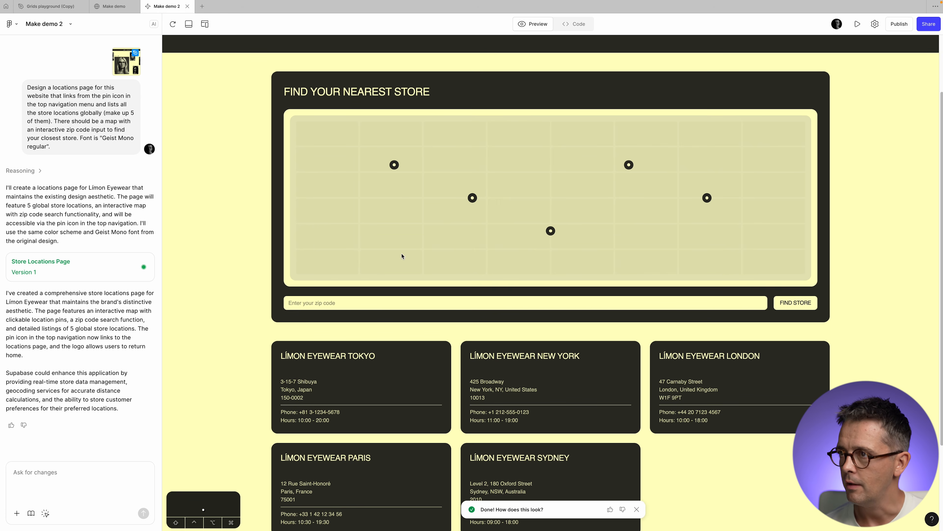
pyautogui.click(308, 300)
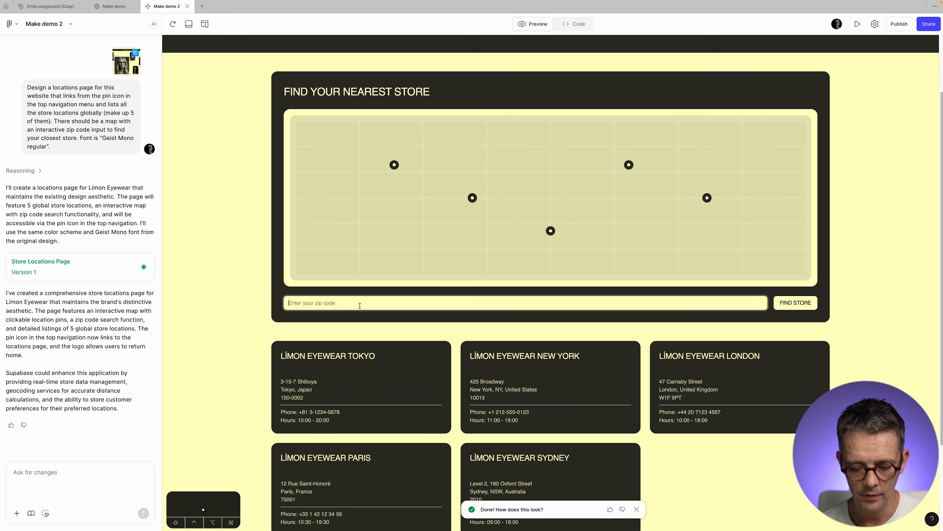
pyautogui.write('490')
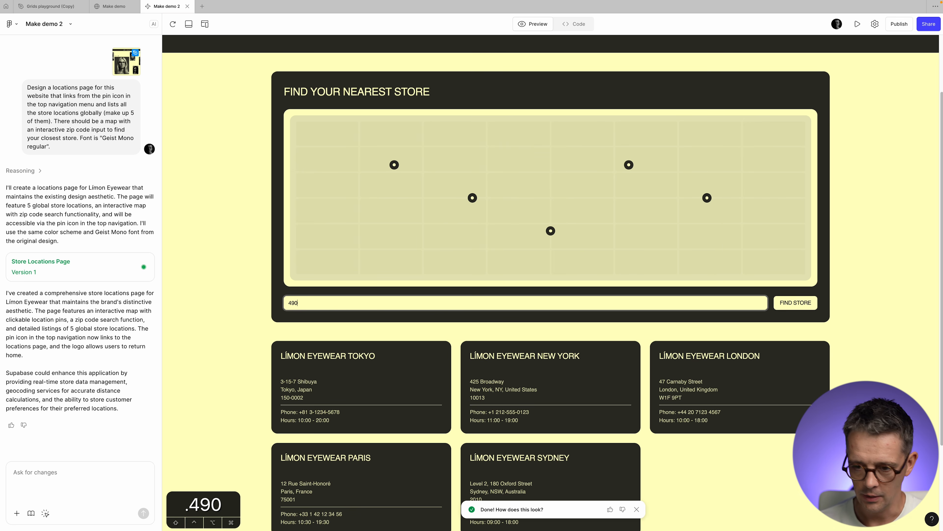
pyautogui.write('51')
pyautogui.press('BackSpace')
pyautogui.press('BackSpace')
pyautogui.press('BackSpace')
pyautogui.press('BackSpace')
pyautogui.press('BackSpace')
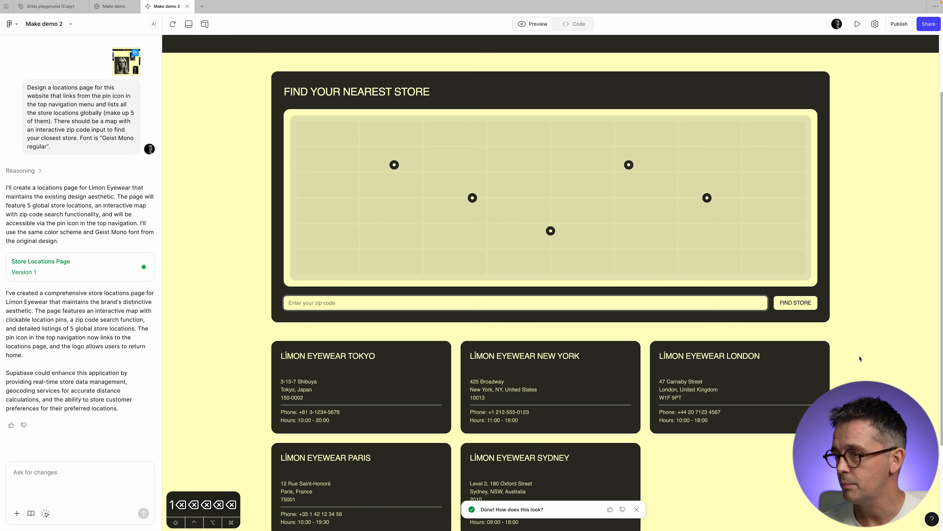
# Examine the store cards, the AVAILABLE AT ALL LOCATIONS section and the STORE LOCATIONS heading, dismissing the feedback notification
pyautogui.scroll(-4, 860, 359)
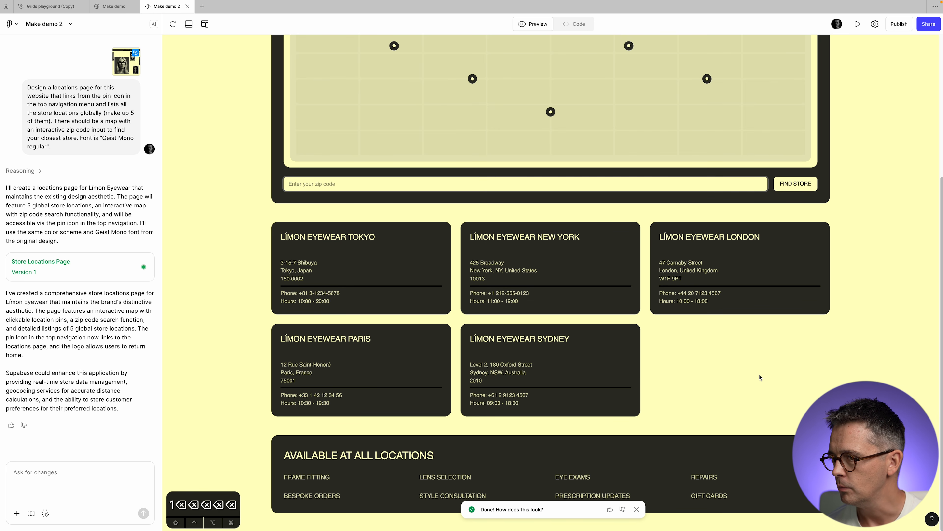
pyautogui.moveTo(297, 454); pyautogui.dragTo(423, 453)
pyautogui.click(421, 452)
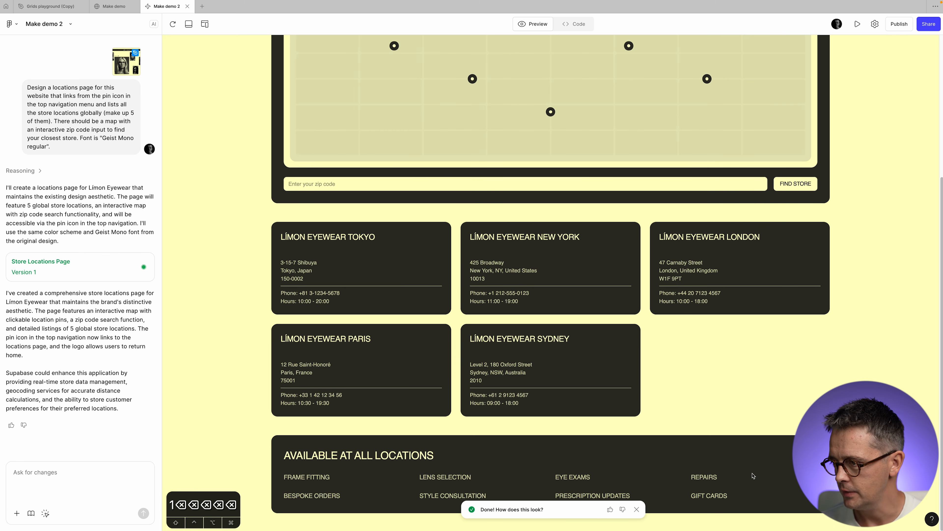
pyautogui.click(637, 509)
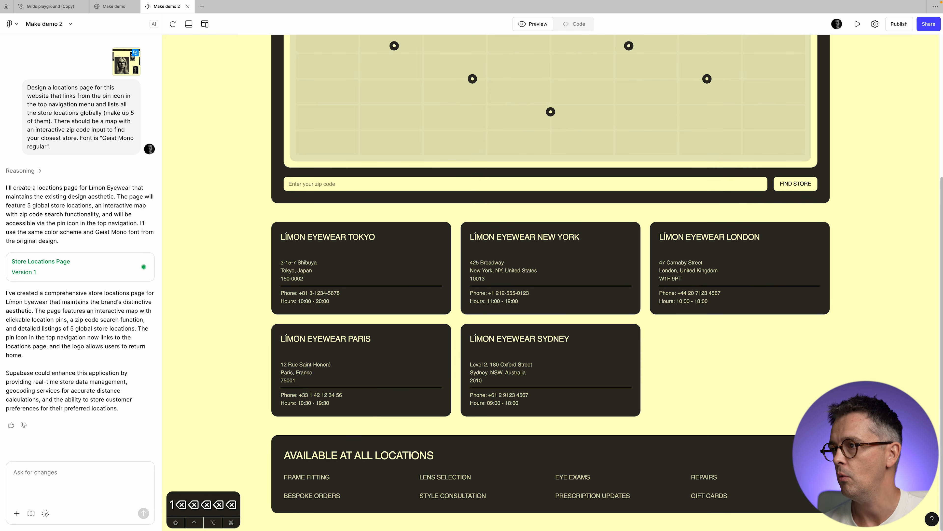
pyautogui.scroll(5, 846, 351)
pyautogui.scroll(1, 446, 381)
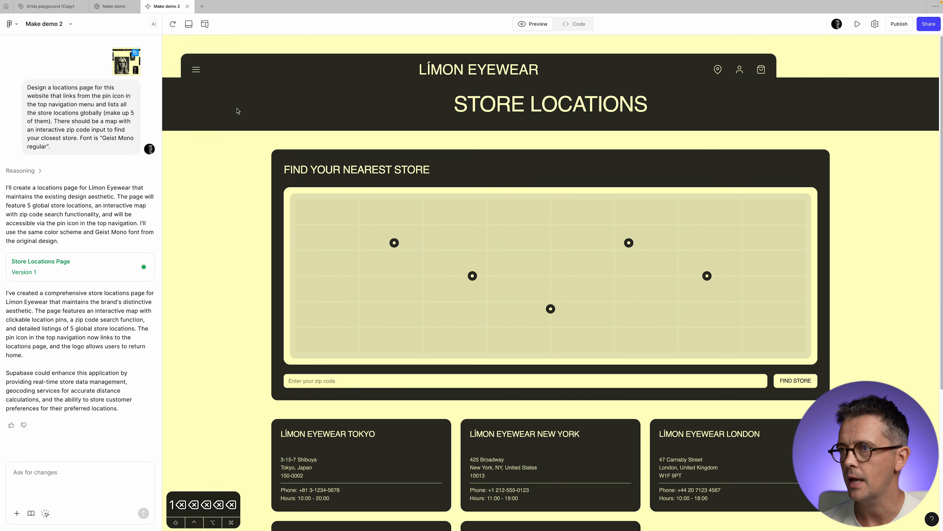
pyautogui.moveTo(442, 108); pyautogui.dragTo(689, 111)
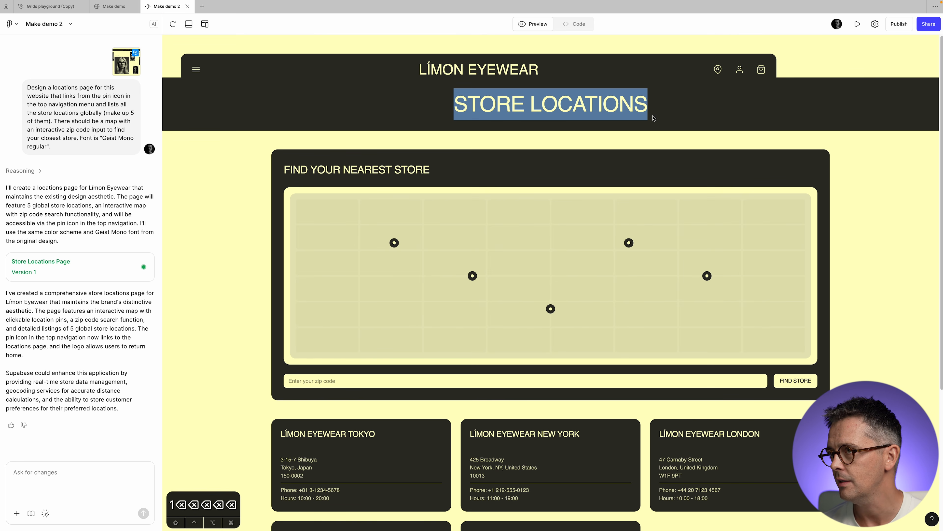
pyautogui.moveTo(449, 107); pyautogui.dragTo(653, 108)
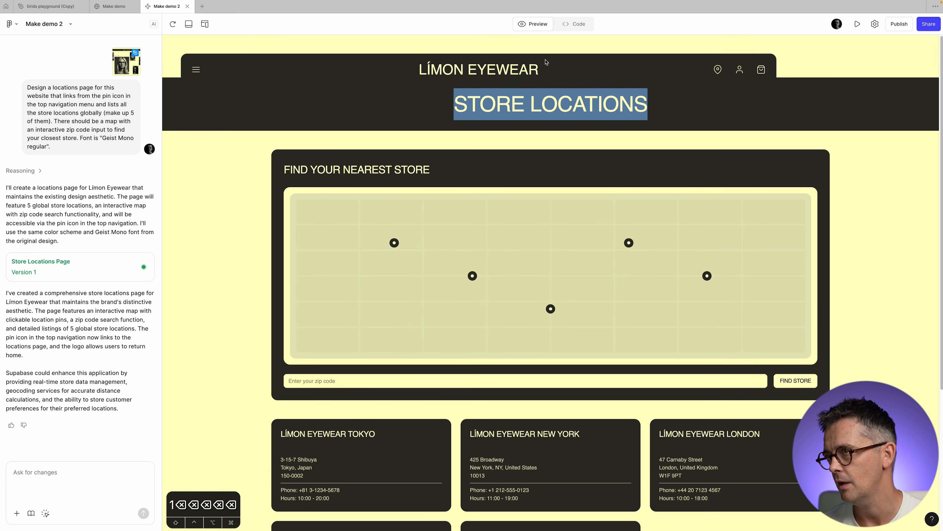
pyautogui.click(876, 185)
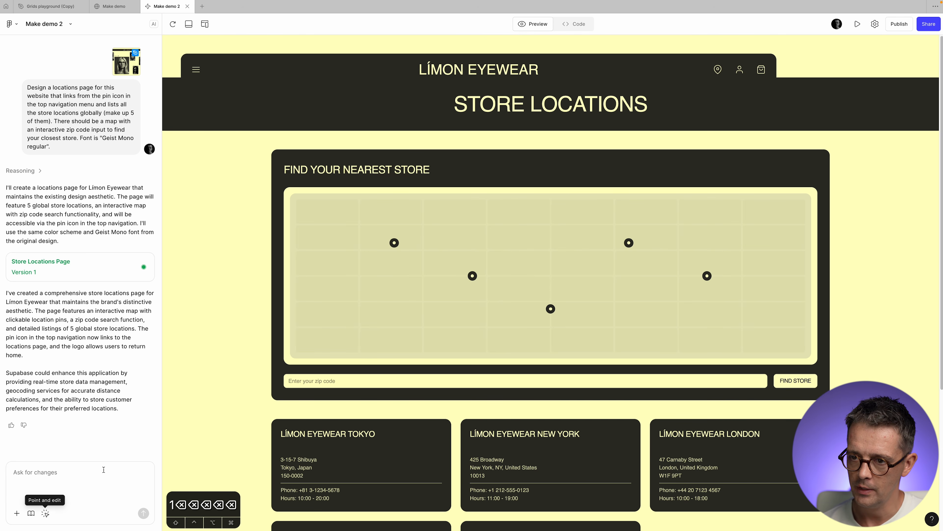
# Set the font of the STORE LOCATIONS h1 heading to Alegreya using Point and edit
pyautogui.click(45, 513)
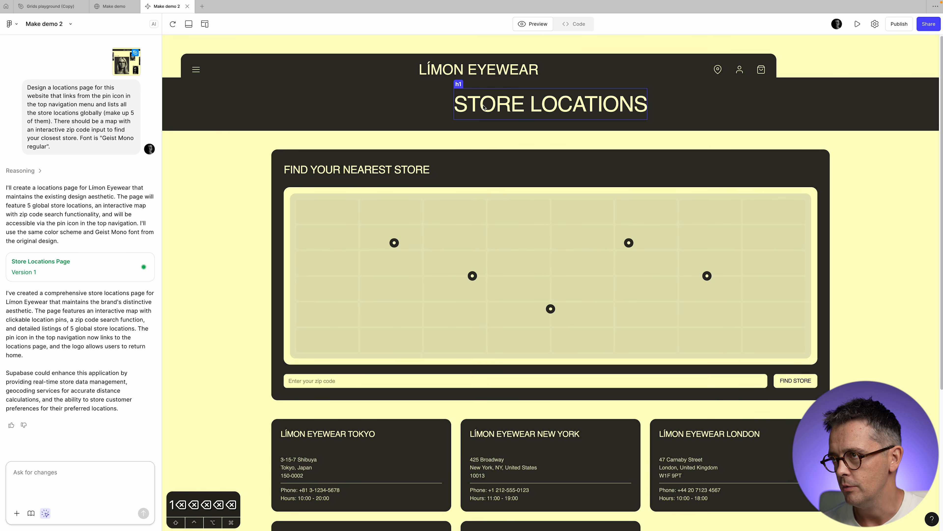
pyautogui.click(517, 107)
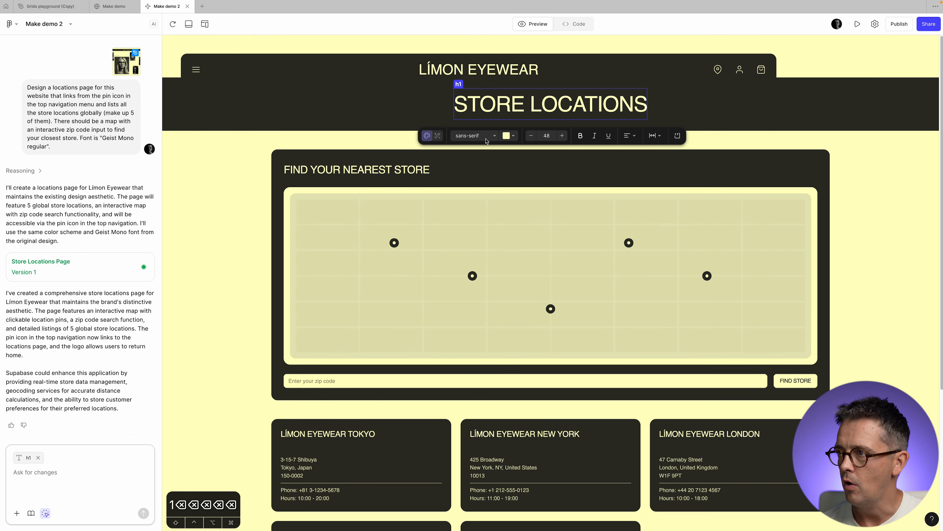
pyautogui.click(496, 136)
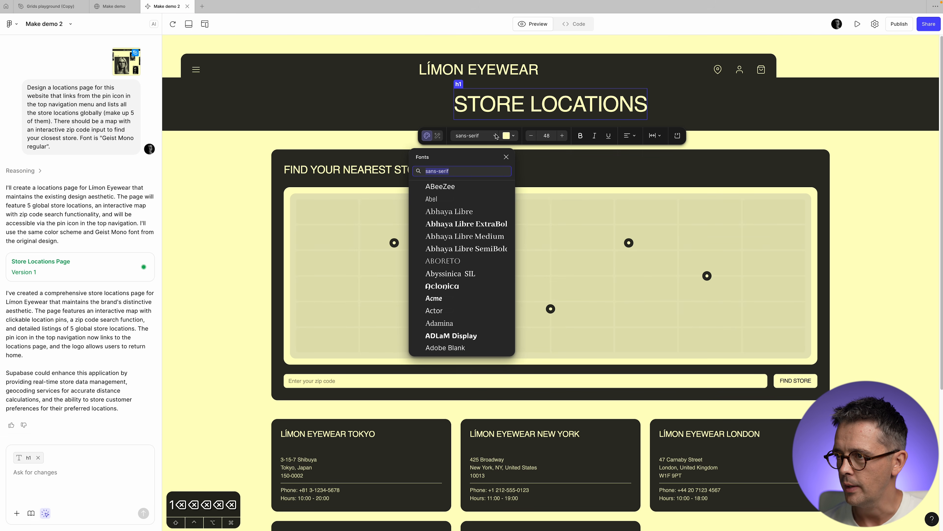
pyautogui.scroll(-6, 471, 278)
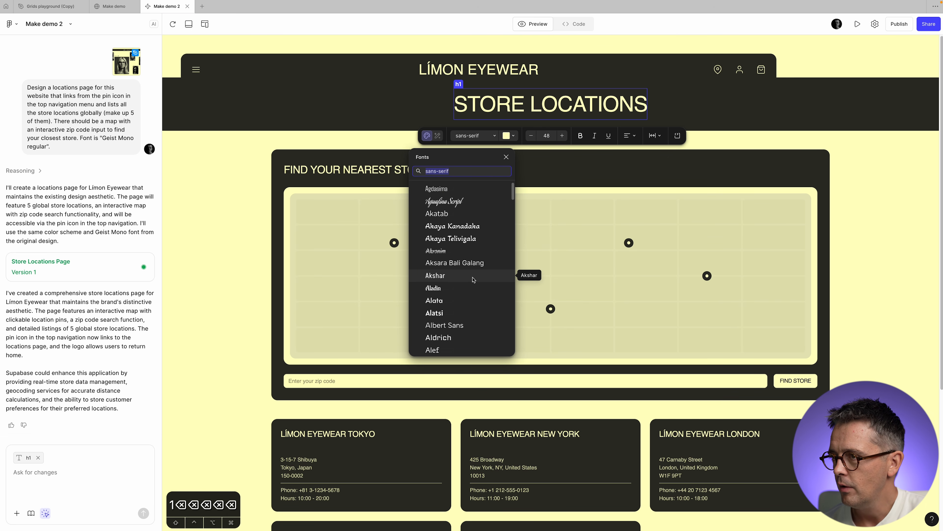
pyautogui.scroll(-5, 487, 288)
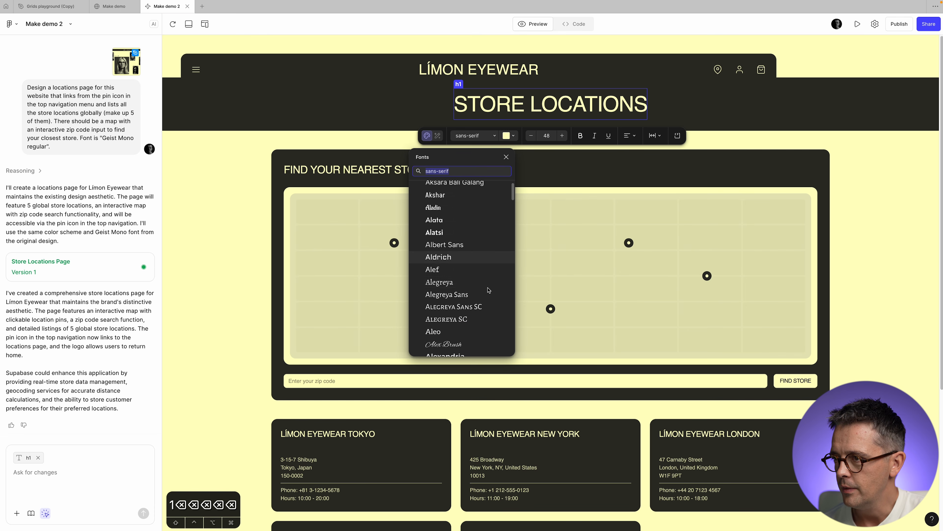
pyautogui.click(453, 287)
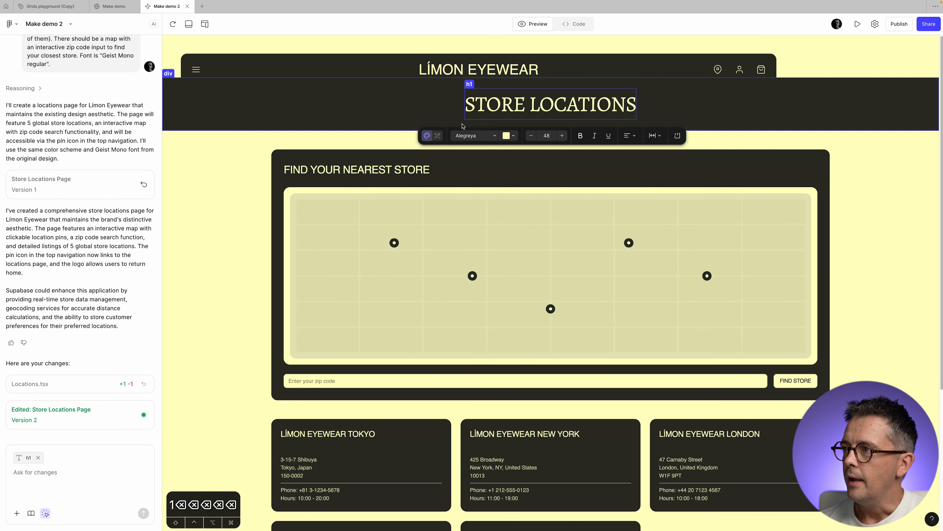
# Recolour the STORE LOCATIONS heading to pink FFC2C2 and set its font size to 96
pyautogui.click(513, 136)
pyautogui.moveTo(474, 254); pyautogui.dragTo(424, 256)
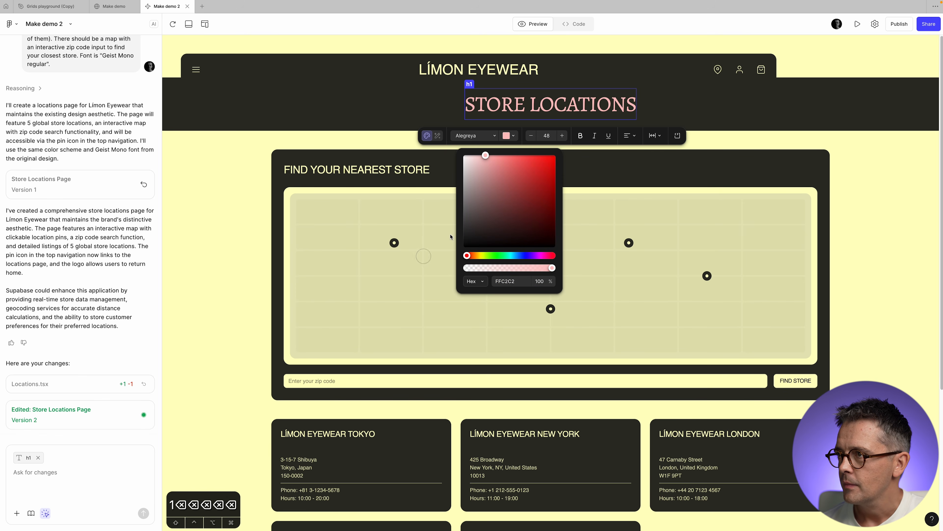
pyautogui.click(553, 136)
pyautogui.write('96')
pyautogui.press('Tab')
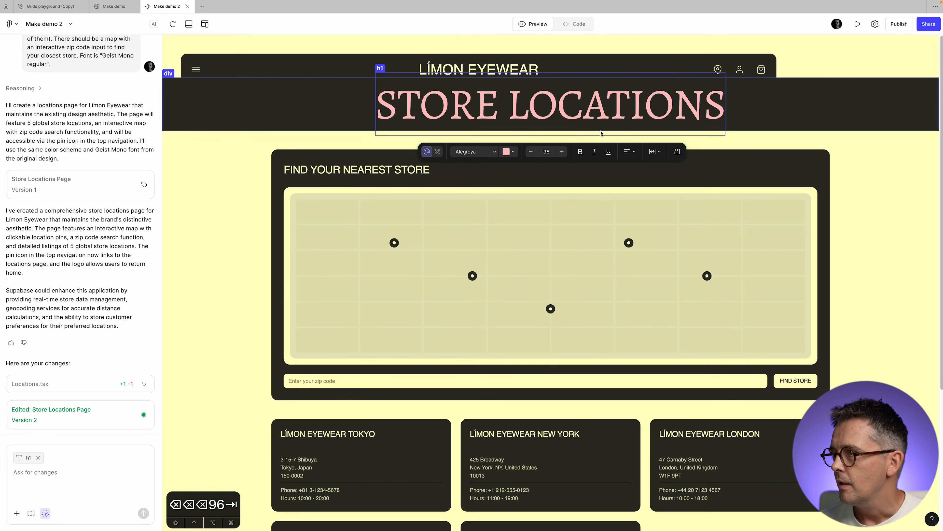
# Try bold and italic styling on the STORE LOCATIONS heading and turn both off again
pyautogui.click(580, 151)
pyautogui.click(594, 151)
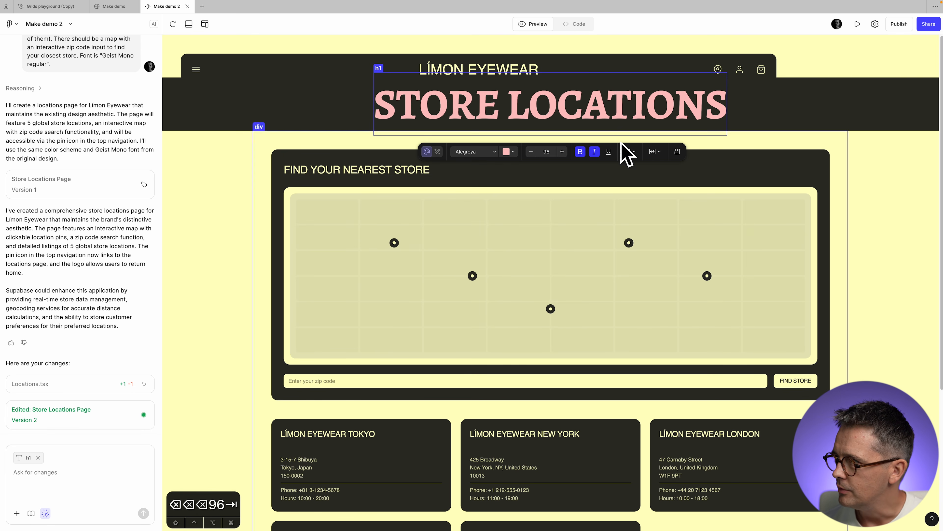
pyautogui.click(580, 152)
pyautogui.click(595, 152)
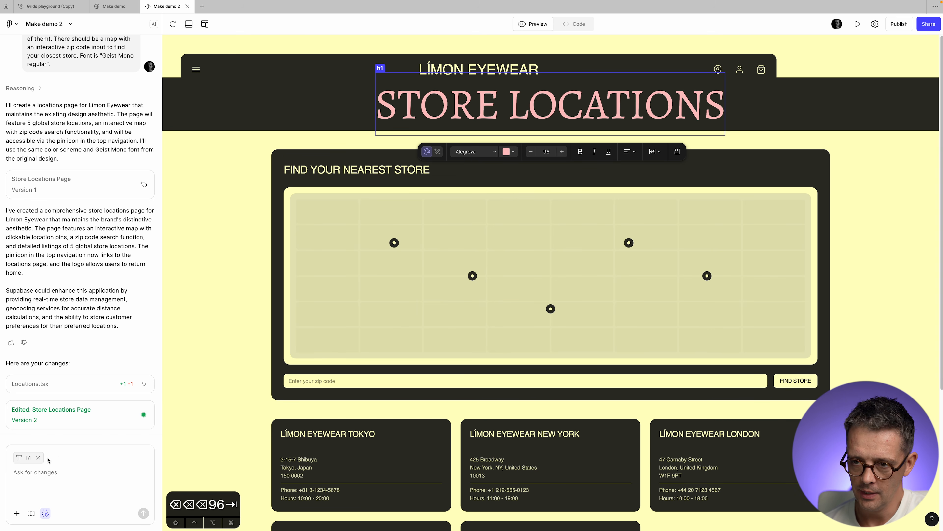
# Open the inline prompt for requesting changes to the selected STORE LOCATIONS heading
pyautogui.click(438, 150)
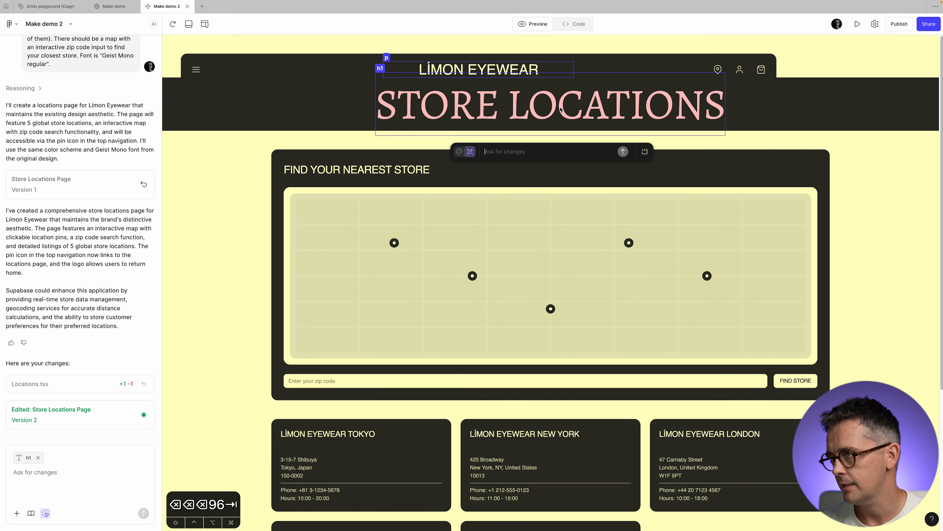
# View the site's code and search App.tsx for "h1", clearing the search term again
pyautogui.click(581, 24)
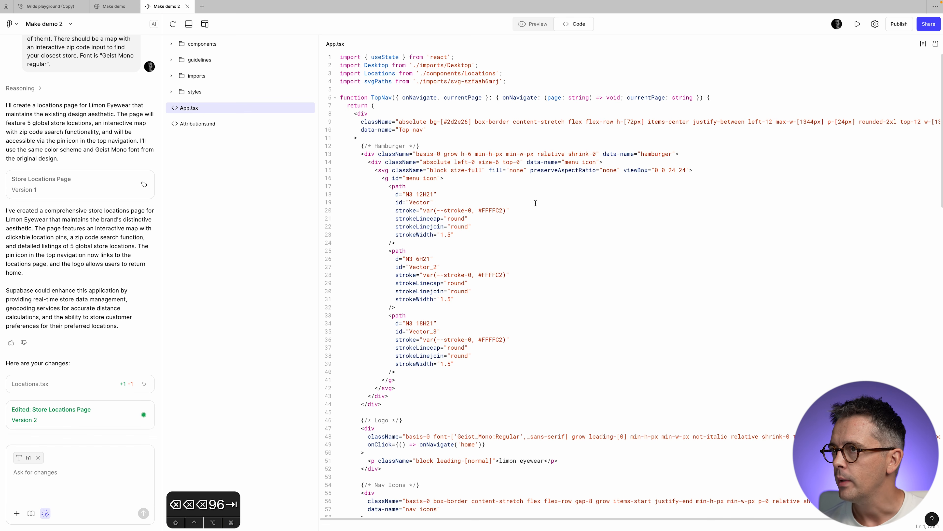
pyautogui.scroll(-5, 536, 203)
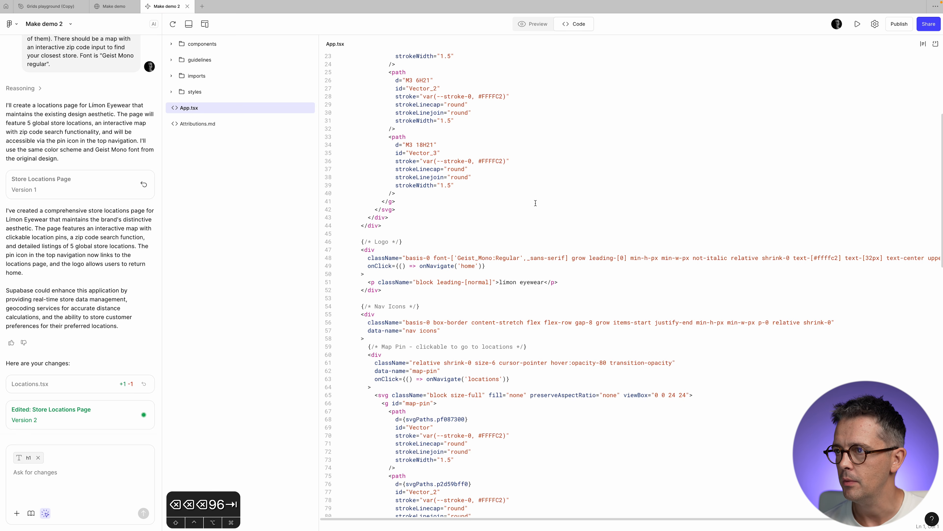
pyautogui.scroll(5, 535, 203)
pyautogui.click(535, 203)
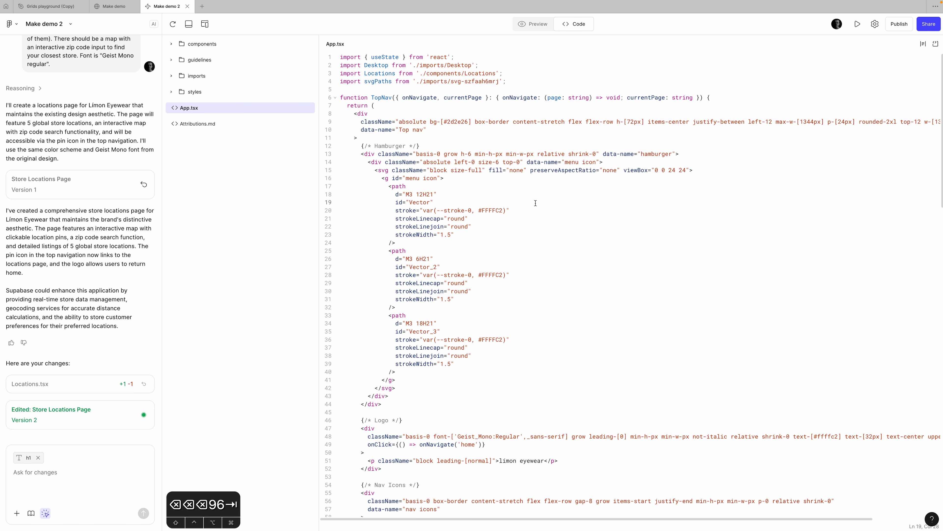
pyautogui.press('super+f')
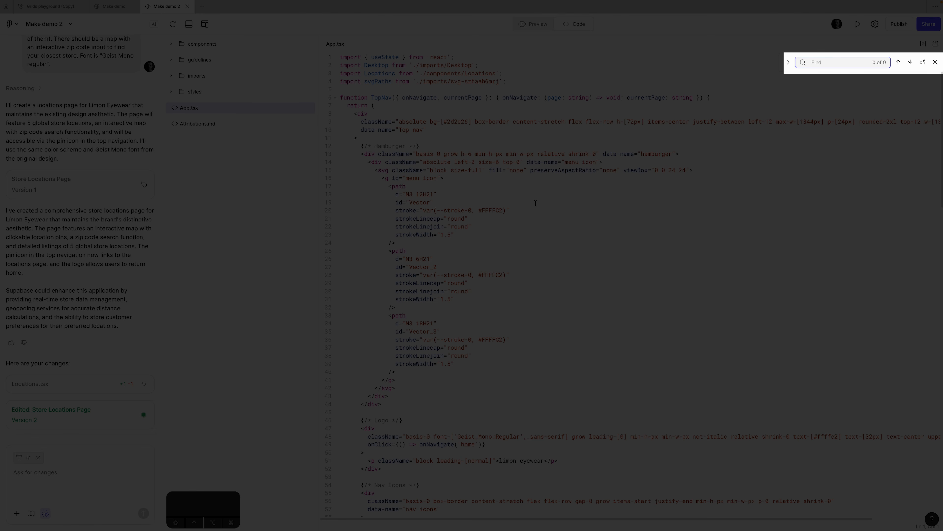
pyautogui.write('h1')
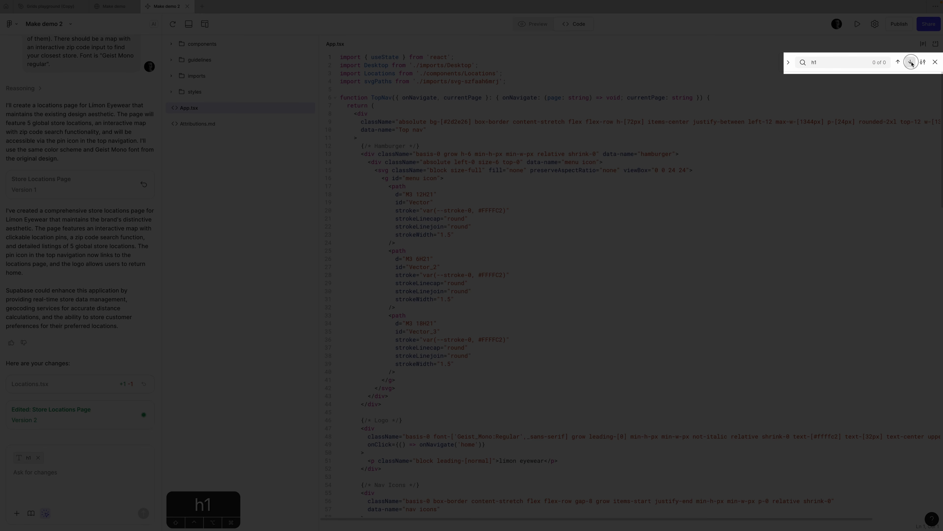
pyautogui.scroll(-10, 710, 202)
pyautogui.scroll(10, 710, 202)
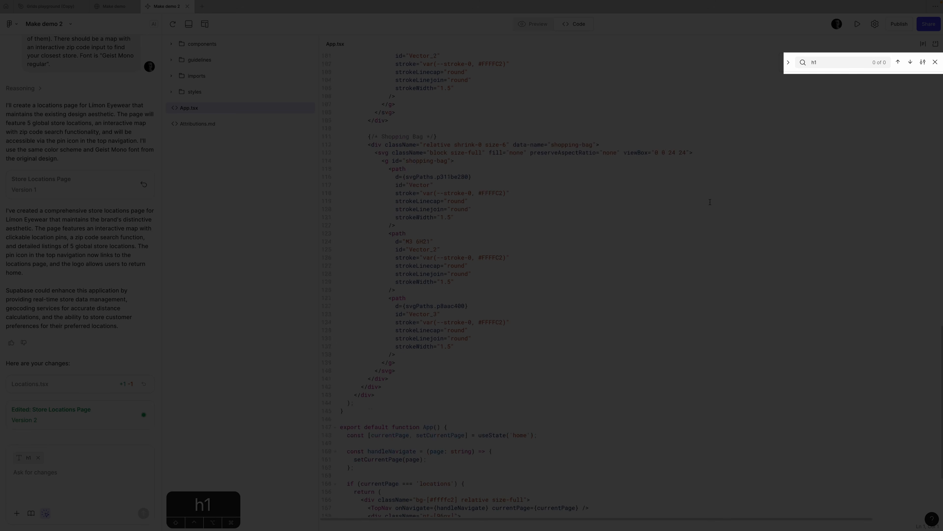
pyautogui.press('BackSpace')
pyautogui.press('BackSpace')
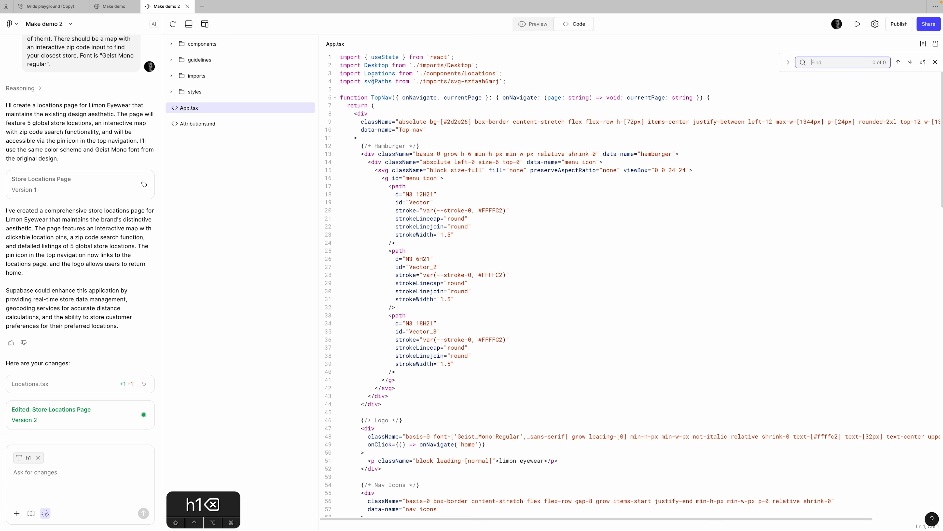
# Open globals.css from the styles folder and highlight the h1 to h3 rules in its base typography section
pyautogui.click(193, 92)
pyautogui.click(209, 108)
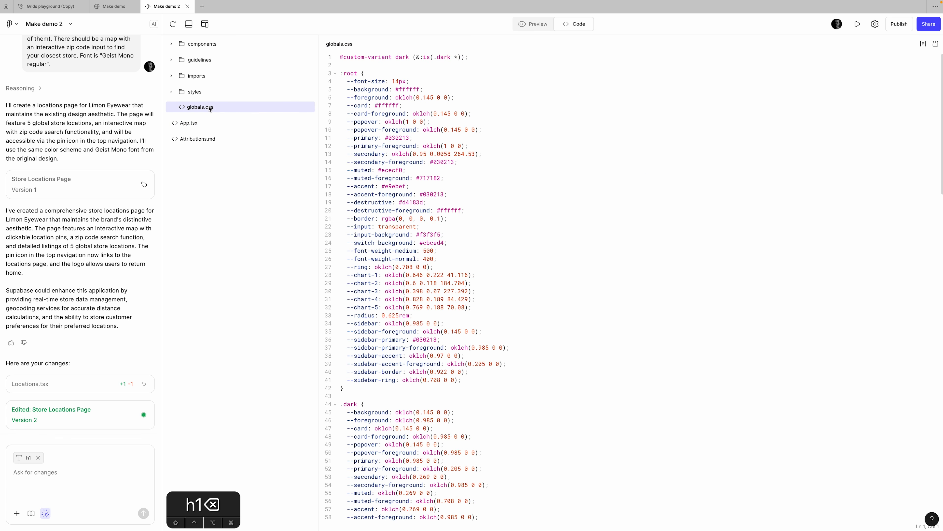
pyautogui.click(598, 259)
pyautogui.scroll(-20, 597, 259)
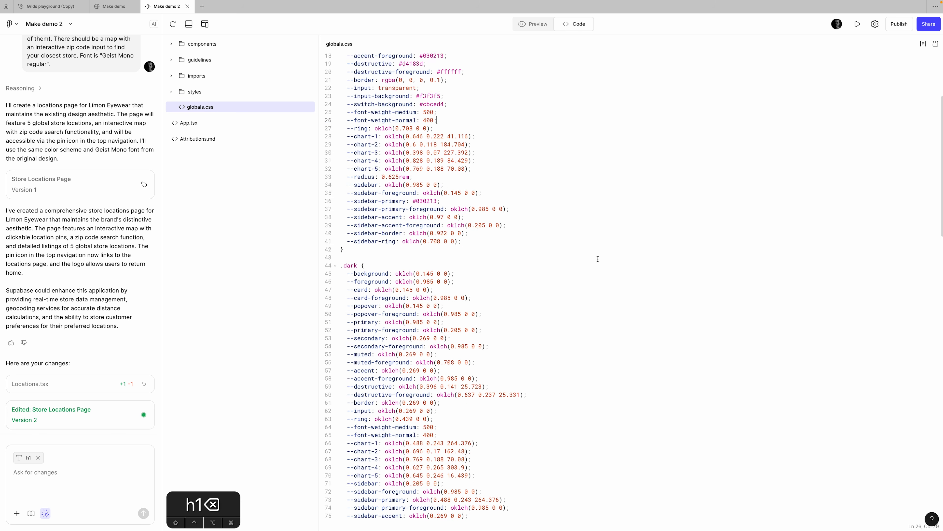
pyautogui.scroll(-9, 597, 259)
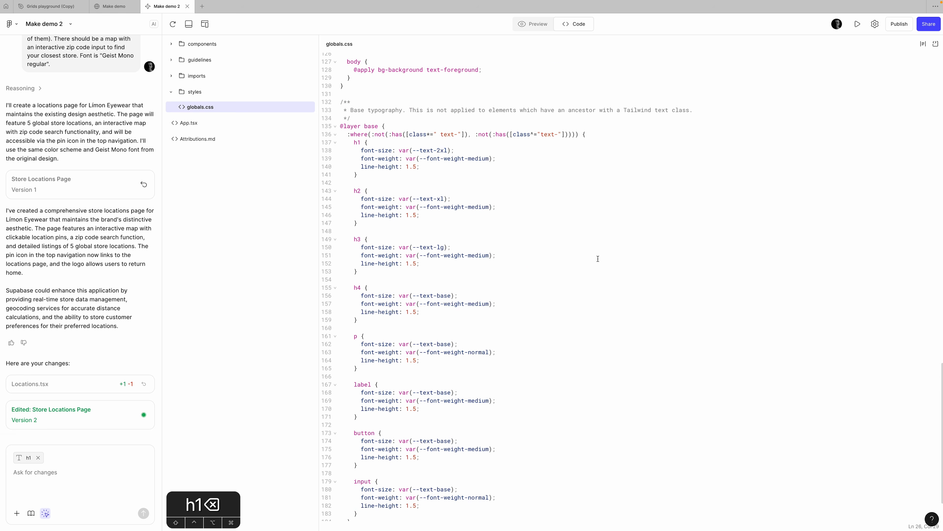
pyautogui.scroll(-2, 598, 258)
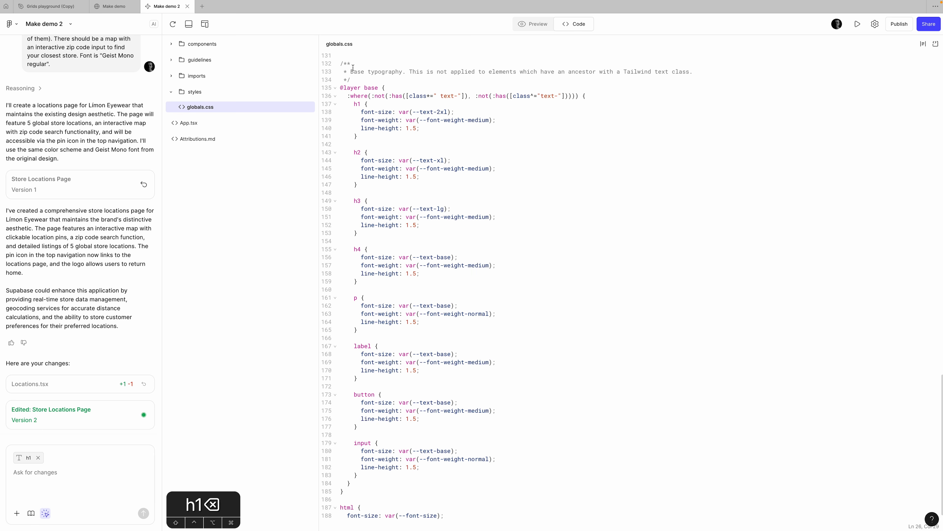
pyautogui.moveTo(354, 103); pyautogui.dragTo(582, 230)
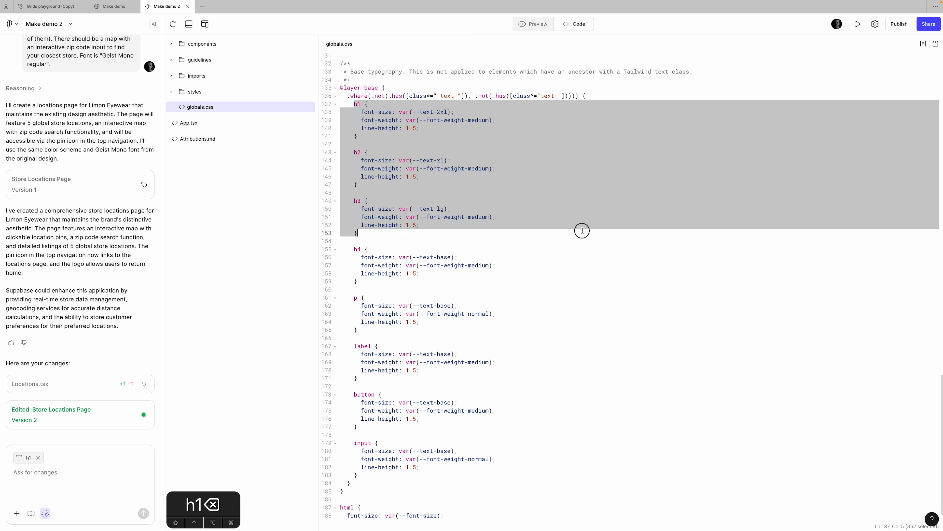
# Highlight the font-weight medium value in the h1 rule of globals.css
pyautogui.click(502, 150)
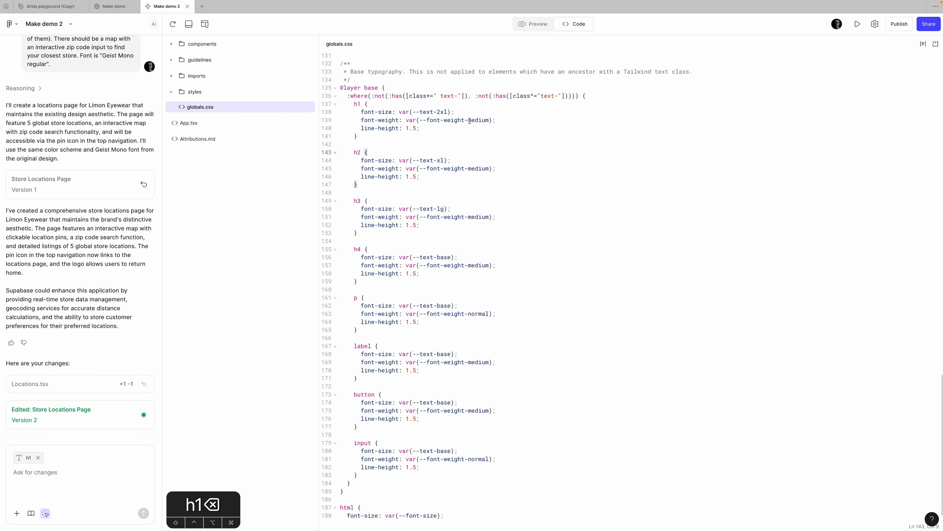
pyautogui.moveTo(467, 121); pyautogui.dragTo(488, 120)
pyautogui.doubleClick(484, 121)
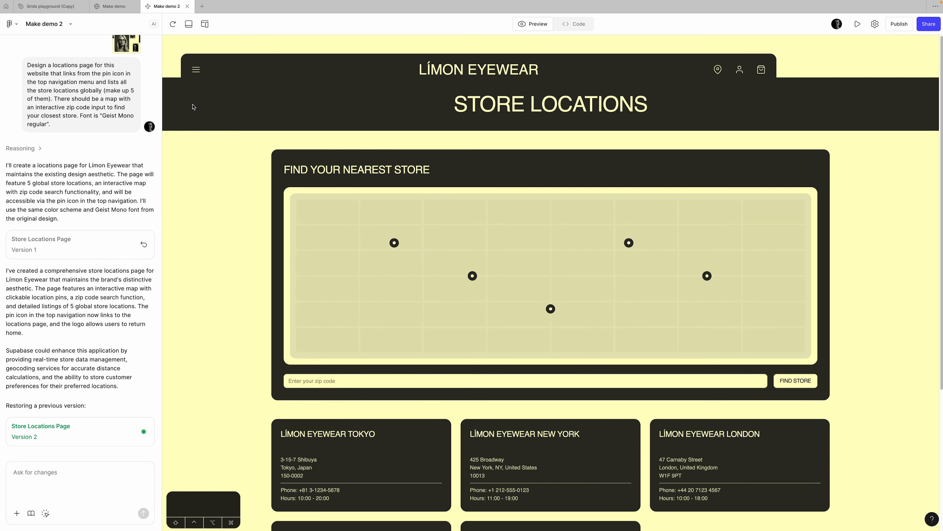
# Select the div behind the STORE LOCATIONS heading and request "remove background color" in its inline prompt
pyautogui.click(46, 513)
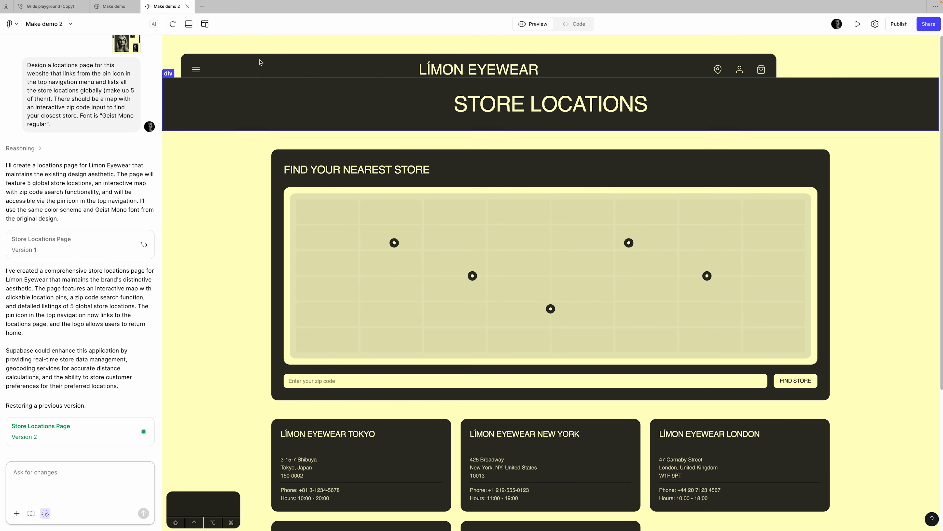
pyautogui.click(233, 107)
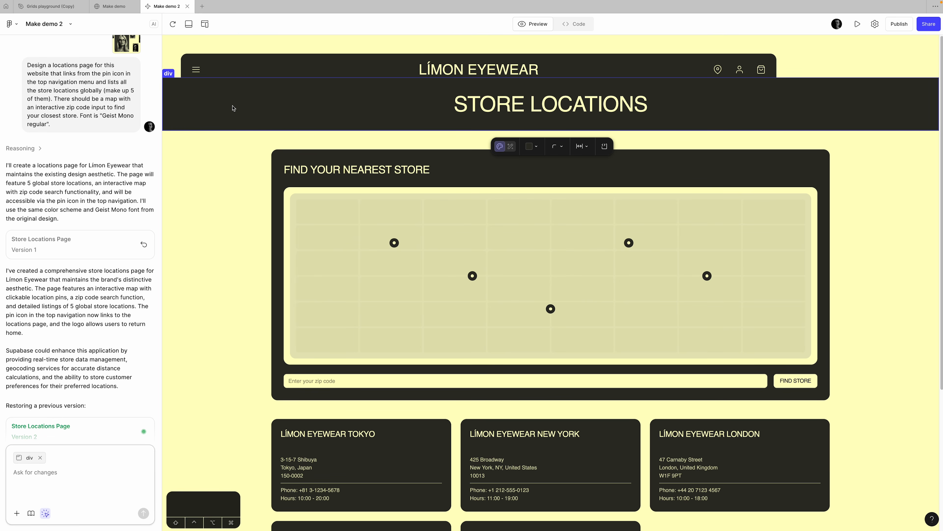
pyautogui.click(538, 148)
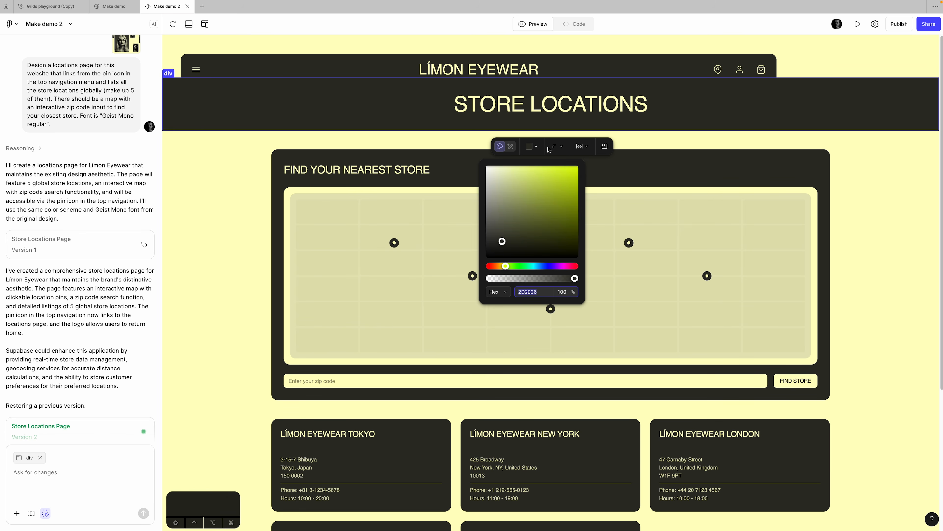
pyautogui.click(512, 147)
pyautogui.click(511, 147)
pyautogui.write('remove background color')
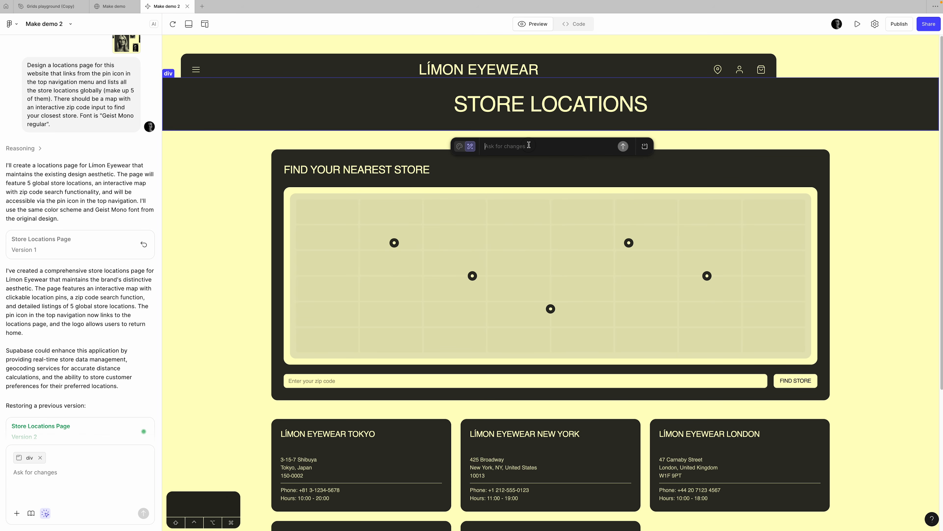
pyautogui.press('Return')
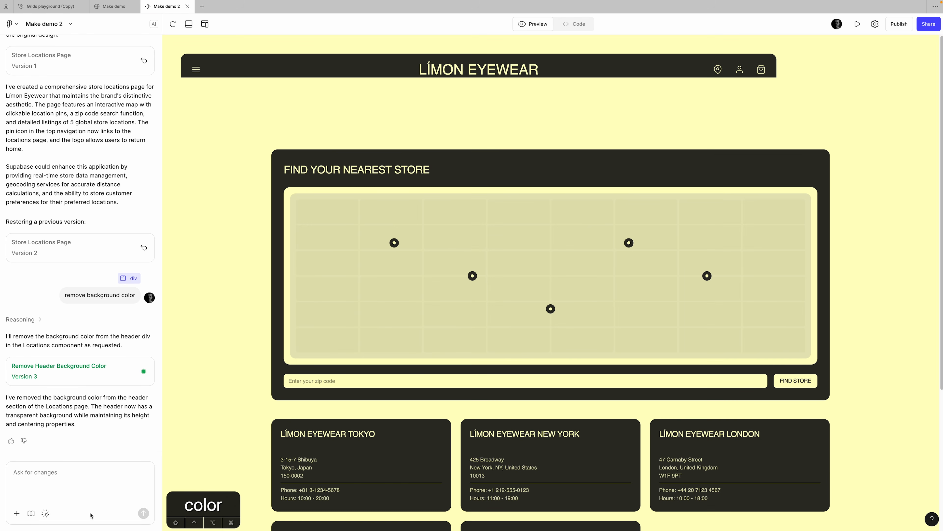
# Copy the hex value 2D2E26 from the top navigation bar's background colour
pyautogui.click(532, 104)
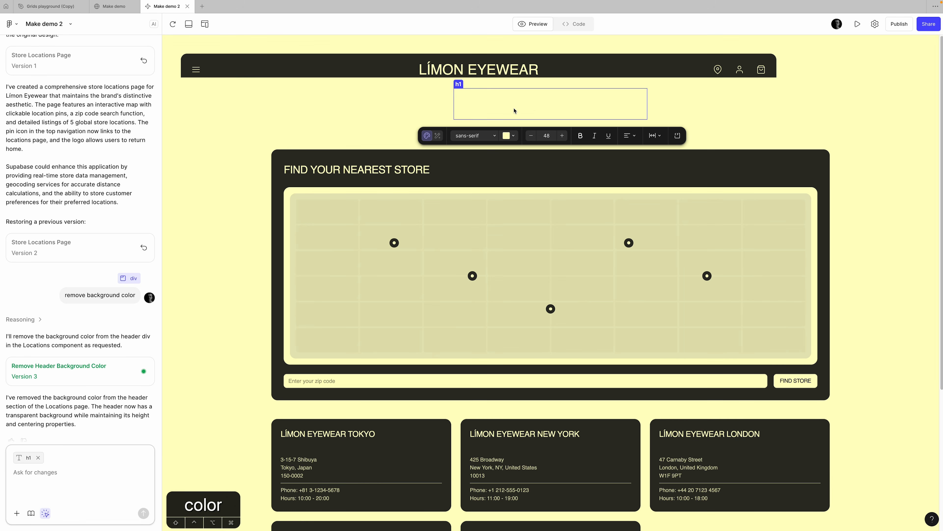
pyautogui.click(513, 135)
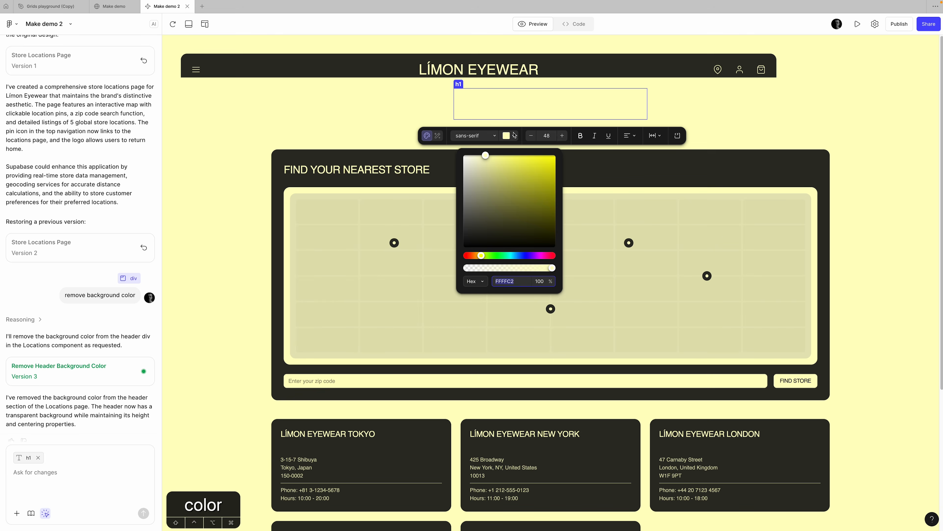
pyautogui.click(513, 136)
pyautogui.click(609, 65)
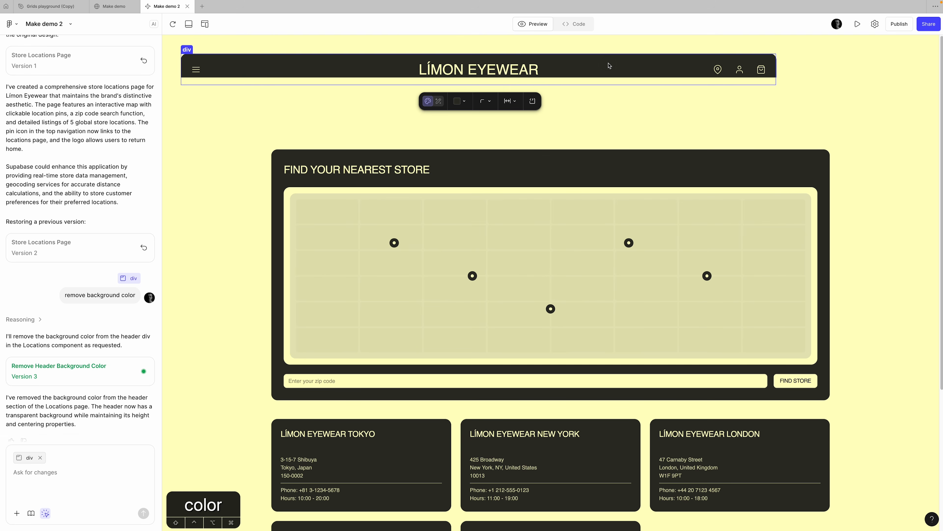
pyautogui.click(467, 105)
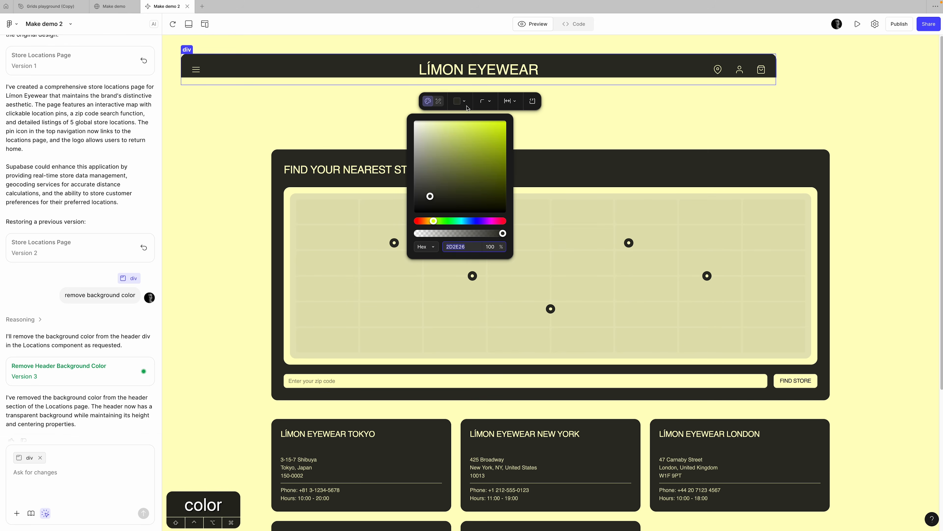
pyautogui.rightClick(461, 245)
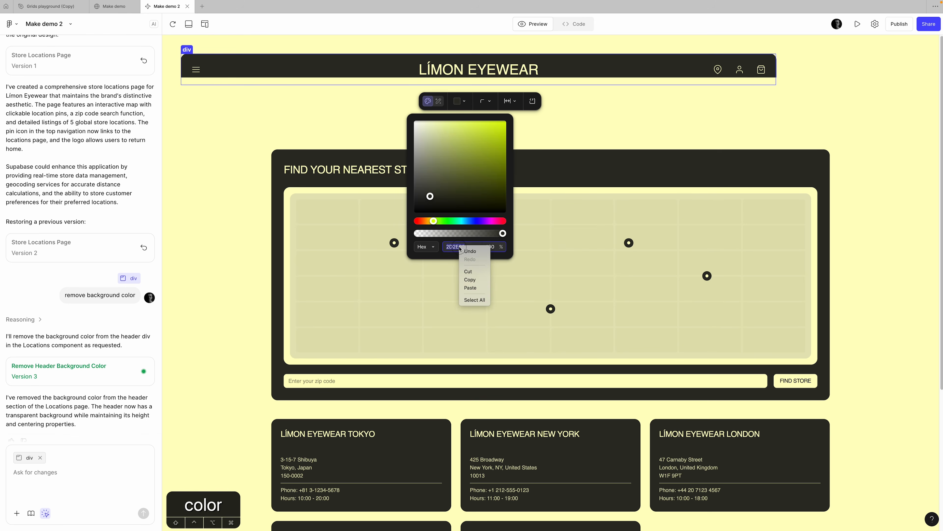
pyautogui.click(487, 283)
# Set the STORE LOCATIONS heading's text colour to the copied hex 2D2E26 and close the colour picker
pyautogui.click(562, 107)
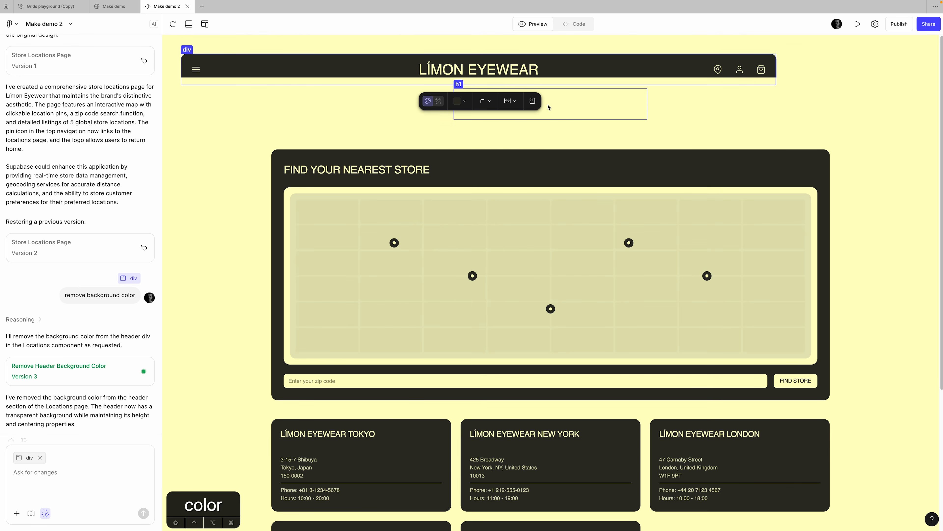
pyautogui.click(510, 137)
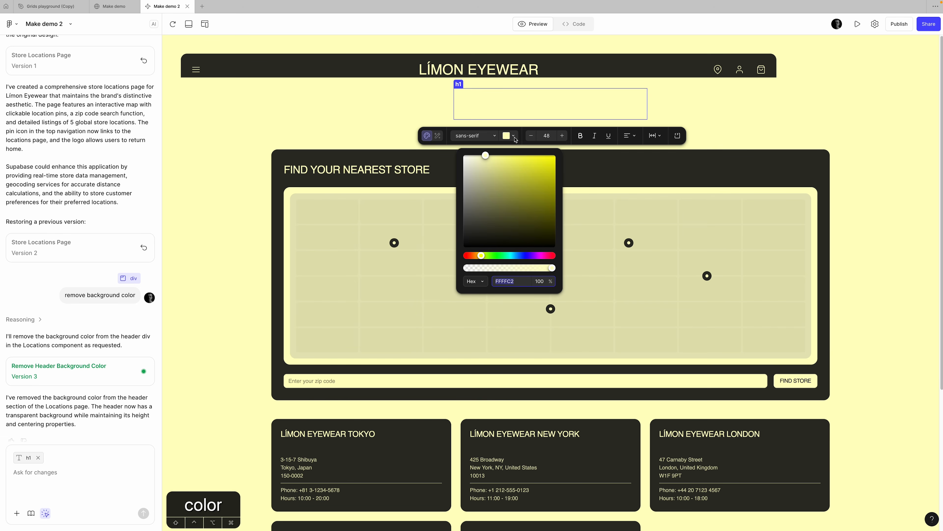
pyautogui.press('super+v')
pyautogui.press('Tab')
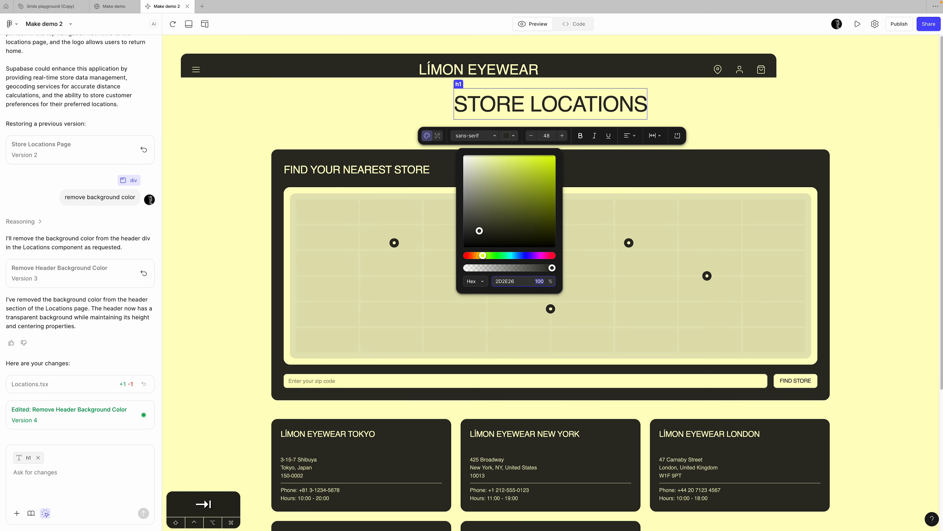
pyautogui.click(226, 195)
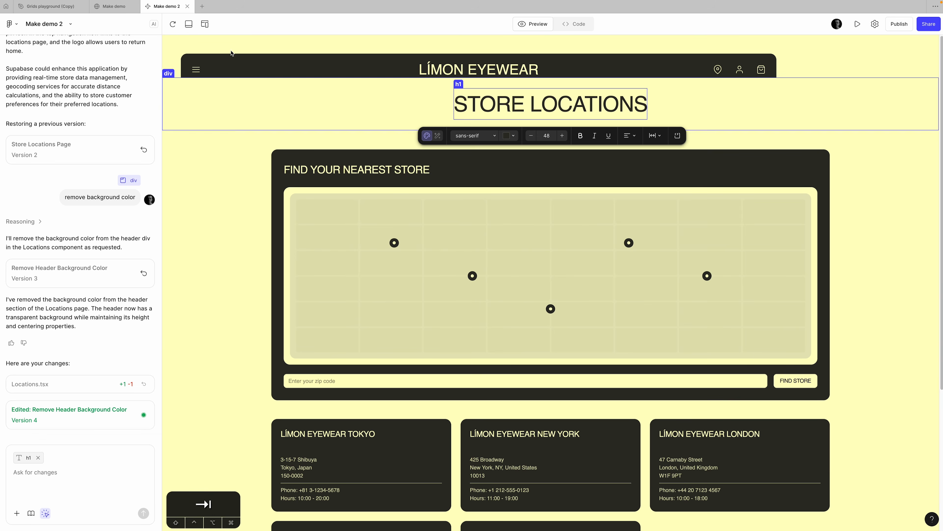
# Select the top navigation bar and send the chat request "top nav menu is not centred with the rest of the webpage"
pyautogui.click(235, 66)
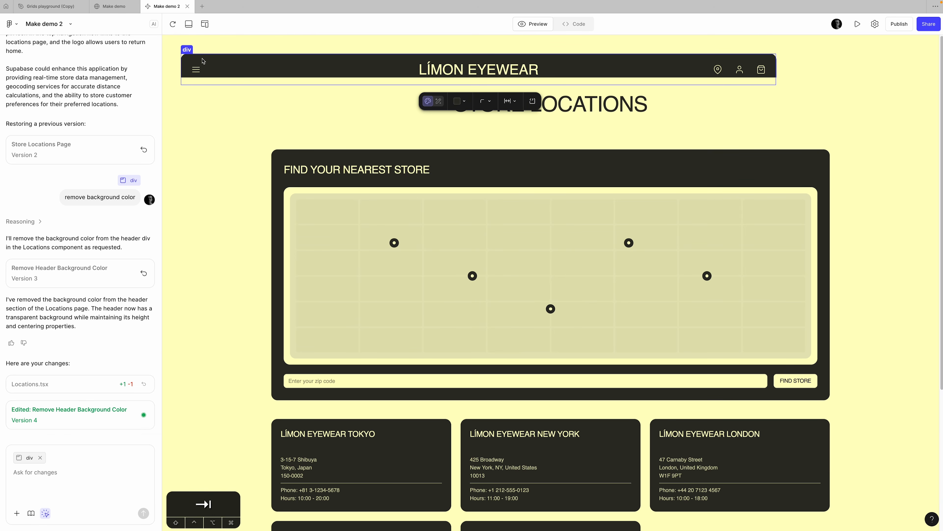
pyautogui.click(61, 476)
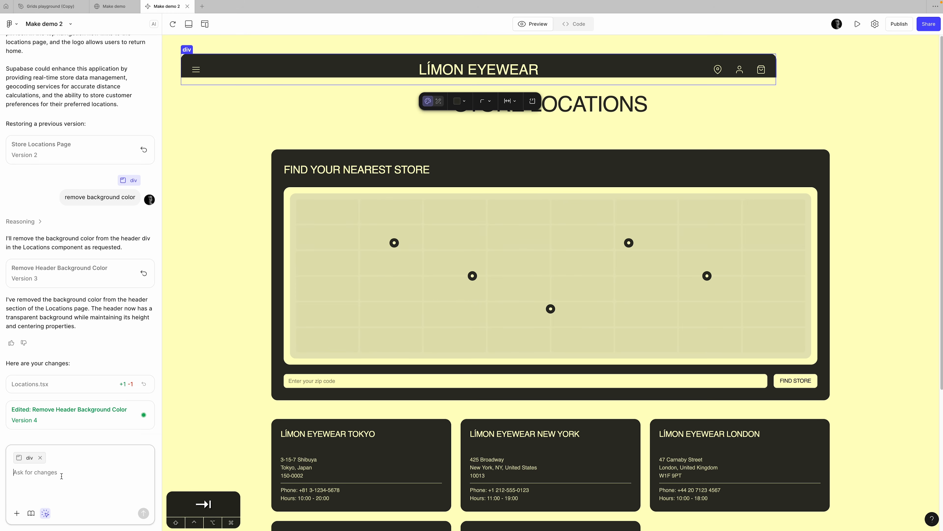
pyautogui.write('top nav menu is not centred with the resy')
pyautogui.press('BackSpace')
pyautogui.press('BackSpace')
pyautogui.write('t of the webpage')
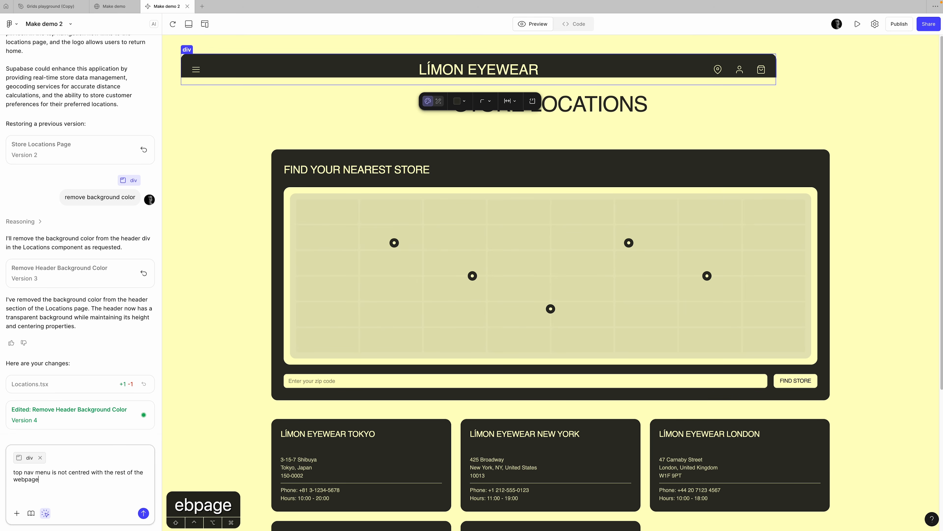
pyautogui.press('Return')
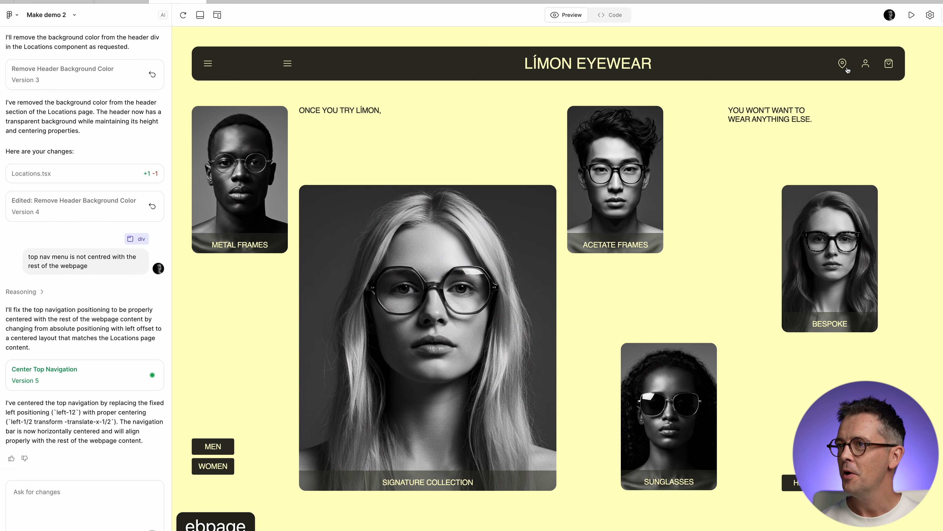
# Open the store locations page through the site's pin link and review its navigation alignment and overall layout
pyautogui.click(843, 66)
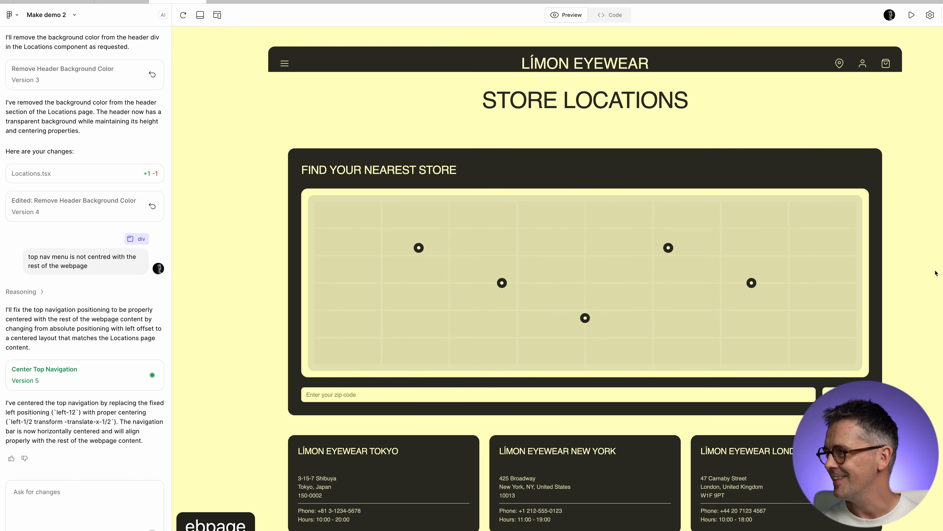
pyautogui.scroll(-5, 428, 32)
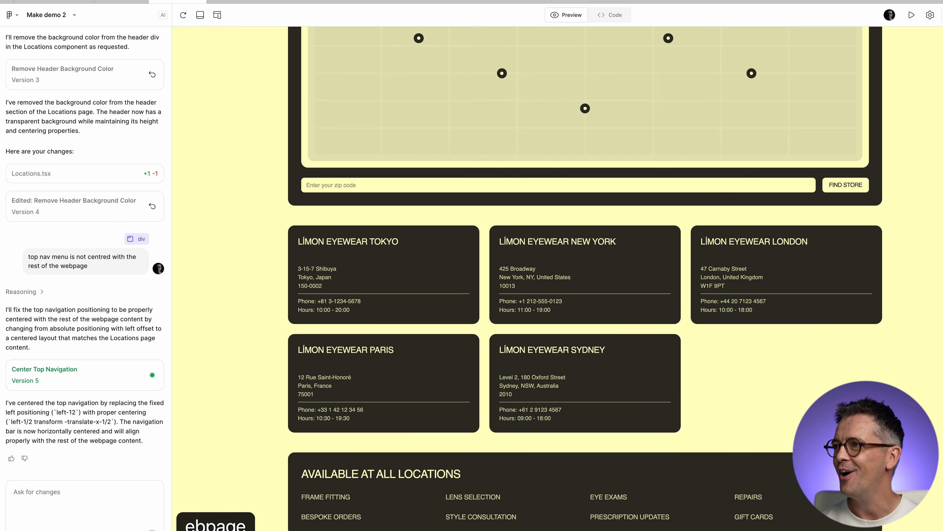
pyautogui.scroll(5, 312, 47)
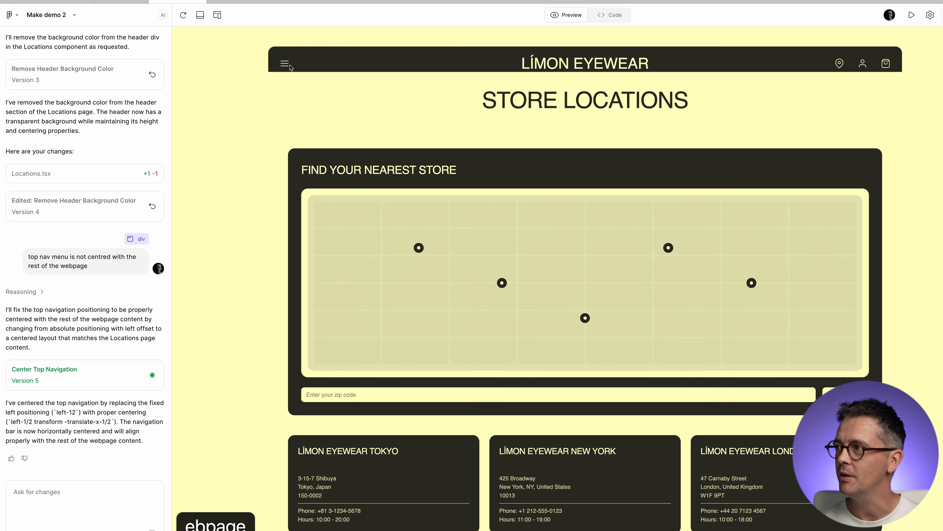